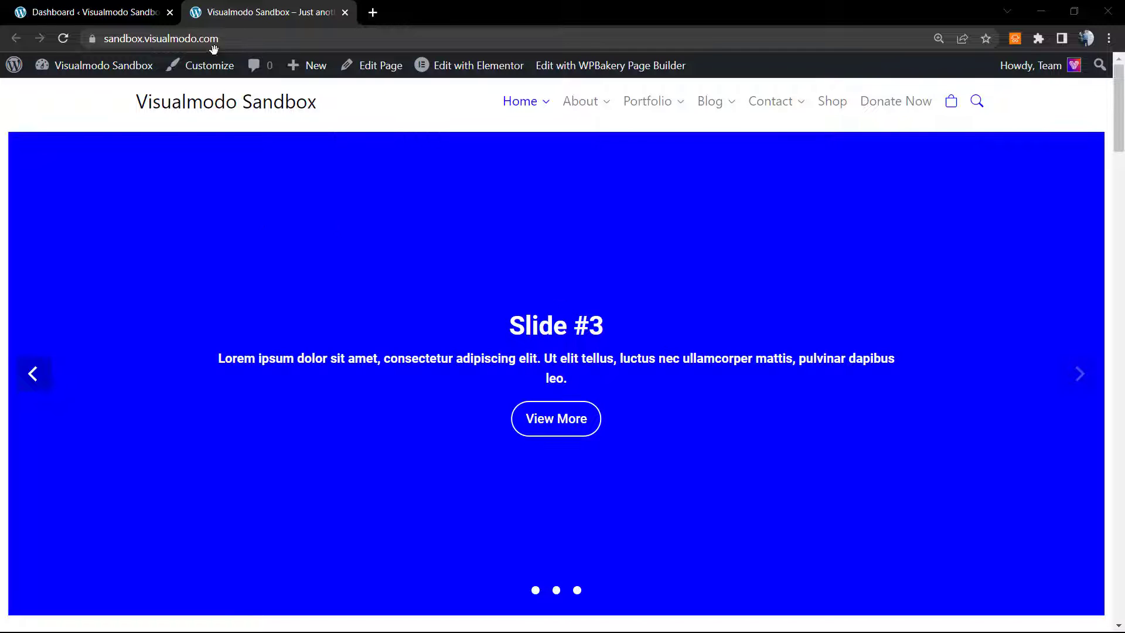
# Search the site's front end for 'elementor' from the header search box.
pyautogui.hotkey('ctrl', 'shift', 'Tab')
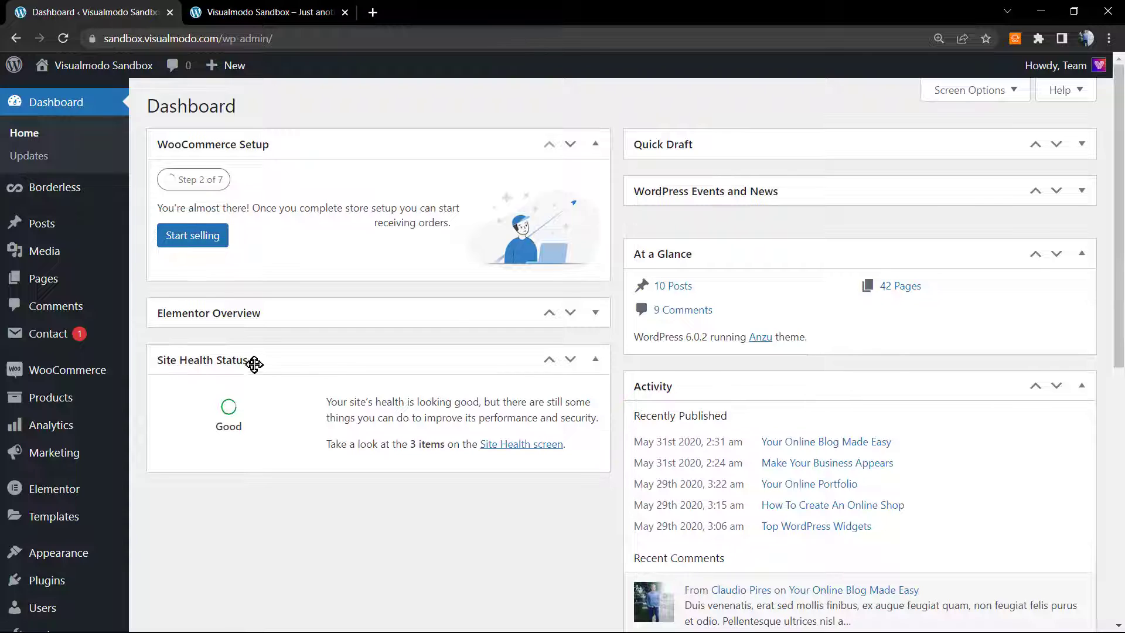
pyautogui.click(208, 11)
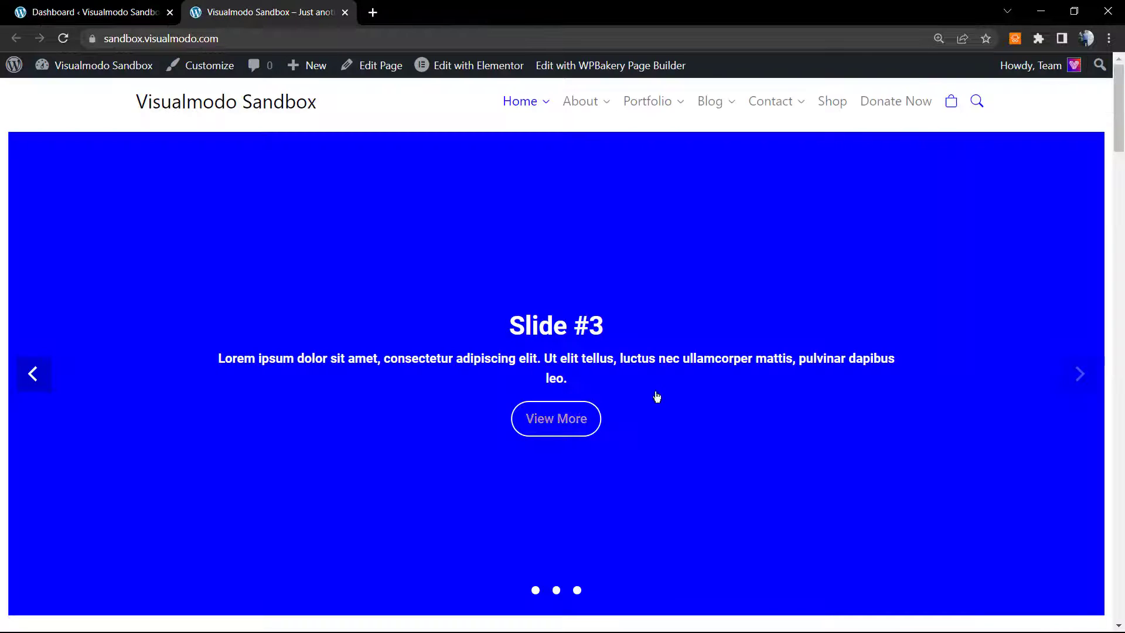
pyautogui.click(977, 103)
pyautogui.click(857, 135)
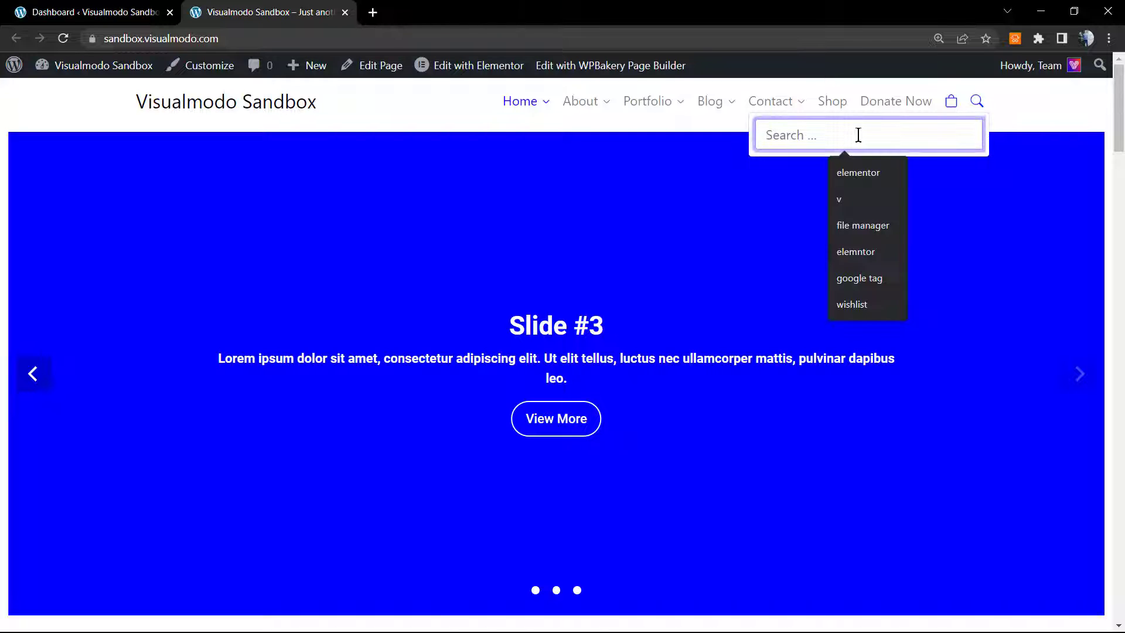
pyautogui.click(857, 171)
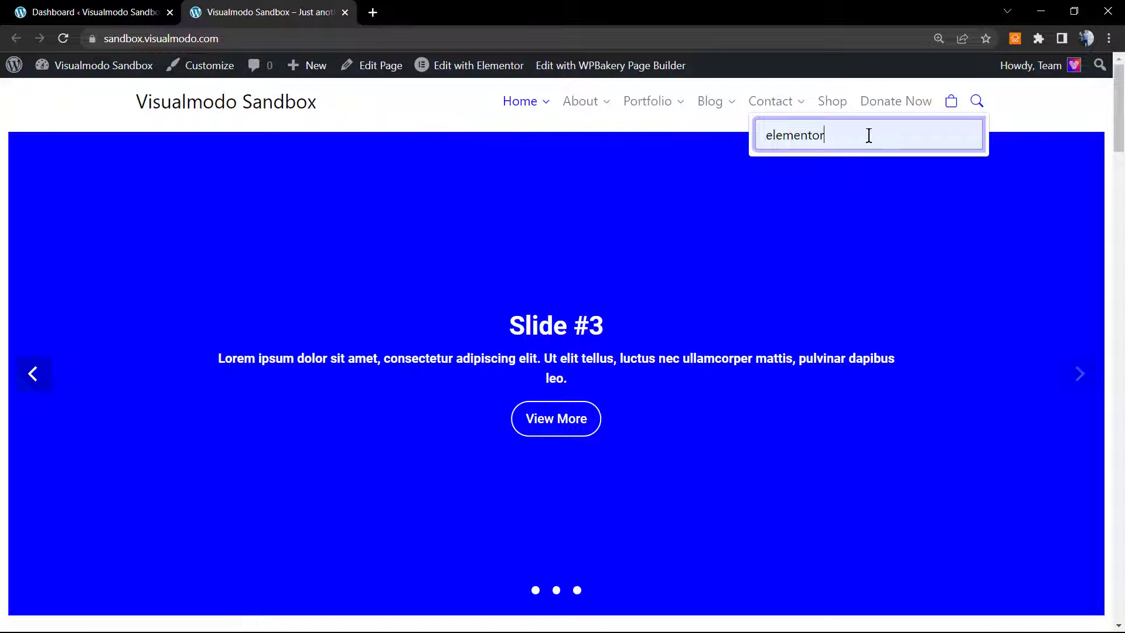
pyautogui.press('Return')
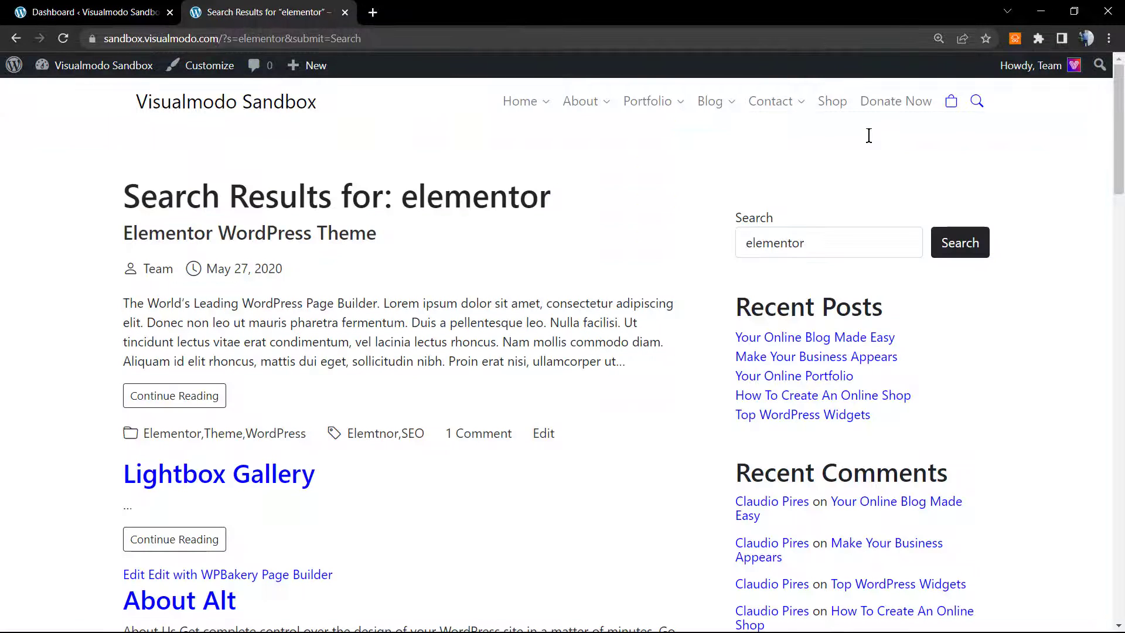
# Review the elementor results, rerun the sidebar search, then return to the admin dashboard.
pyautogui.scroll(-5, 527, 352)
pyautogui.scroll(5, 528, 354)
pyautogui.scroll(-3, 522, 380)
pyautogui.scroll(3, 522, 382)
pyautogui.doubleClick(745, 218)
pyautogui.click(861, 227)
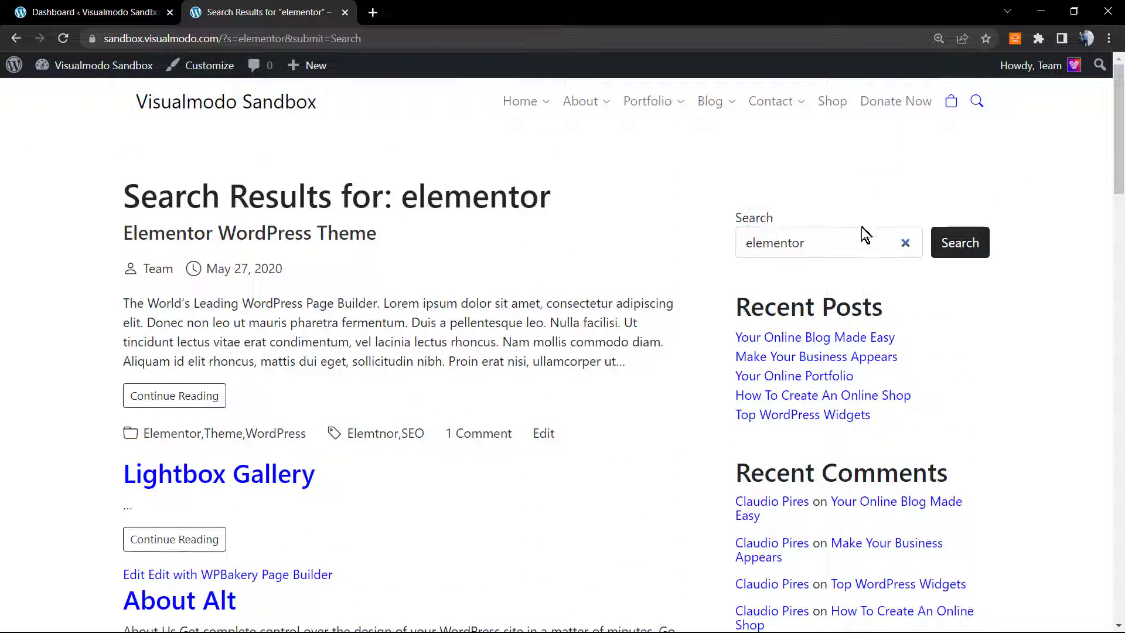
pyautogui.doubleClick(792, 243)
pyautogui.click(963, 246)
pyautogui.click(136, 10)
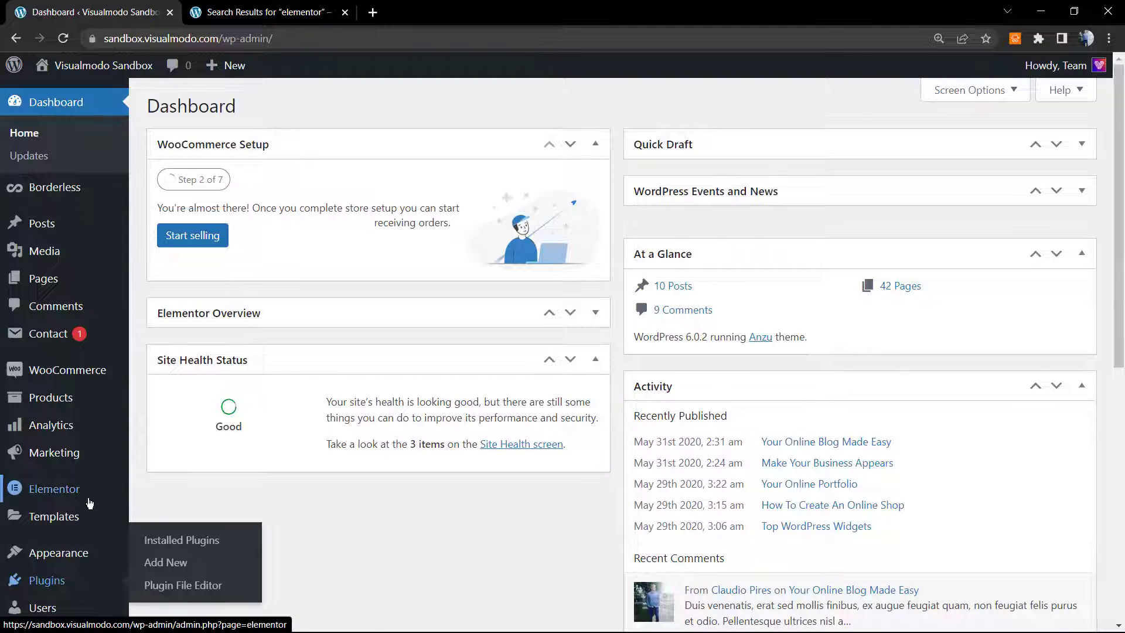
# Find 'Ajax Search Lite' in the plugin directory and install it.
pyautogui.scroll(-2, 29, 445)
pyautogui.moveTo(56, 435)
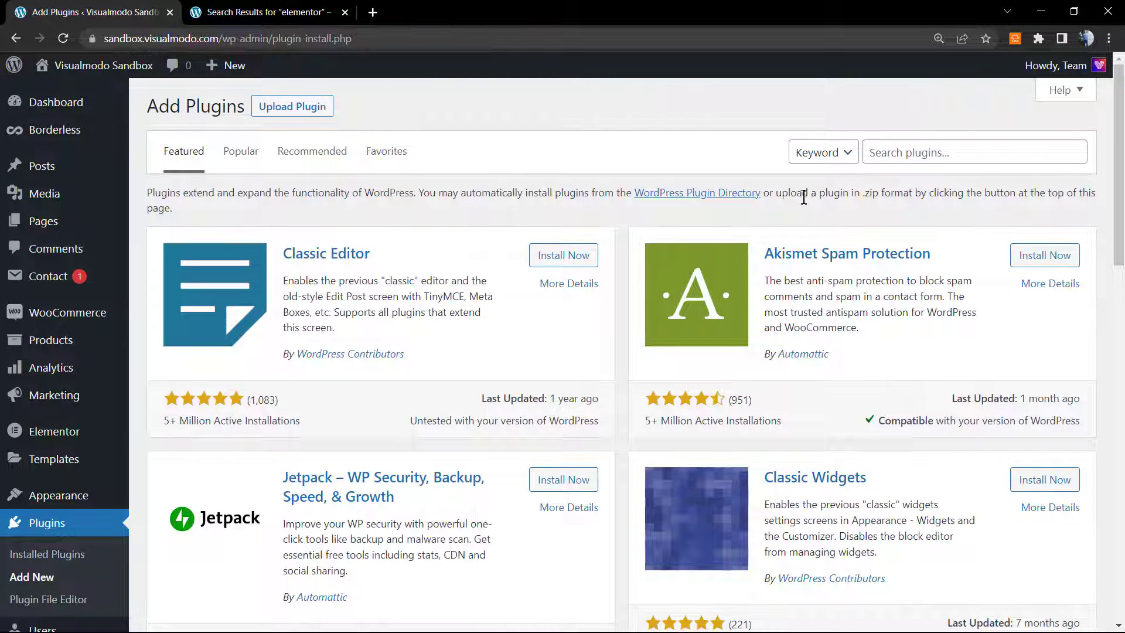
pyautogui.click(906, 154)
pyautogui.write('Ajax Search Lite')
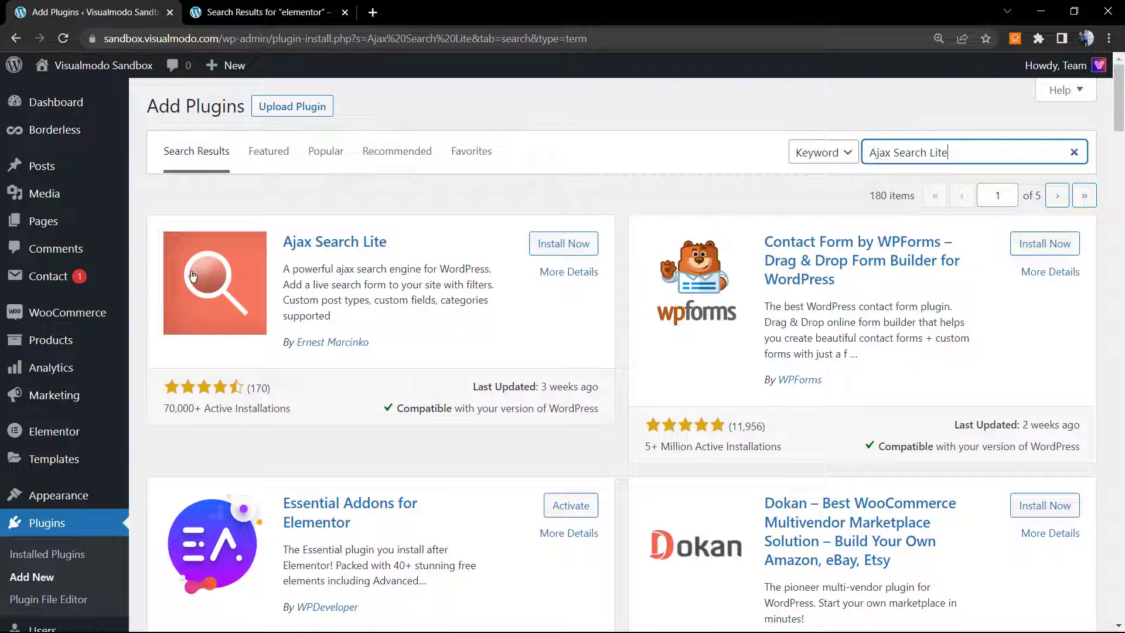
pyautogui.click(580, 243)
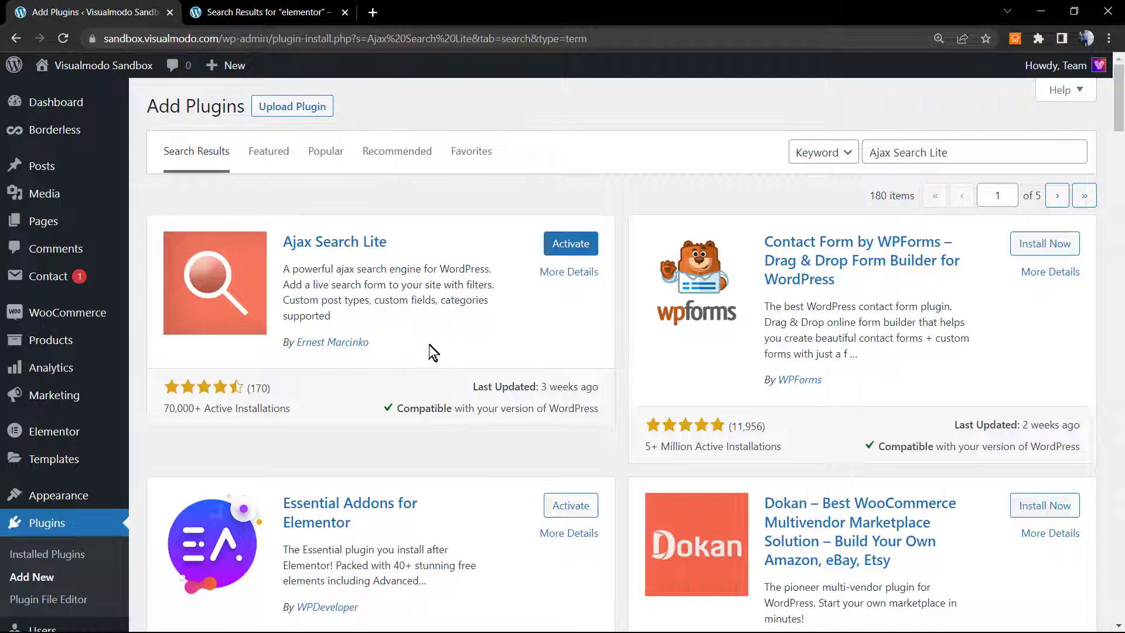
# Activate the newly installed Ajax Search Lite plugin.
pyautogui.doubleClick(350, 342)
pyautogui.click(410, 351)
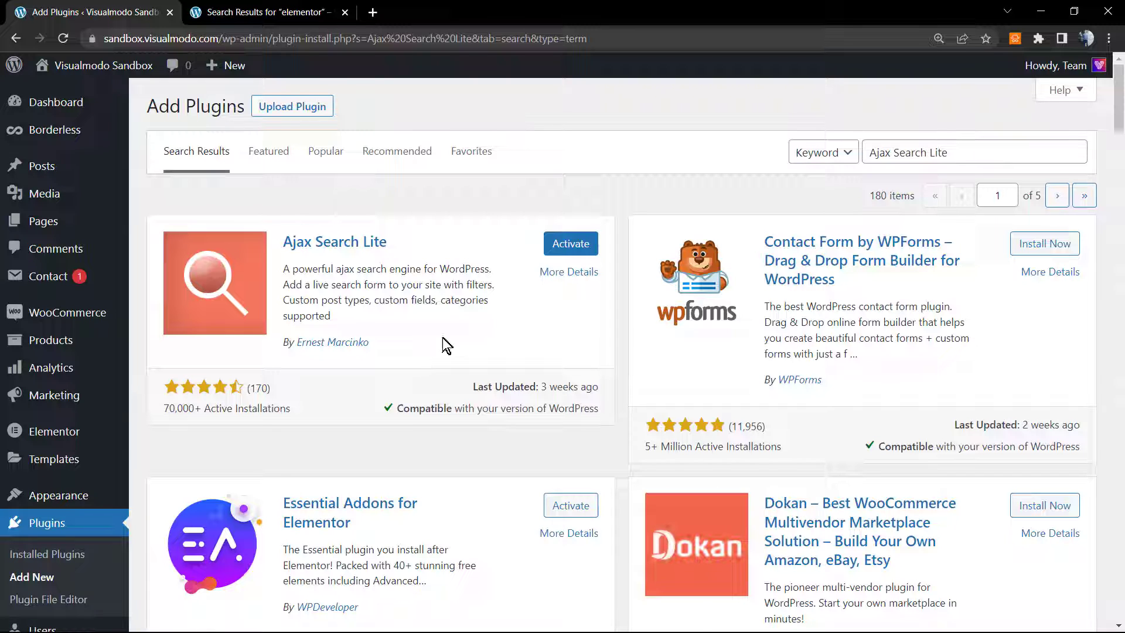
pyautogui.click(565, 250)
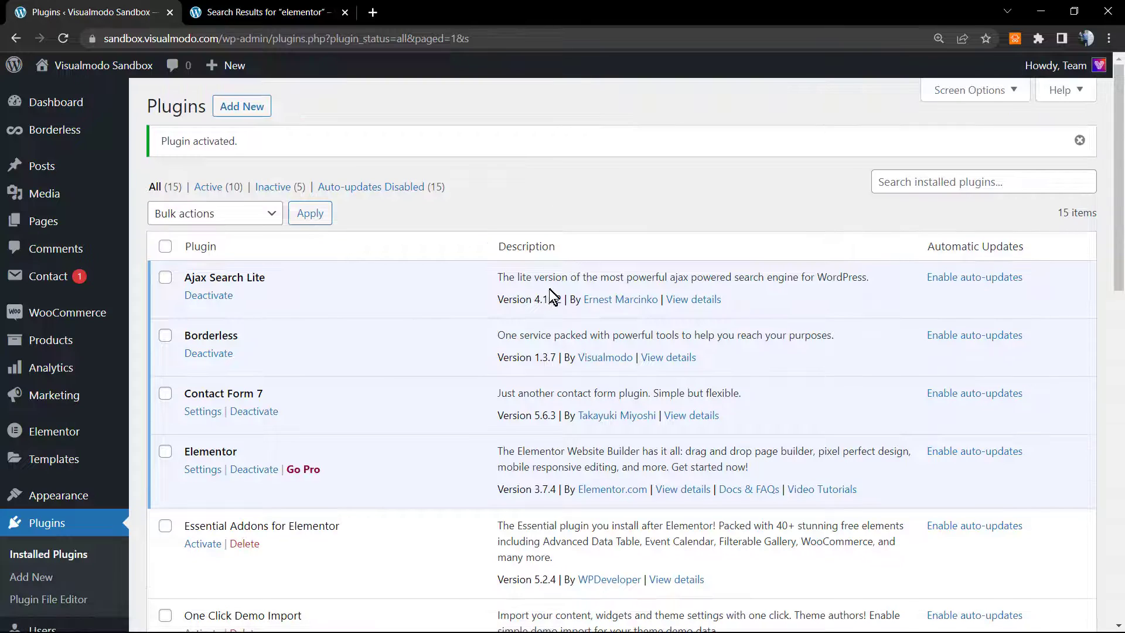
# Go to the Ajax Search Lite General Options page from the admin sidebar.
pyautogui.scroll(-5, 515, 334)
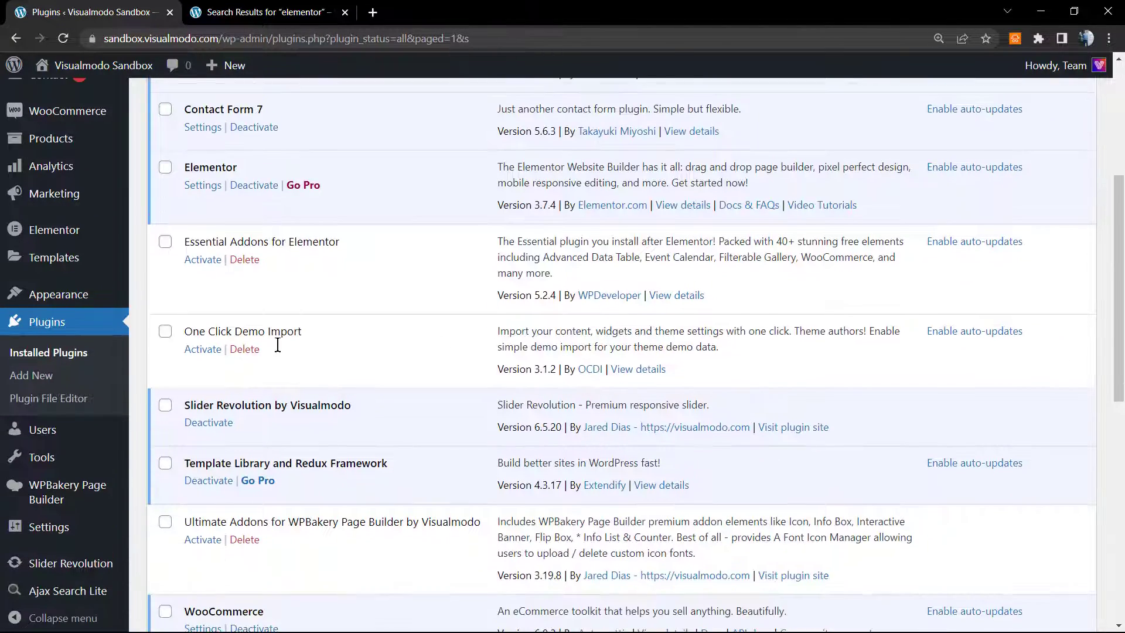
pyautogui.scroll(-5, 277, 346)
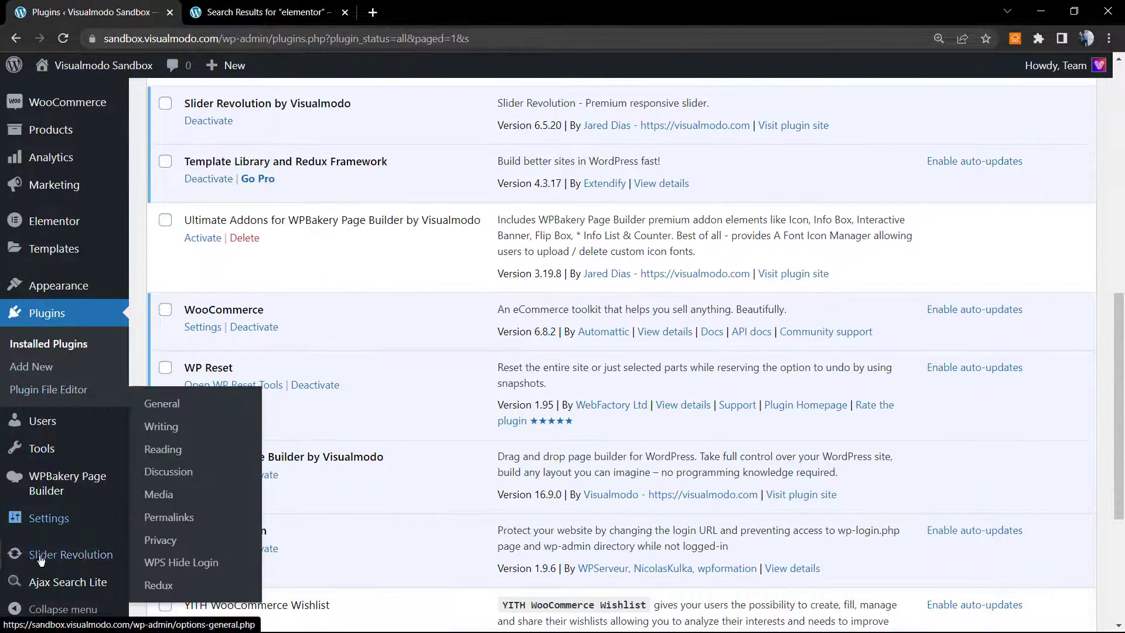
pyautogui.moveTo(70, 585)
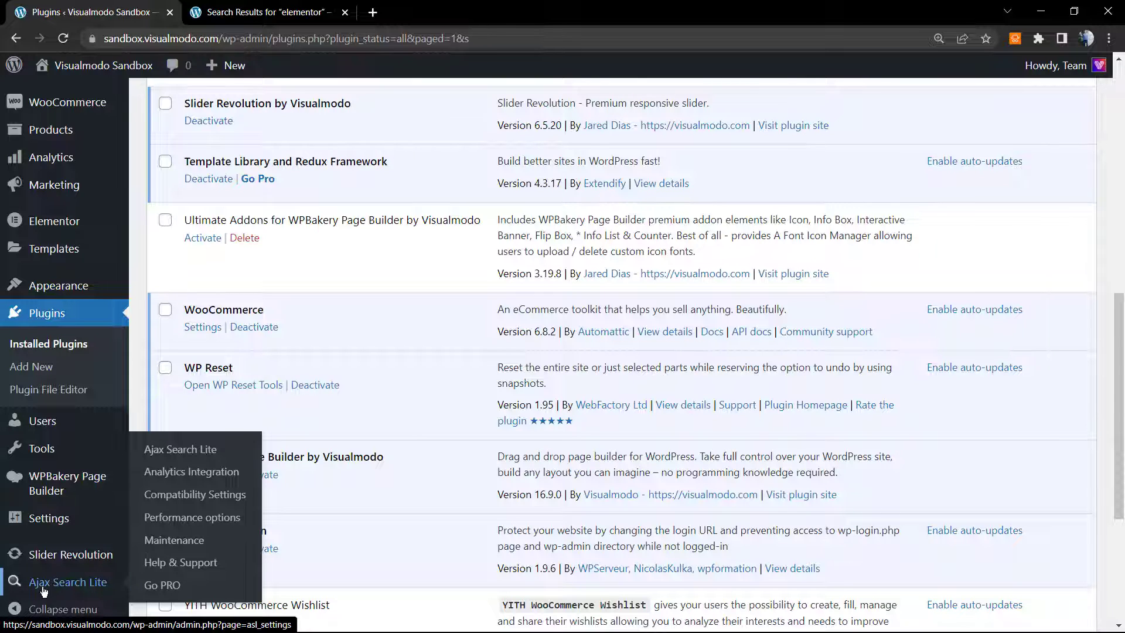
pyautogui.click(46, 586)
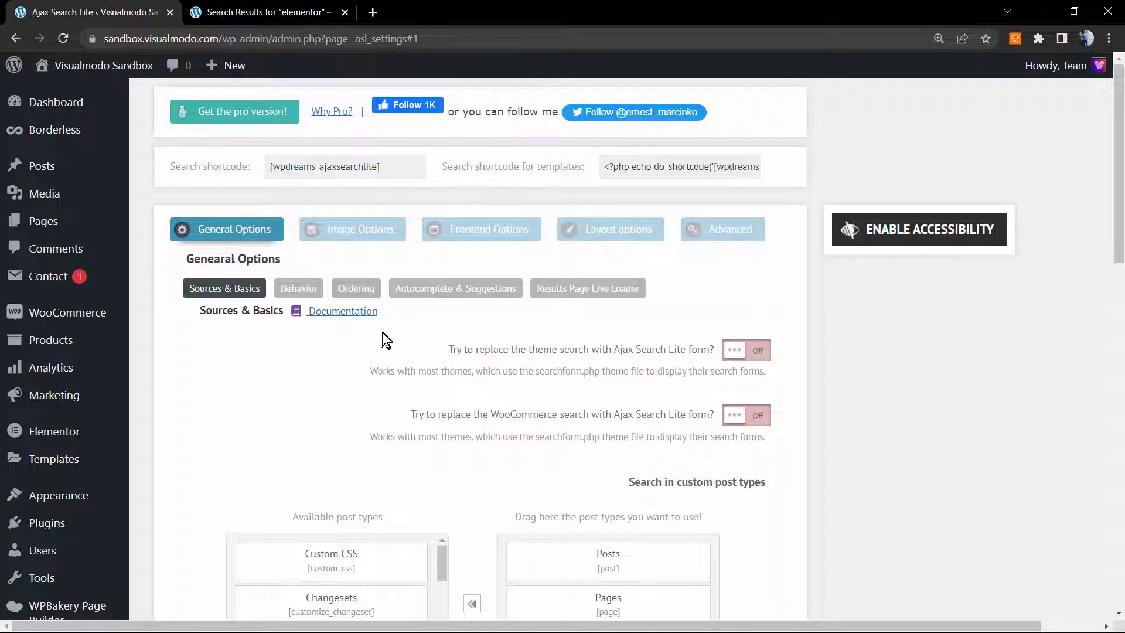
# Turn on replacing the theme and WooCommerce searches, save, and reopen the elementor results page.
pyautogui.tripleClick(526, 350)
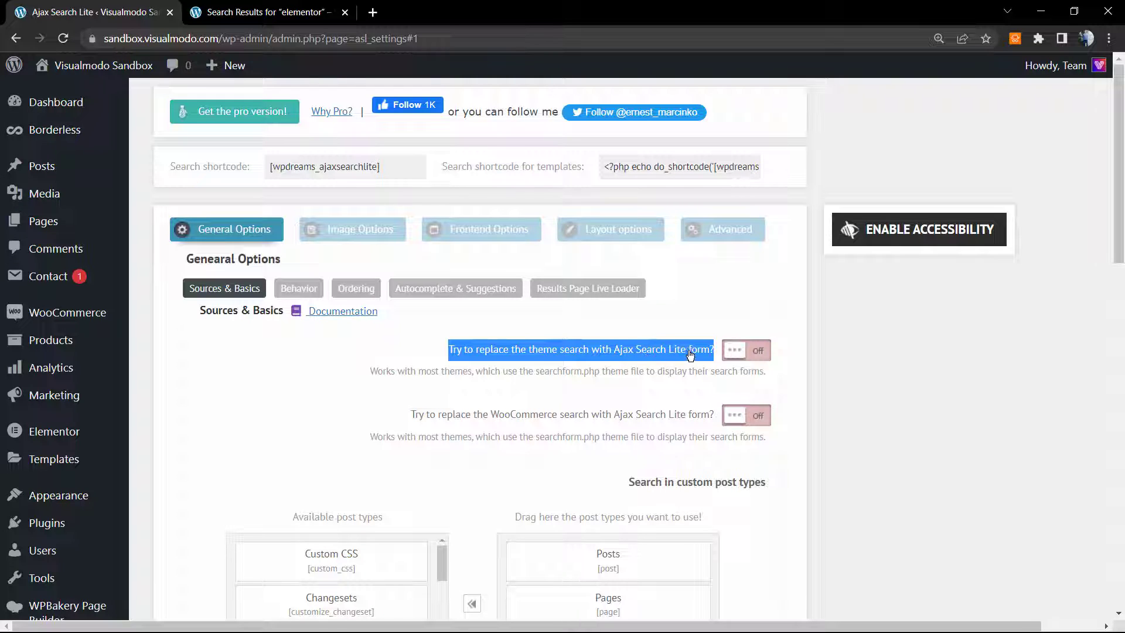
pyautogui.click(756, 354)
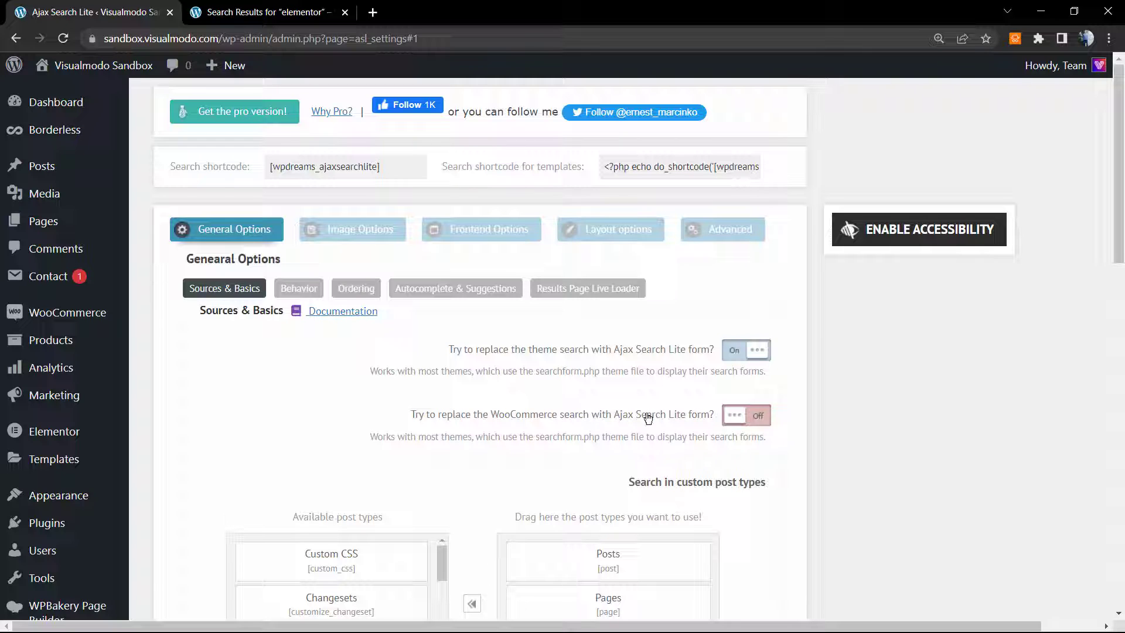
pyautogui.click(744, 421)
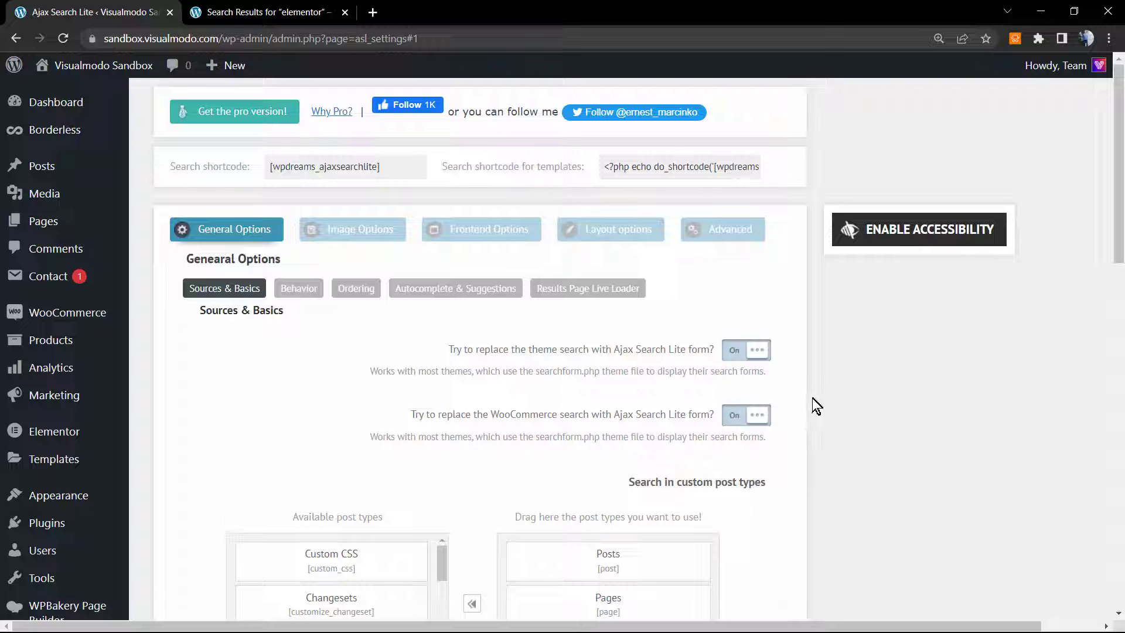
pyautogui.scroll(-15, 803, 381)
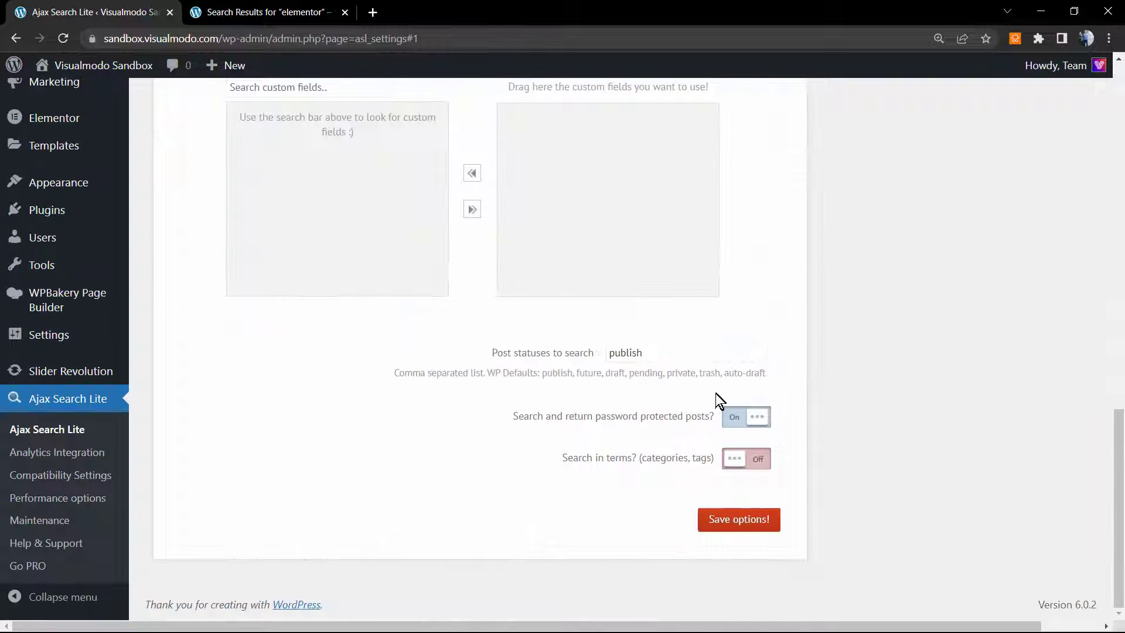
pyautogui.click(710, 525)
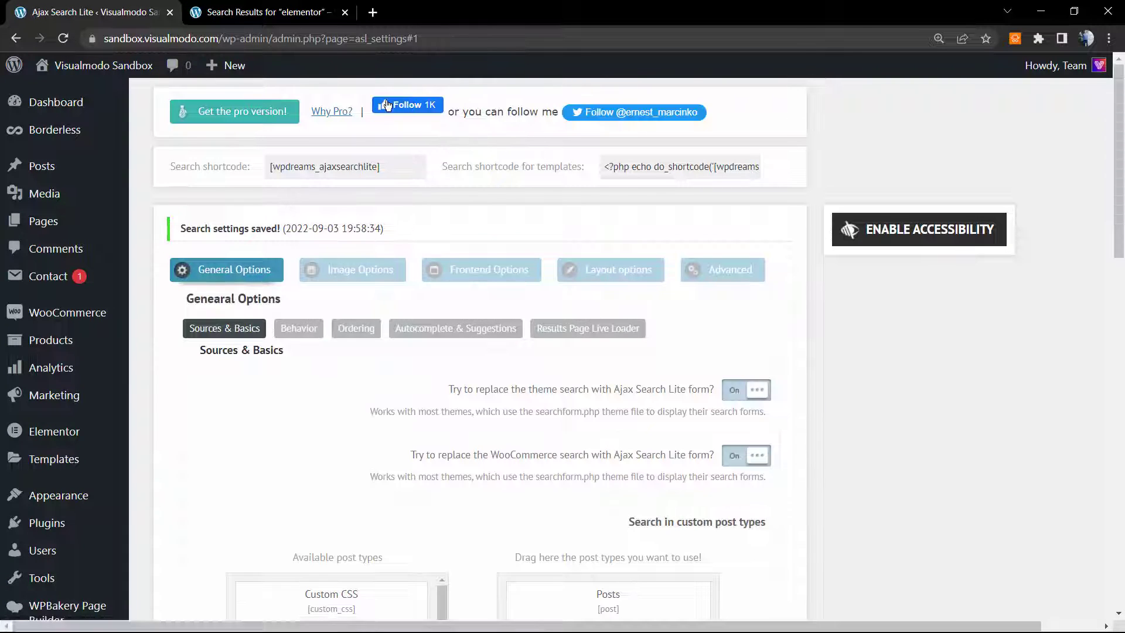
pyautogui.click(264, 12)
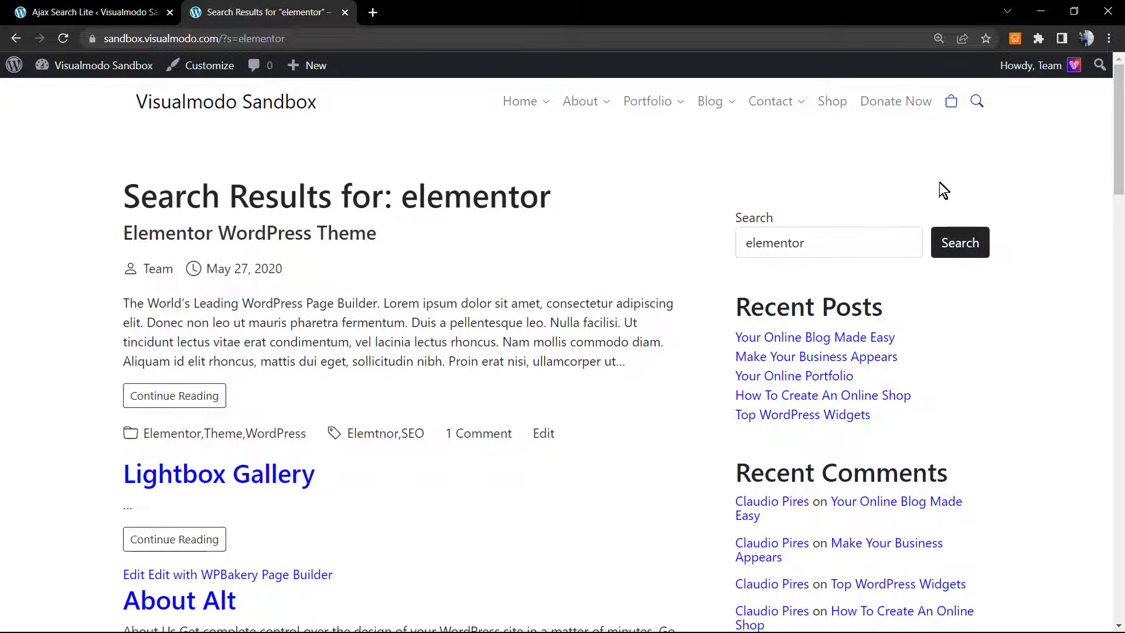
# Replace 'elementor' with 'blog' in the Ajax search box and browse the live results.
pyautogui.click(980, 101)
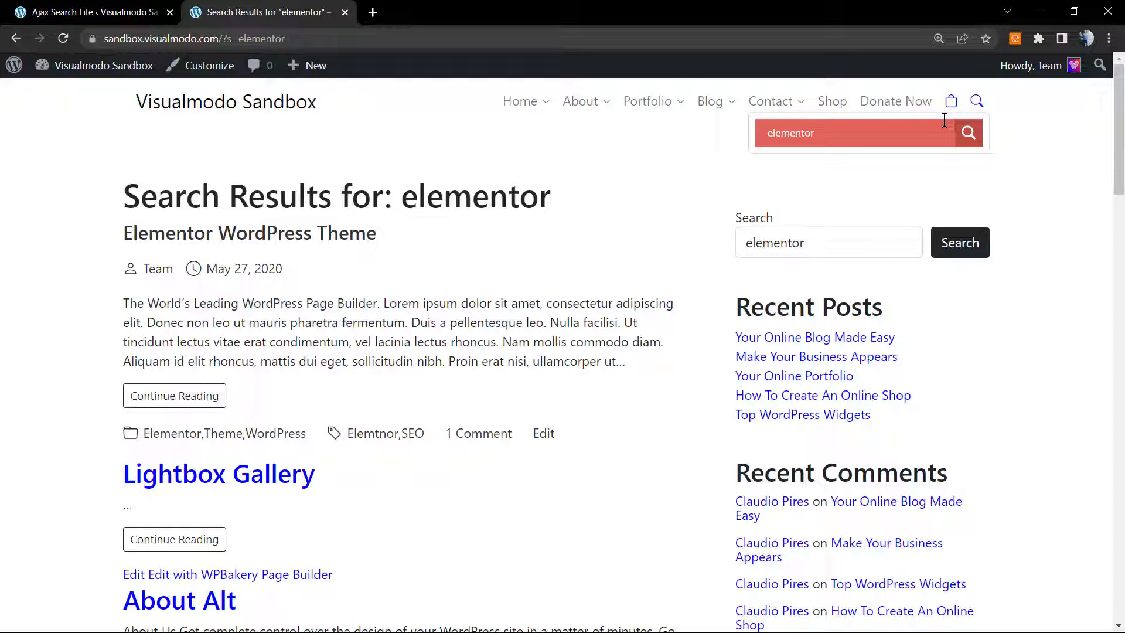
pyautogui.click(830, 139)
pyautogui.doubleClick(830, 139)
pyautogui.press('BackSpace')
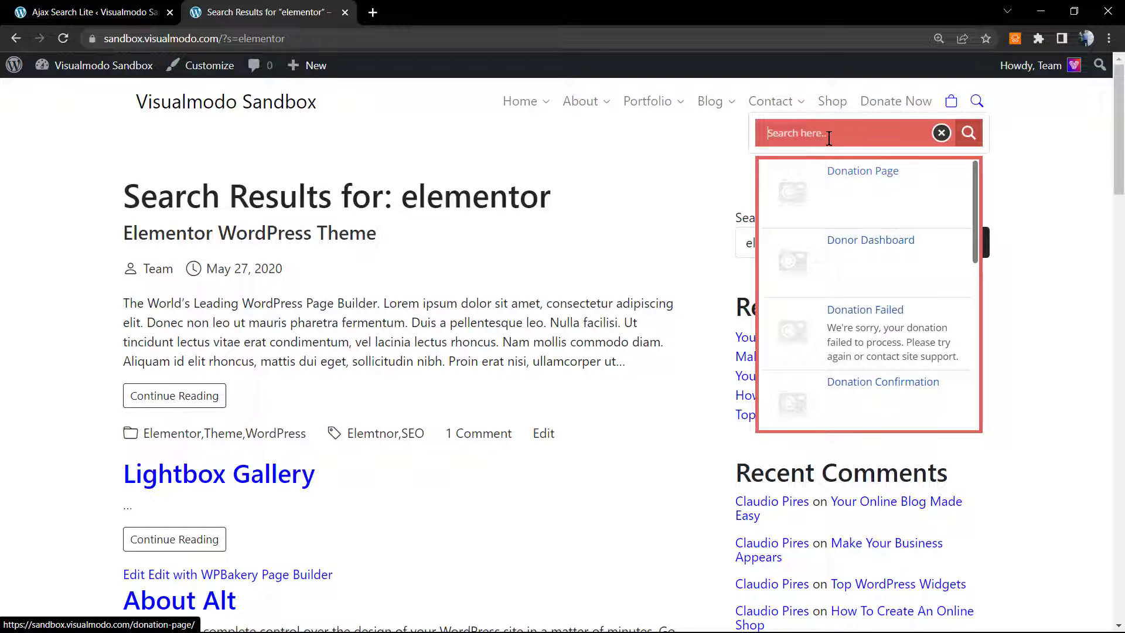
pyautogui.write('blog')
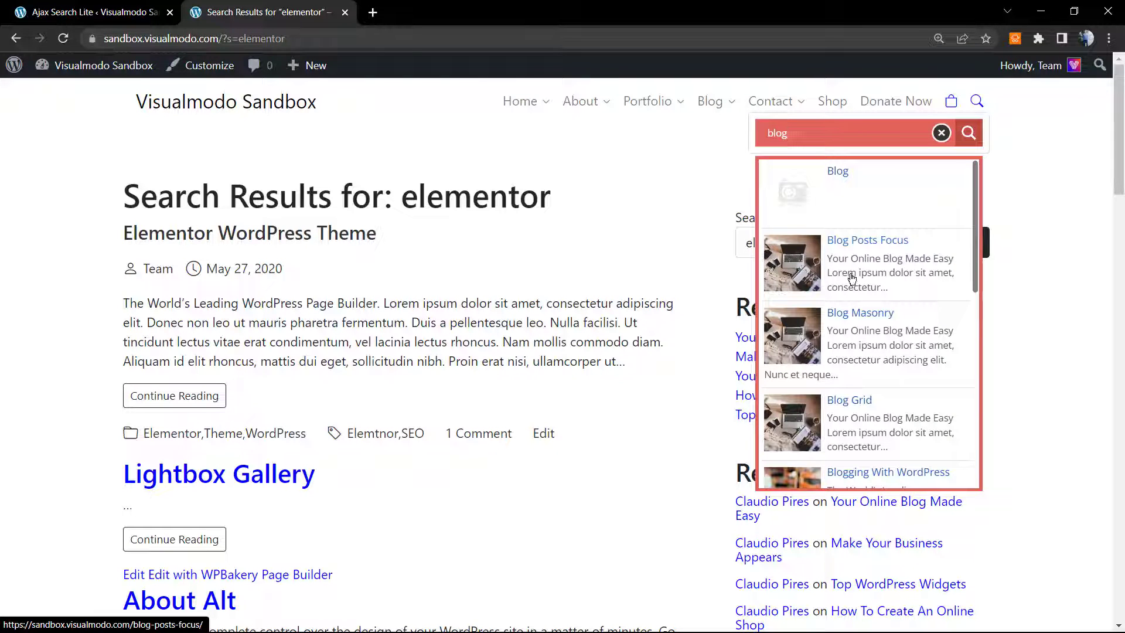
pyautogui.scroll(-2, 850, 293)
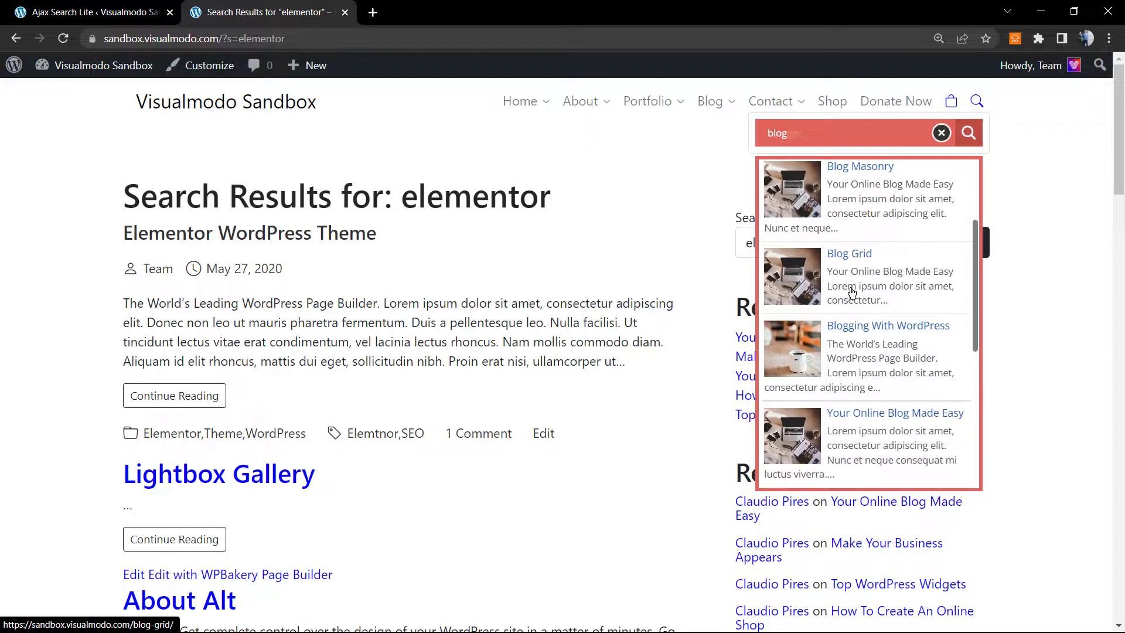
pyautogui.scroll(2, 849, 305)
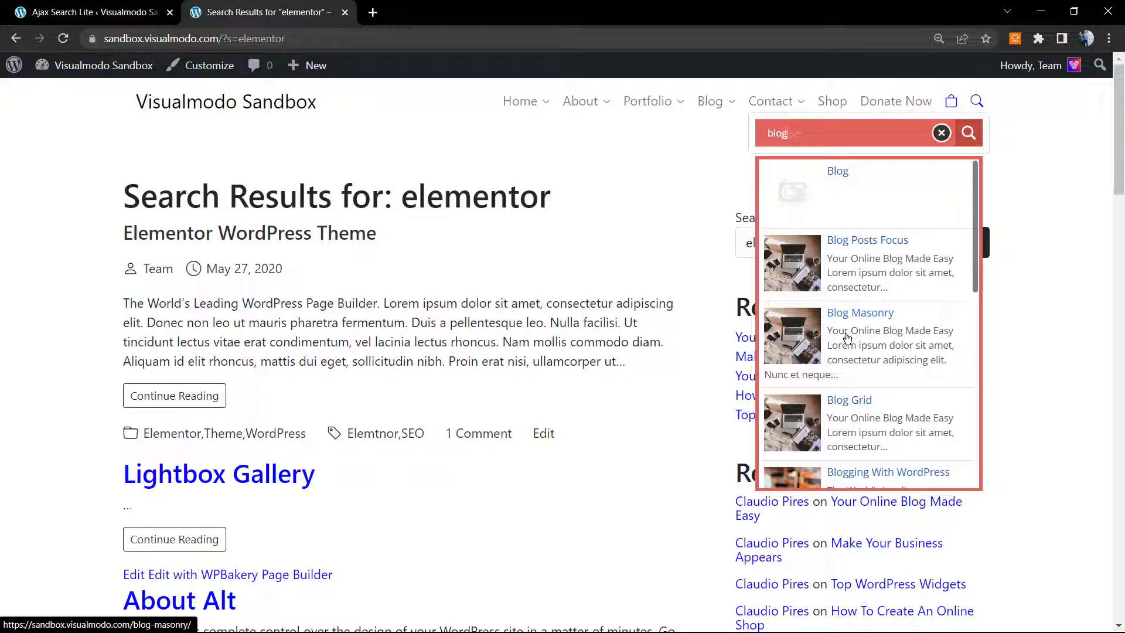
pyautogui.scroll(-3, 858, 378)
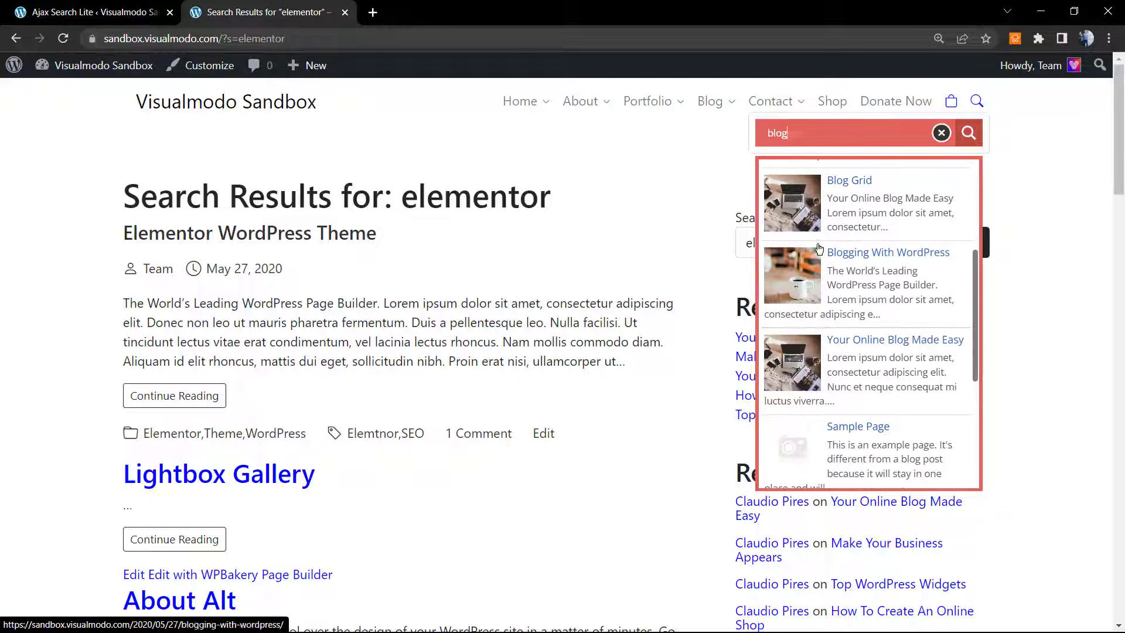
# Open the 'Blogging With WordPress' post from the live search results.
pyautogui.click(857, 272)
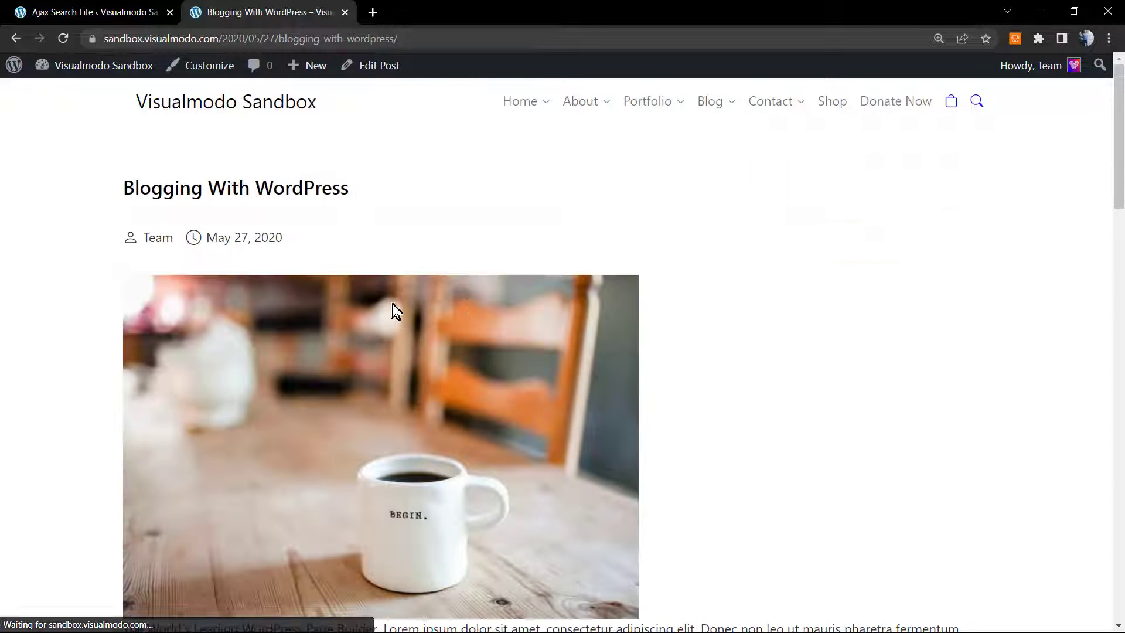
pyautogui.scroll(-4, 391, 303)
pyautogui.scroll(3, 390, 308)
pyautogui.scroll(2, 390, 304)
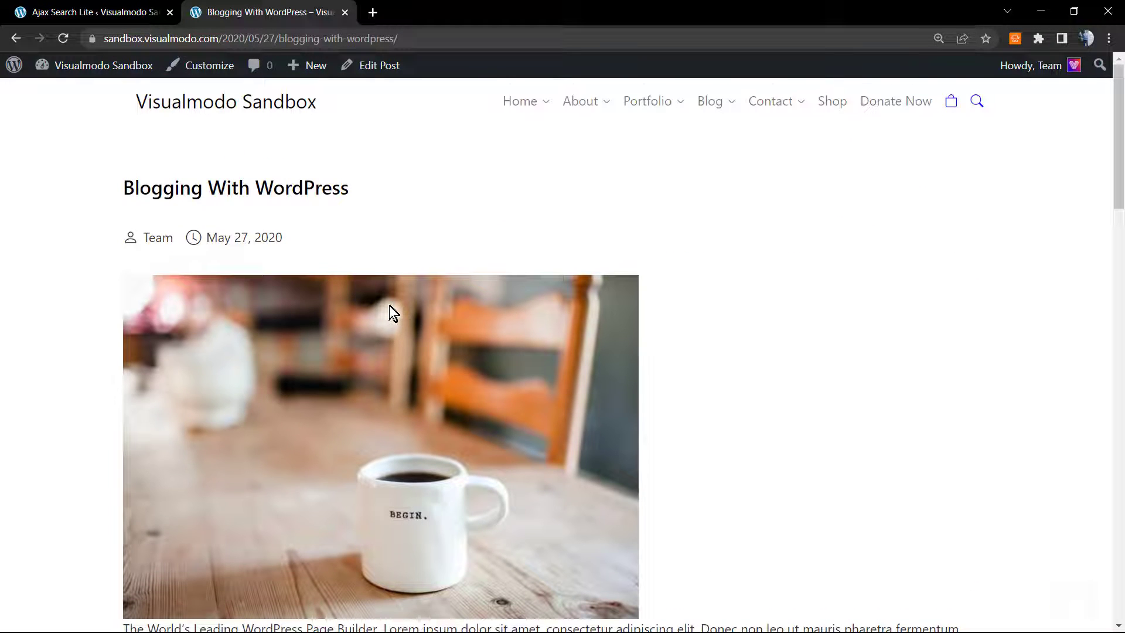
# Return to the homepage via the site title and scroll through it.
pyautogui.click(210, 114)
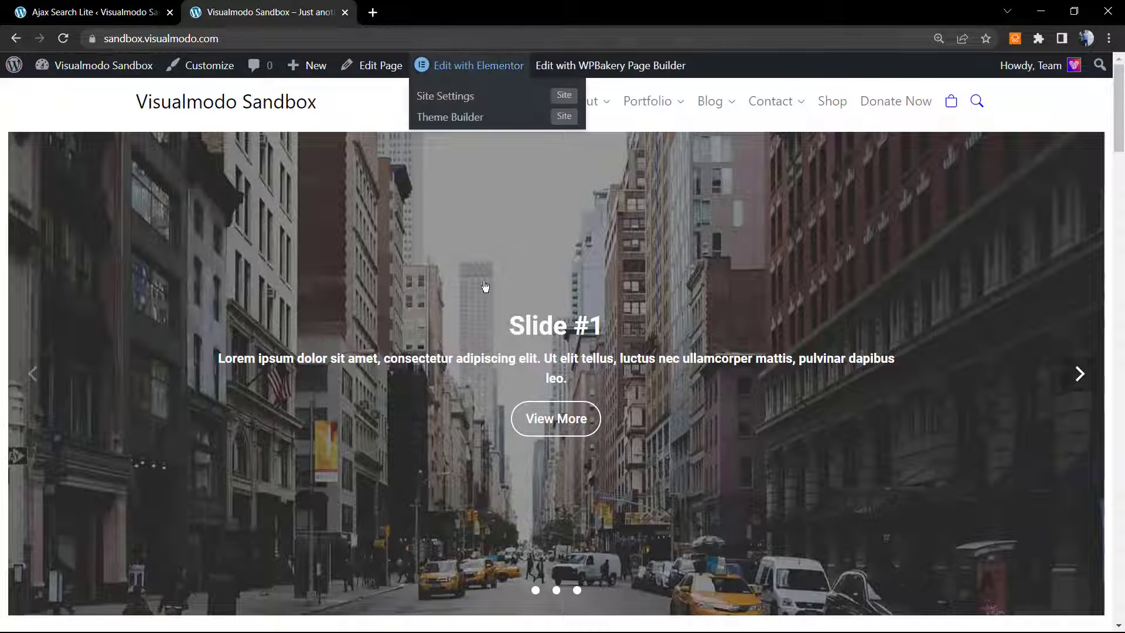
pyautogui.scroll(-3, 533, 415)
pyautogui.scroll(-5, 534, 414)
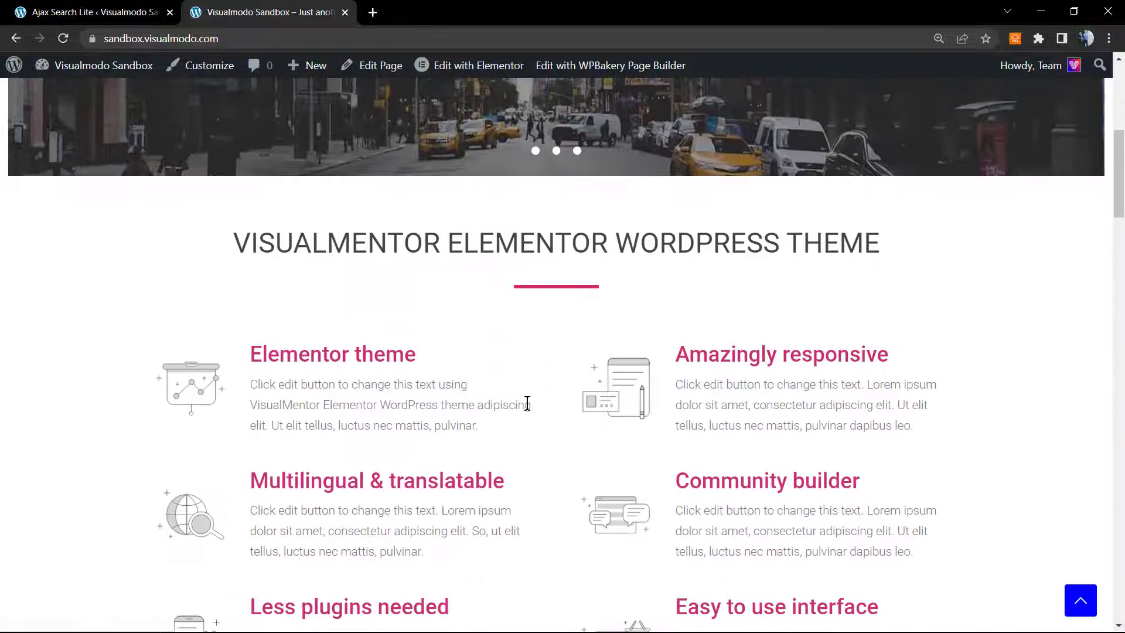
pyautogui.scroll(7, 528, 403)
pyautogui.scroll(-15, 528, 403)
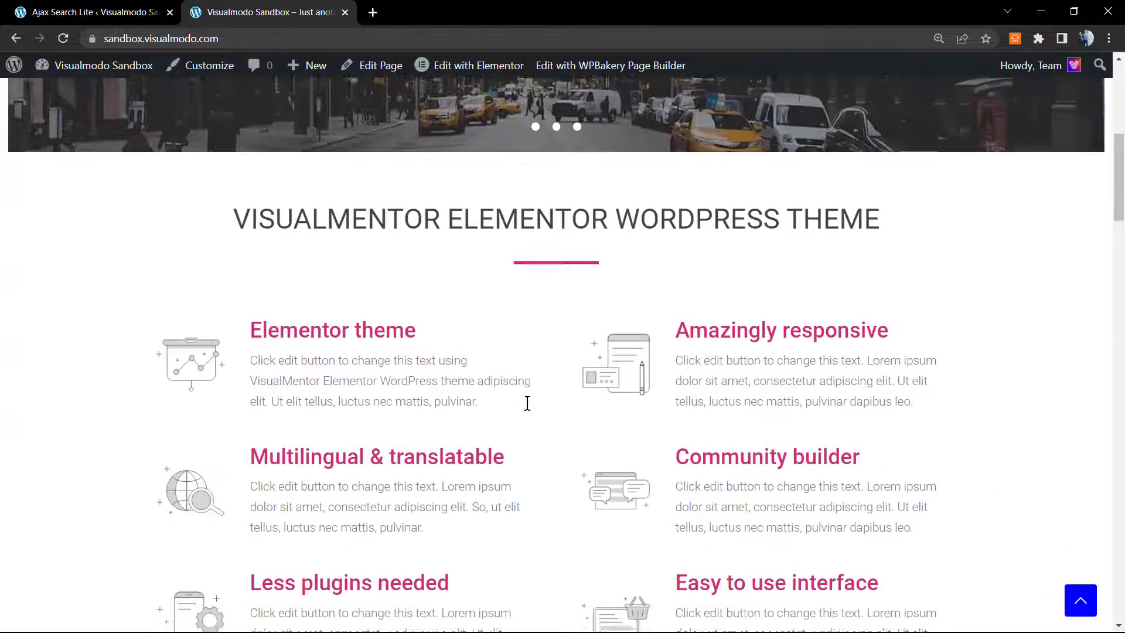
pyautogui.scroll(6, 527, 403)
pyautogui.scroll(7, 527, 403)
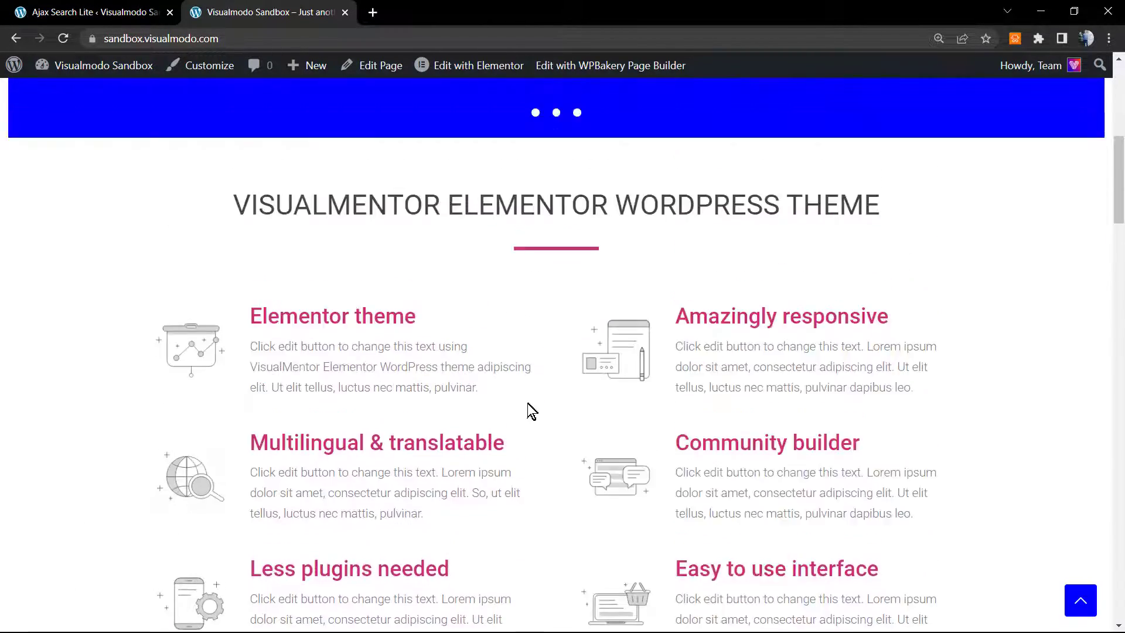
pyautogui.scroll(2, 527, 402)
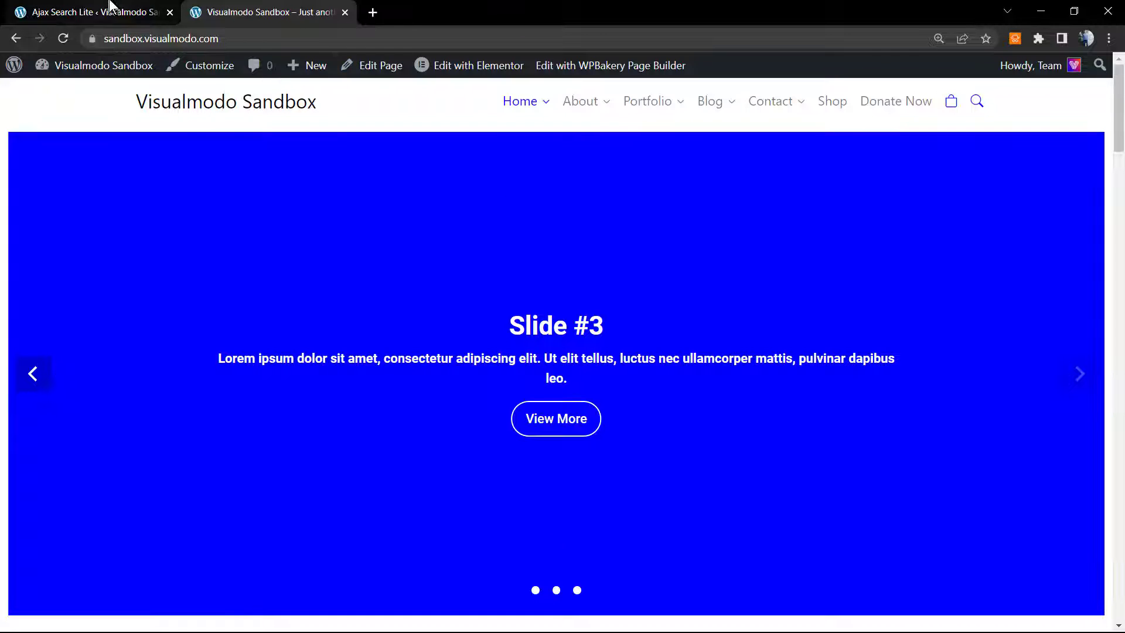
# Check the front-end search box, then scroll the Ajax Search Lite Available post types list.
pyautogui.click(93, 11)
pyautogui.scroll(-3, 419, 433)
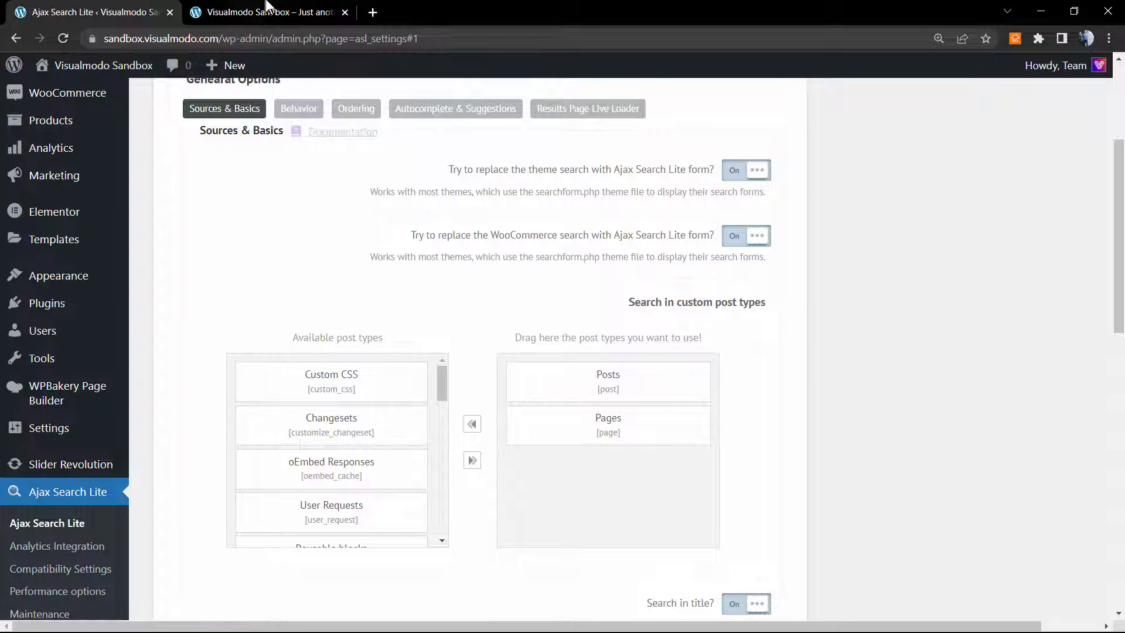
pyautogui.click(317, 11)
pyautogui.click(977, 108)
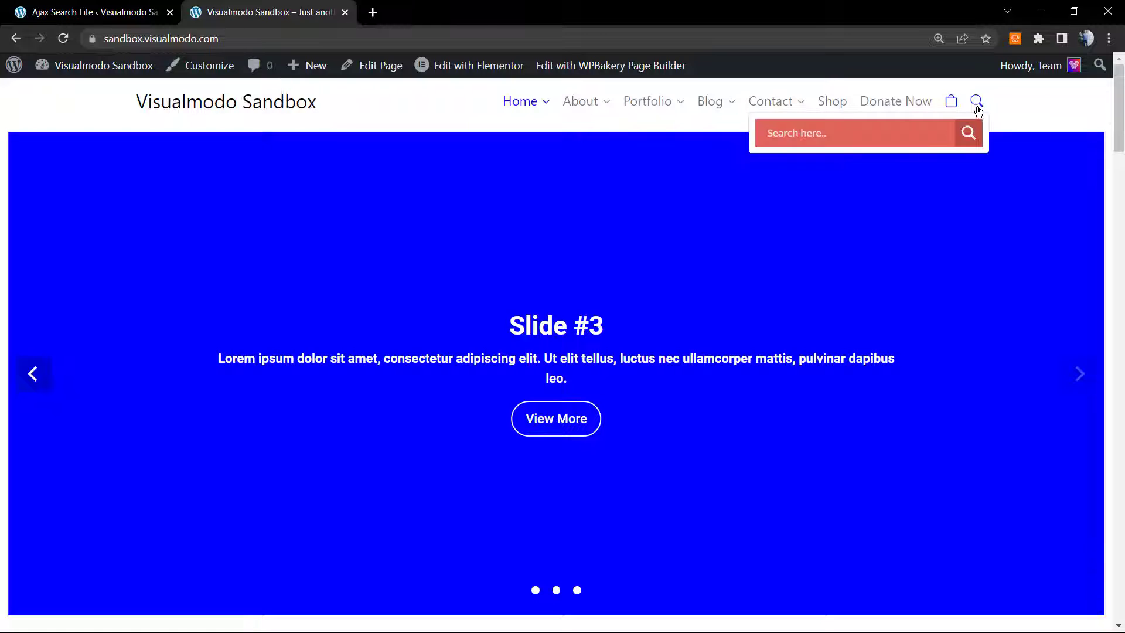
pyautogui.click(88, 12)
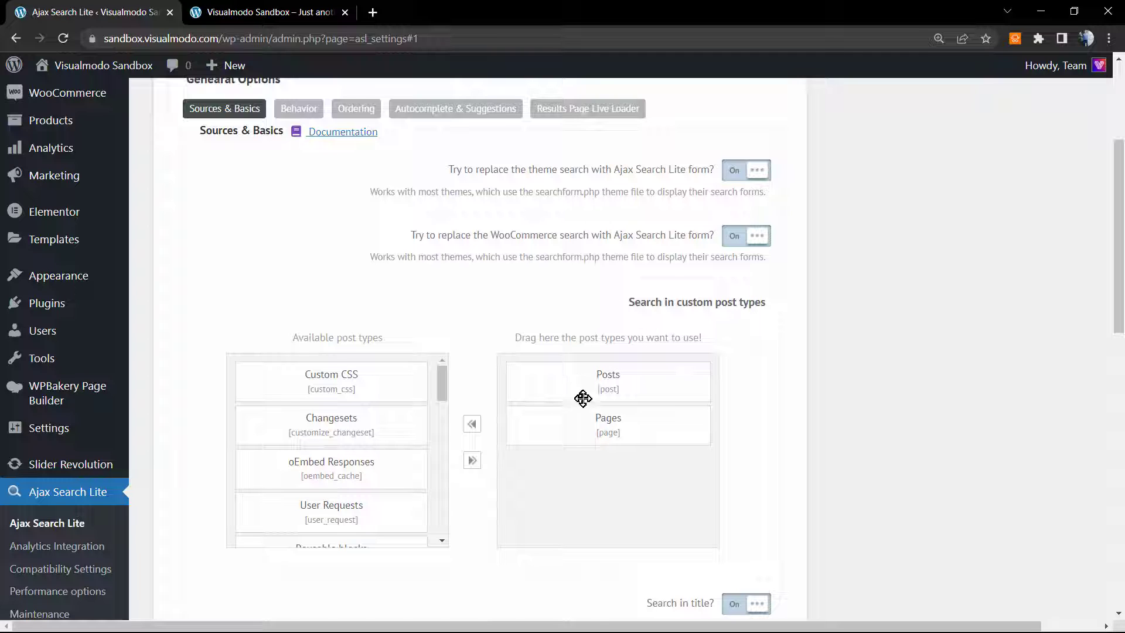
pyautogui.scroll(-3, 400, 423)
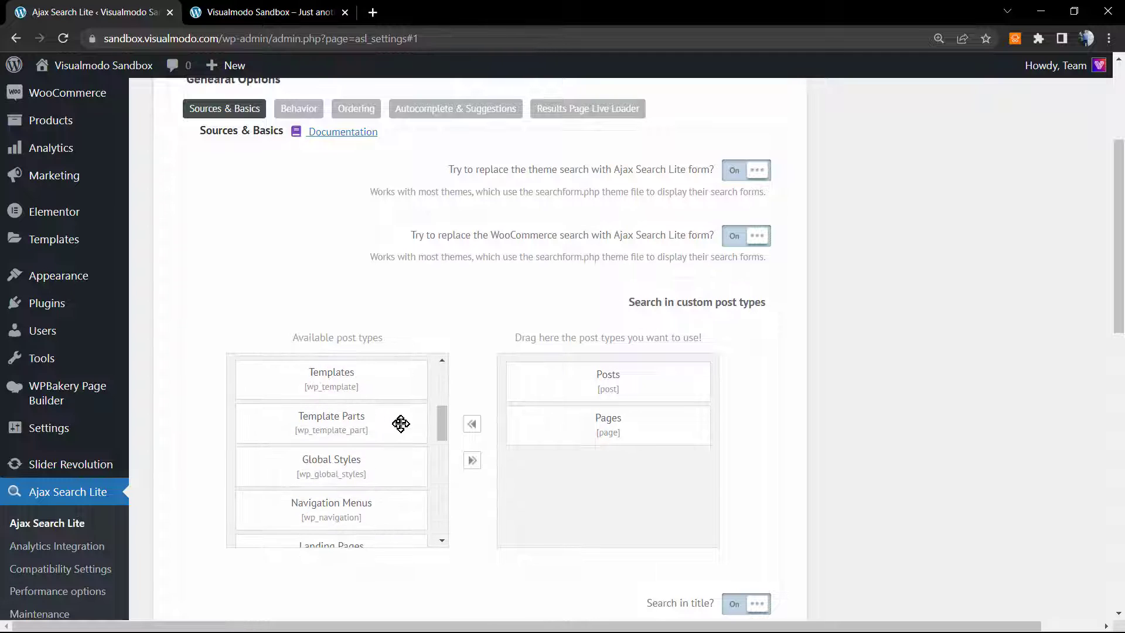
pyautogui.scroll(-3, 398, 423)
pyautogui.scroll(-2, 389, 446)
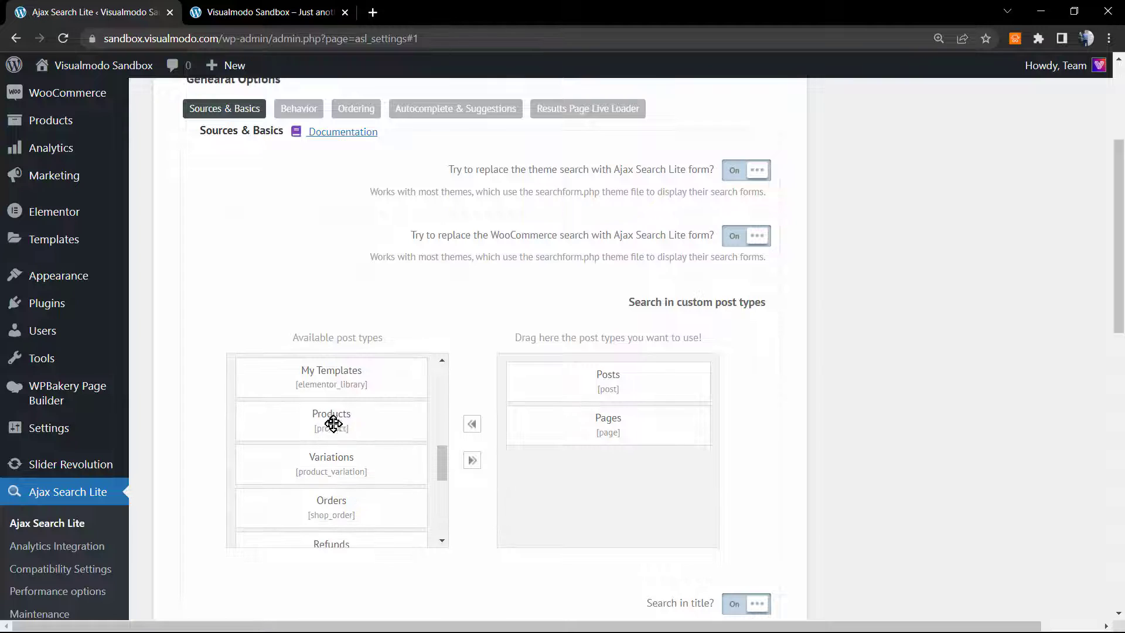
# Add Products to the searched post types next to Posts and Pages, and save.
pyautogui.moveTo(327, 417); pyautogui.dragTo(632, 490)
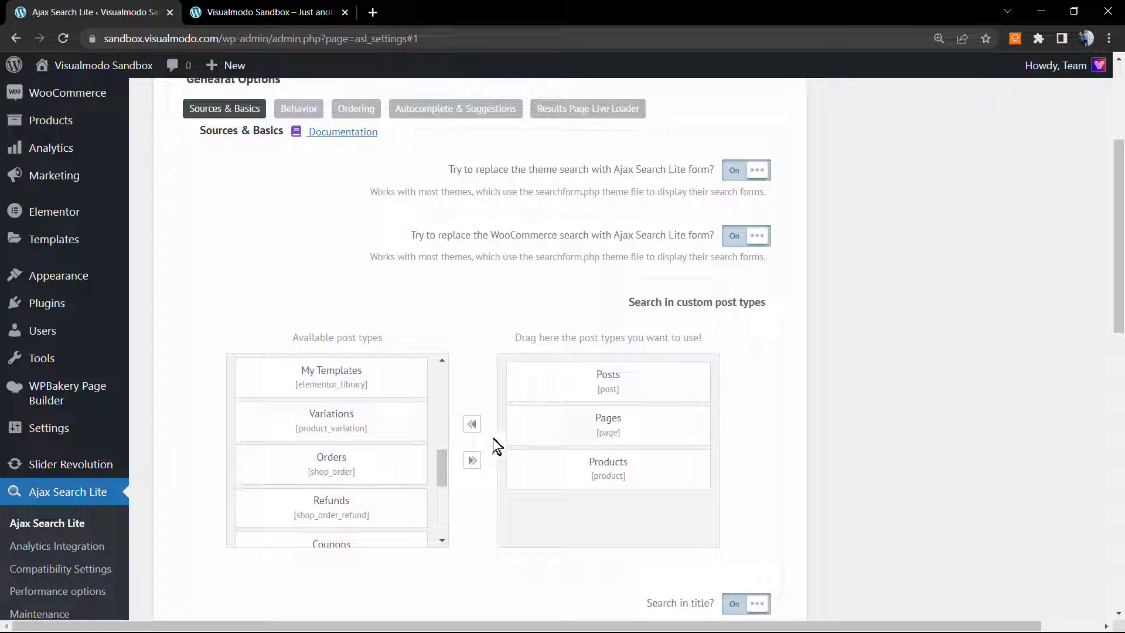
pyautogui.scroll(-5, 387, 432)
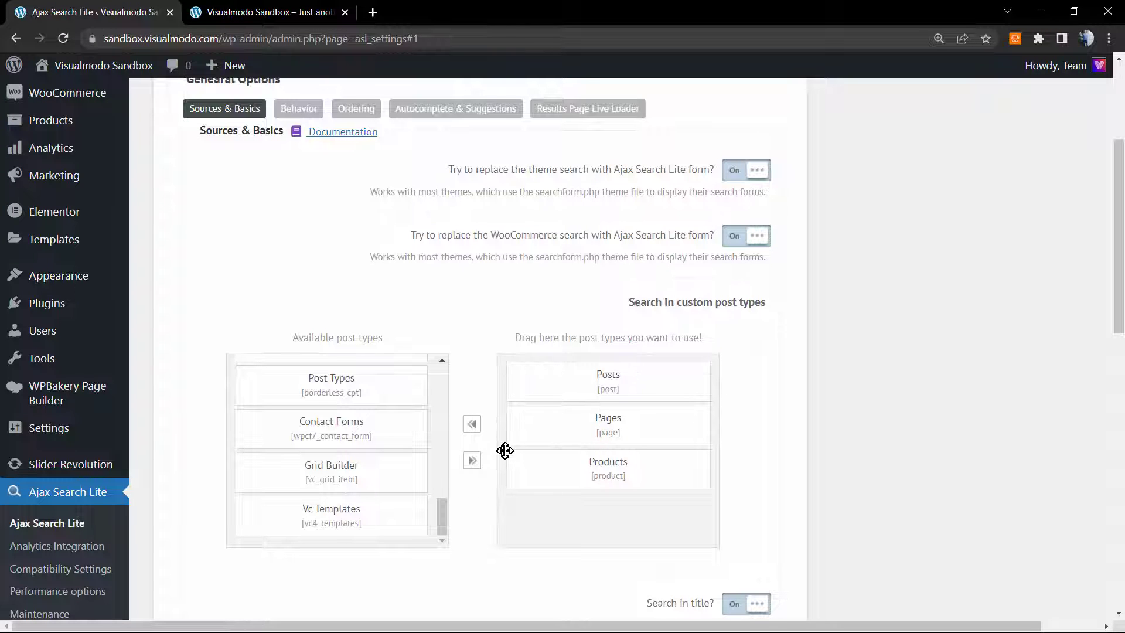
pyautogui.scroll(-6, 505, 450)
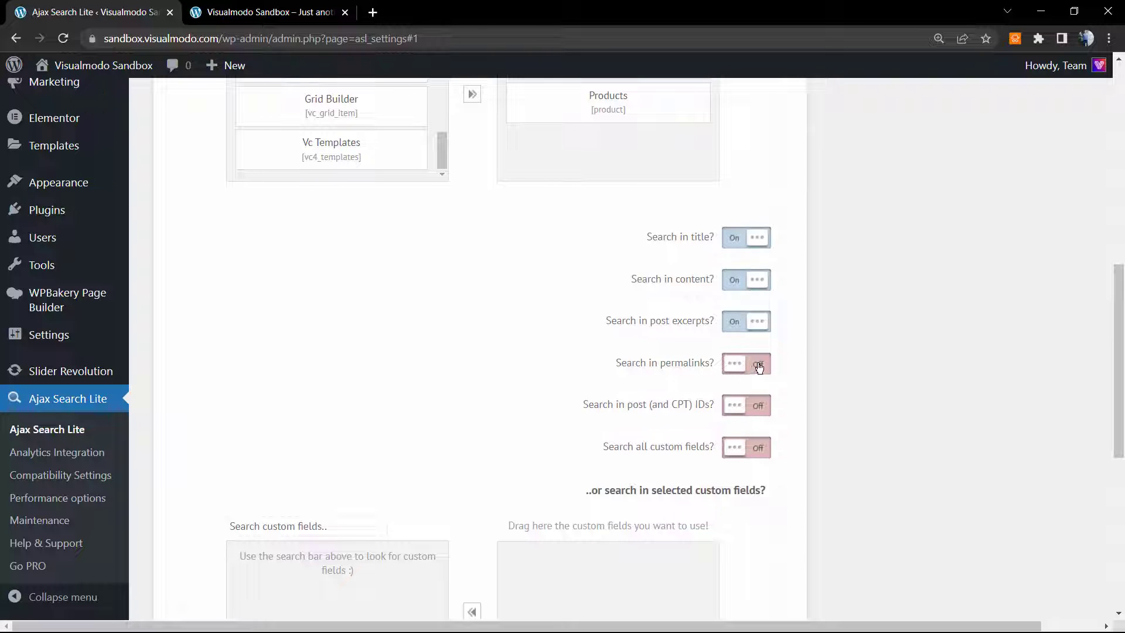
pyautogui.scroll(-7, 756, 373)
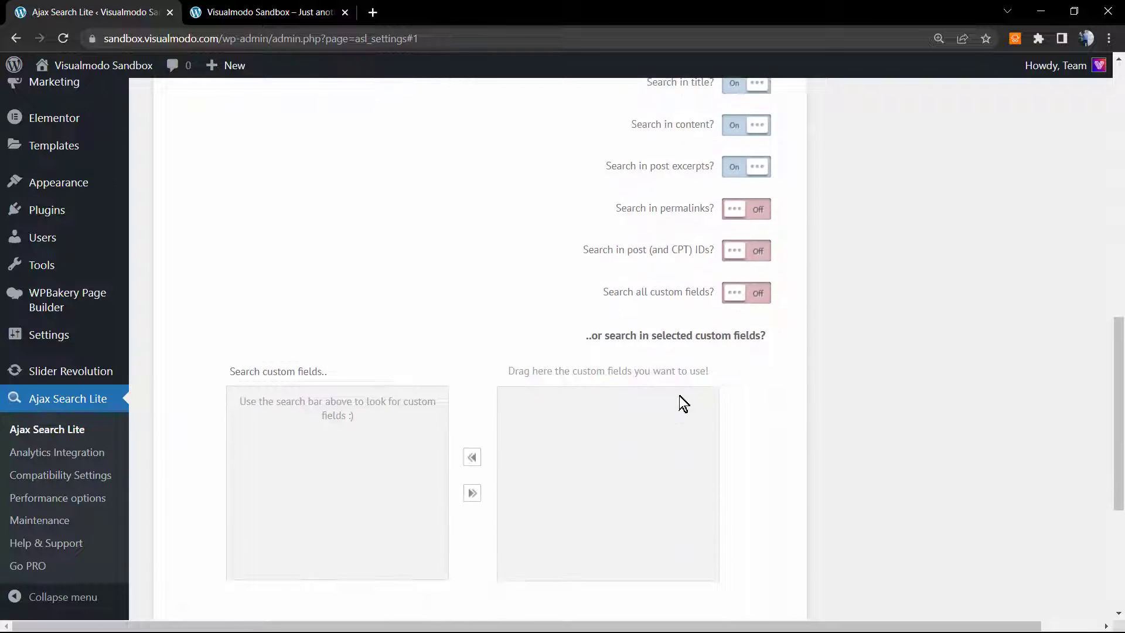
pyautogui.click(731, 521)
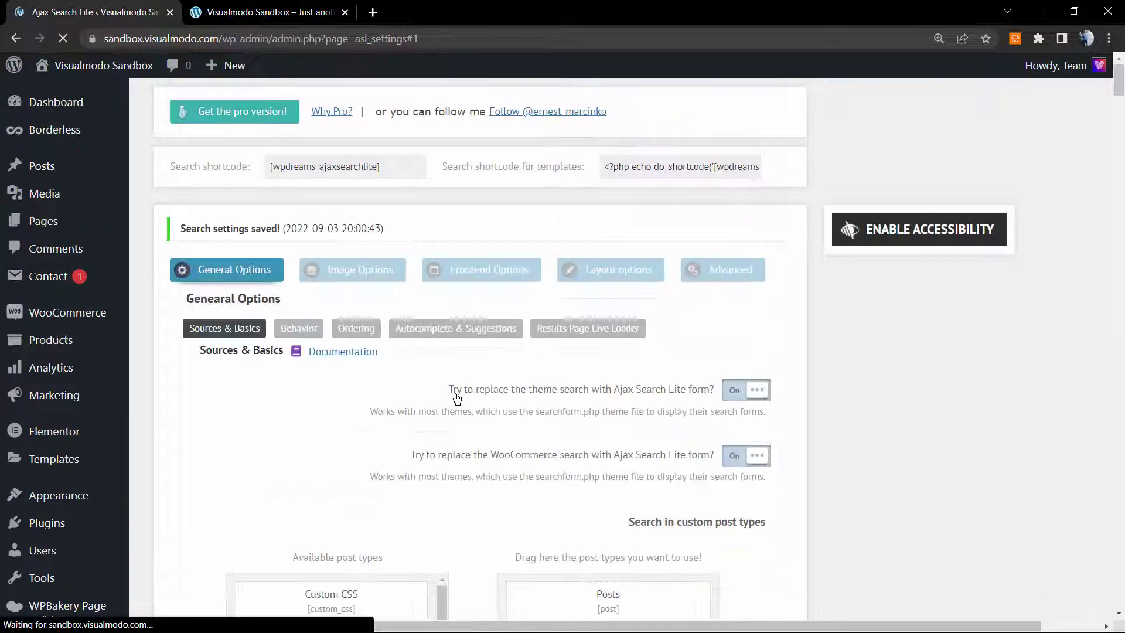
pyautogui.scroll(-6, 460, 398)
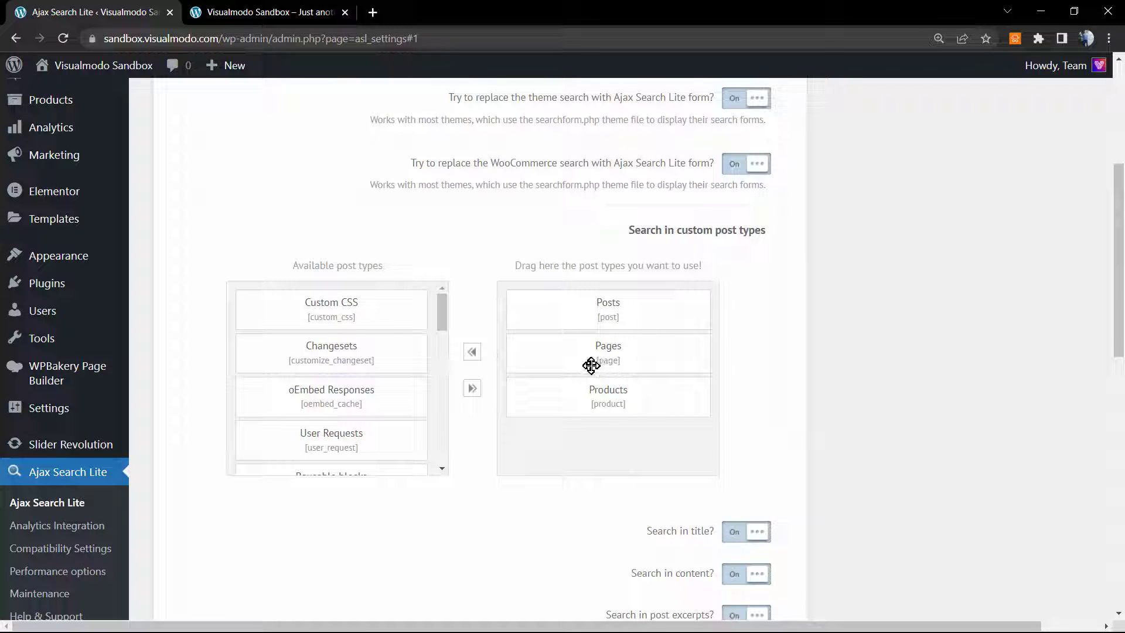
pyautogui.moveTo(590, 362)
pyautogui.mouseDown()
pyautogui.moveTo(291, 349)
pyautogui.moveTo(374, 361)
pyautogui.moveTo(607, 352)
pyautogui.mouseUp()
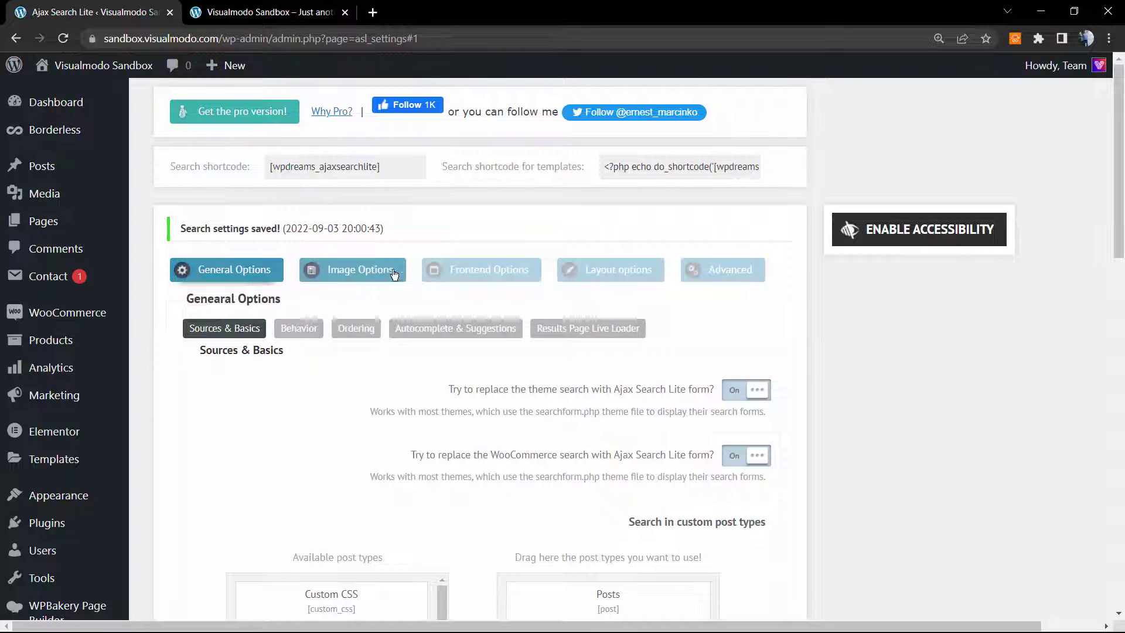
# Set the search box theme to Curvy Black in Layout options and scroll down the settings.
pyautogui.click(603, 276)
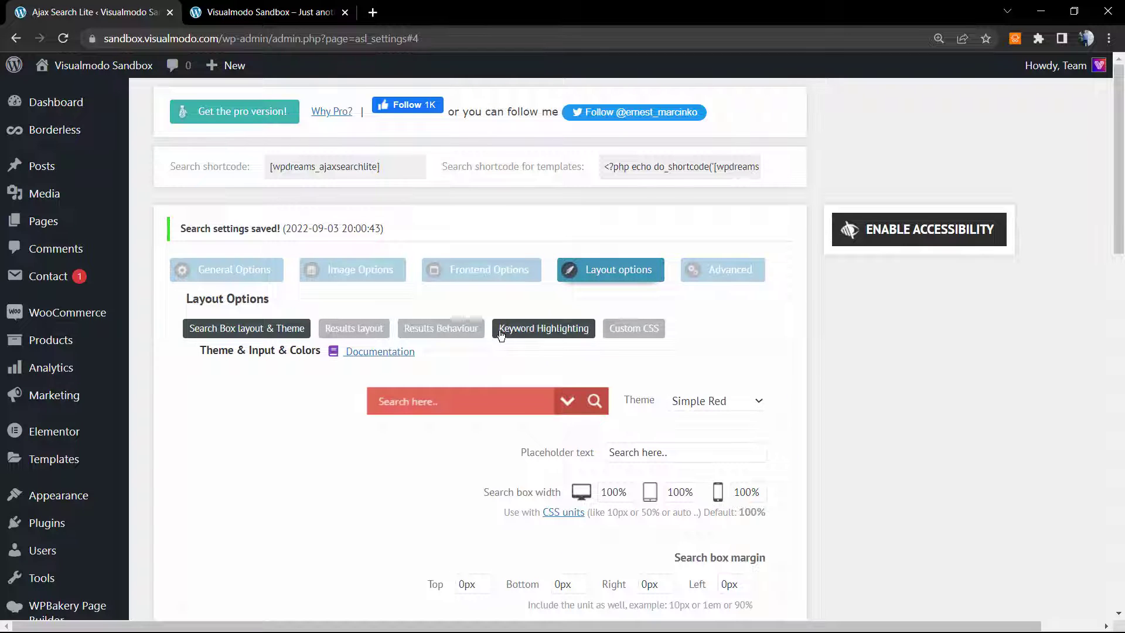
pyautogui.scroll(-1, 487, 340)
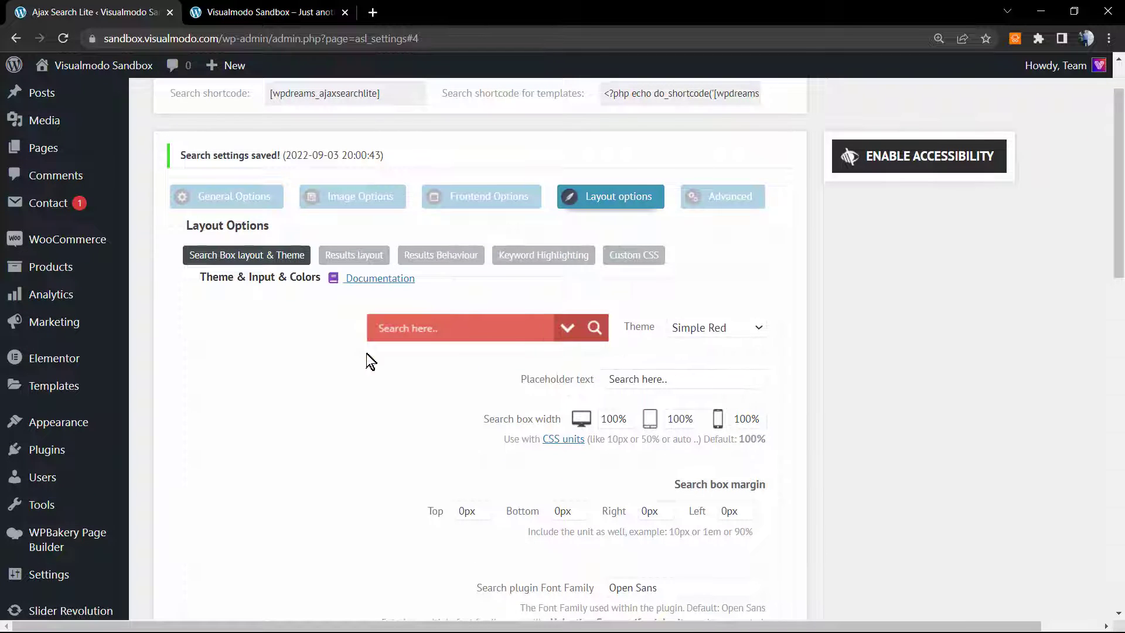
pyautogui.click(713, 330)
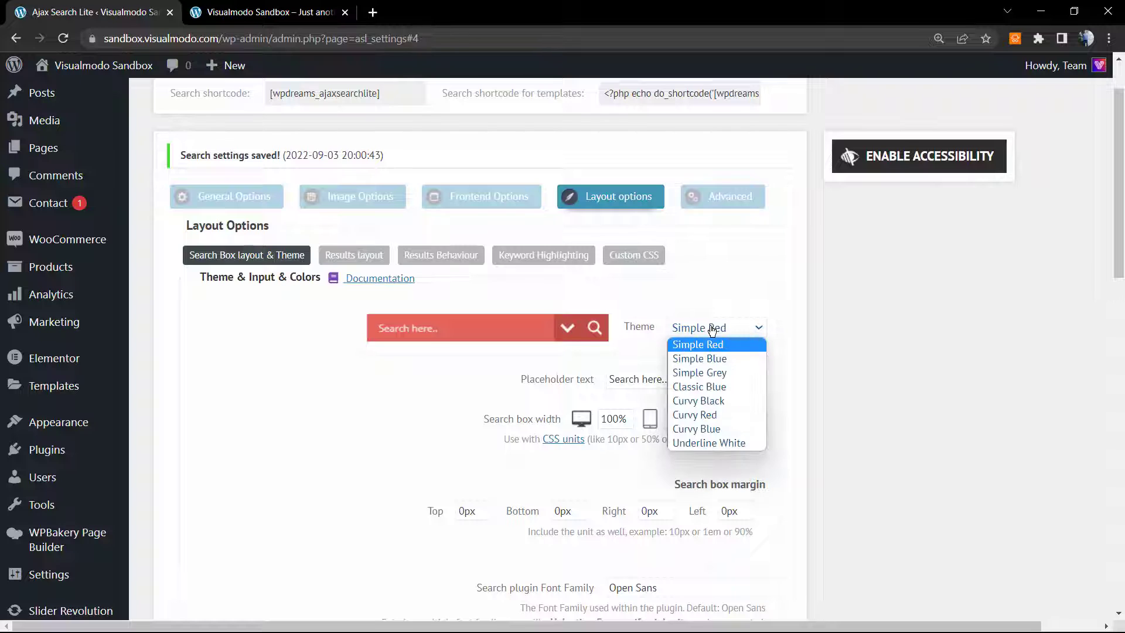
pyautogui.click(703, 401)
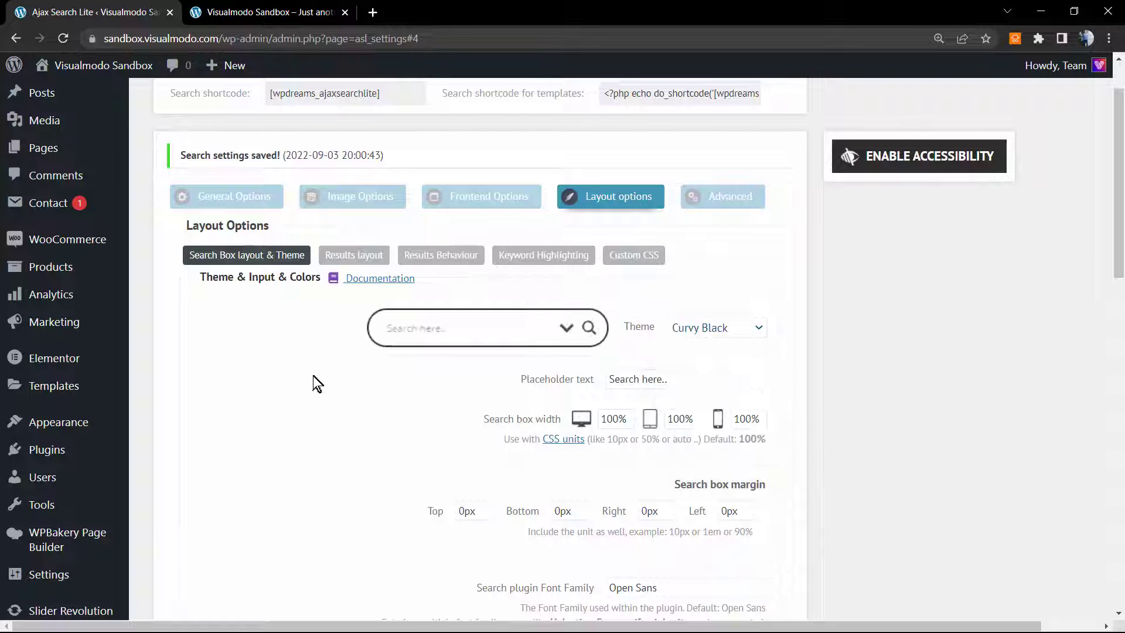
pyautogui.scroll(-1, 396, 423)
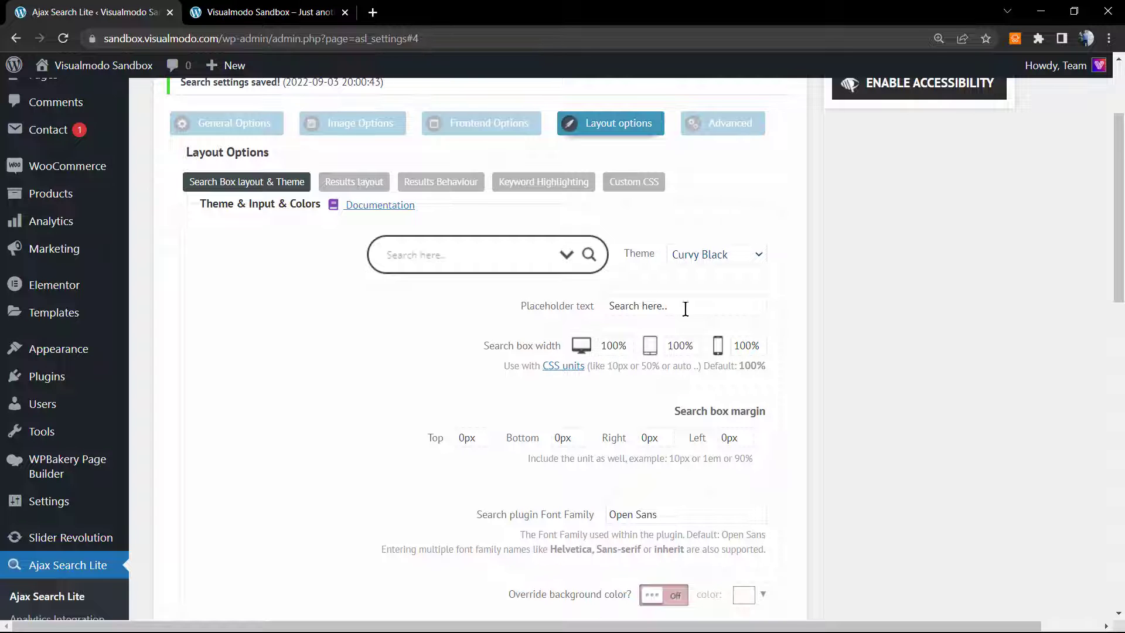
pyautogui.scroll(-3, 537, 404)
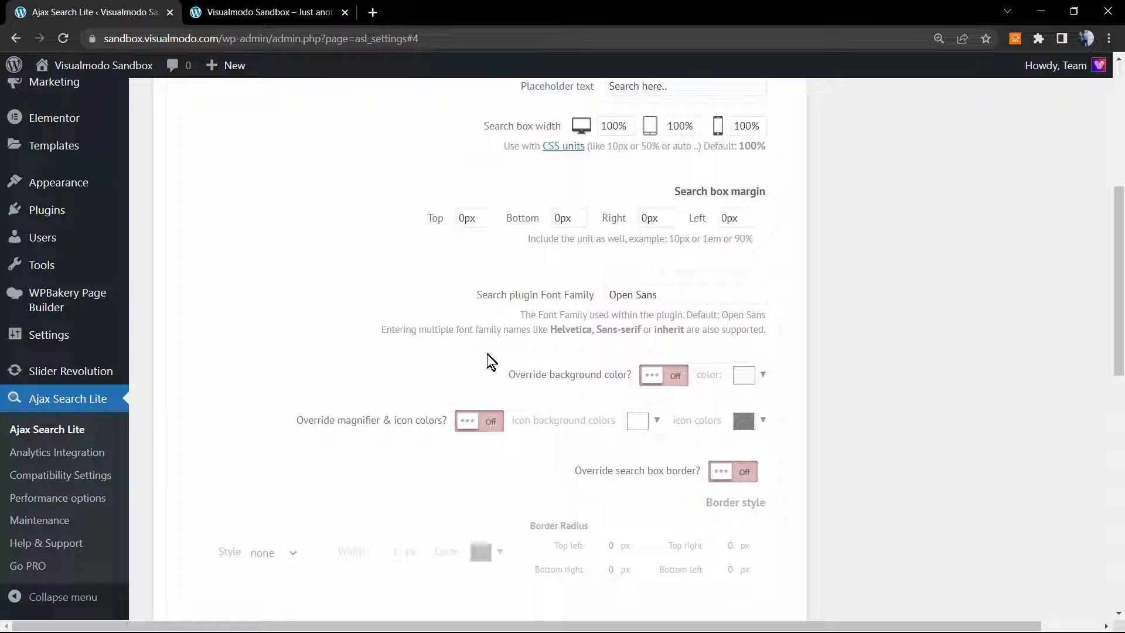
pyautogui.scroll(-4, 413, 393)
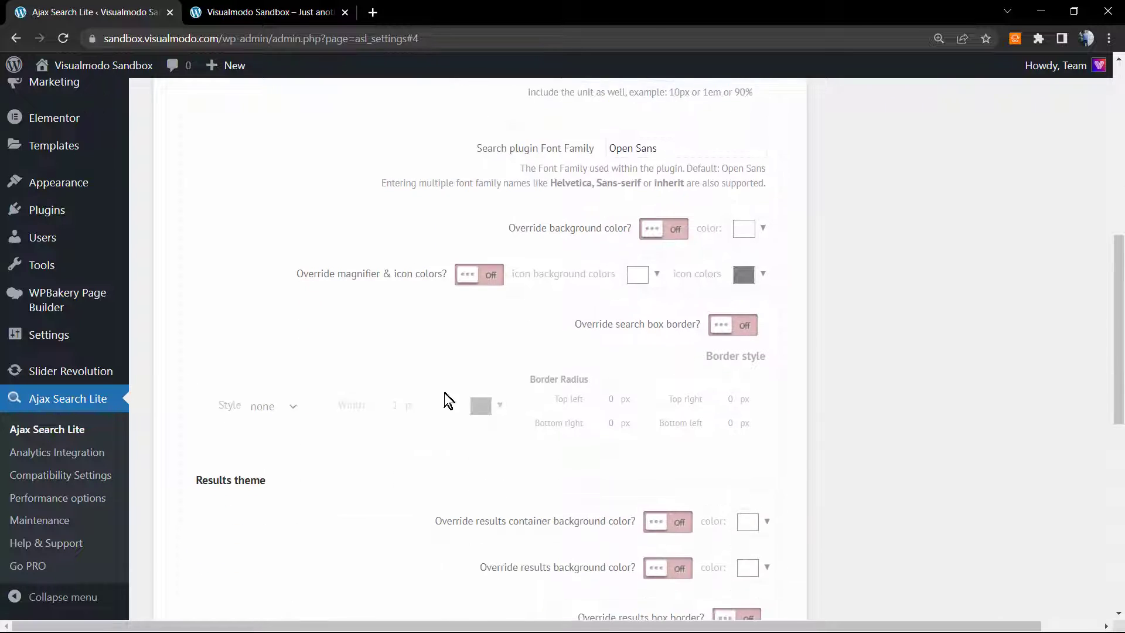
pyautogui.scroll(-5, 592, 389)
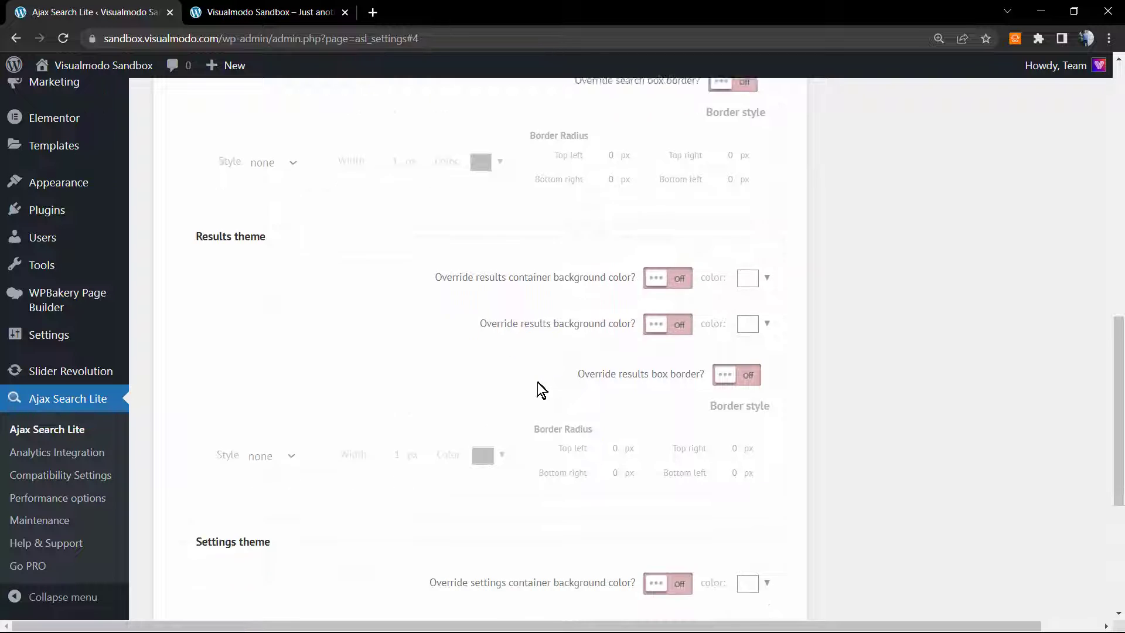
pyautogui.scroll(-2, 648, 447)
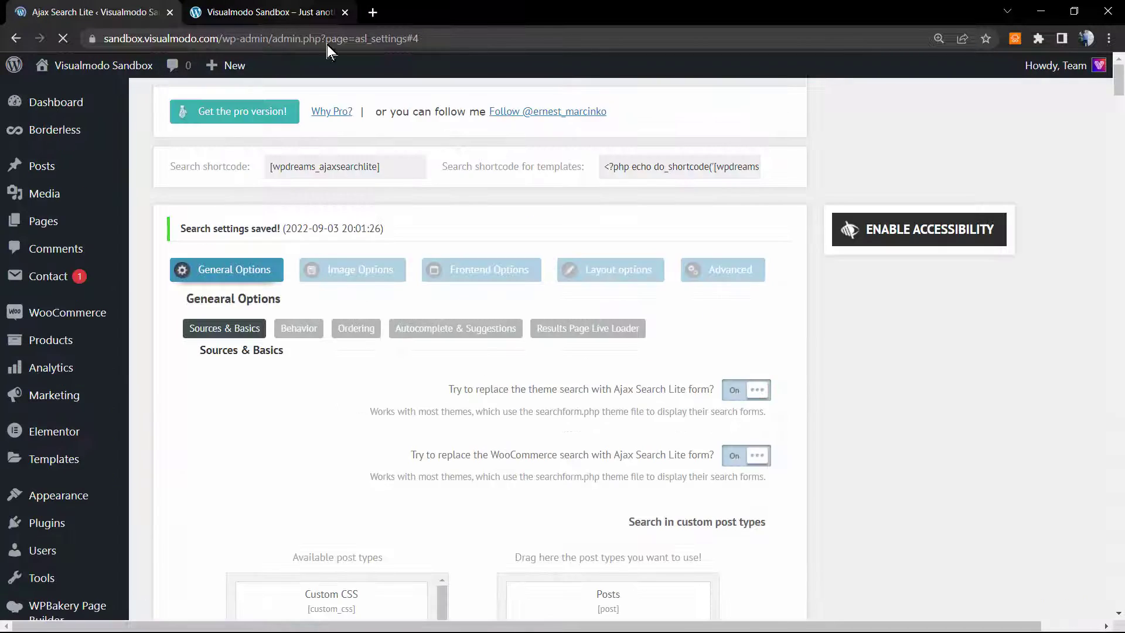
# Reload the front page and search 'page' to see live results and a 'speed' suggestion.
pyautogui.hotkey('ctrl', 'Tab')
pyautogui.press('F5')
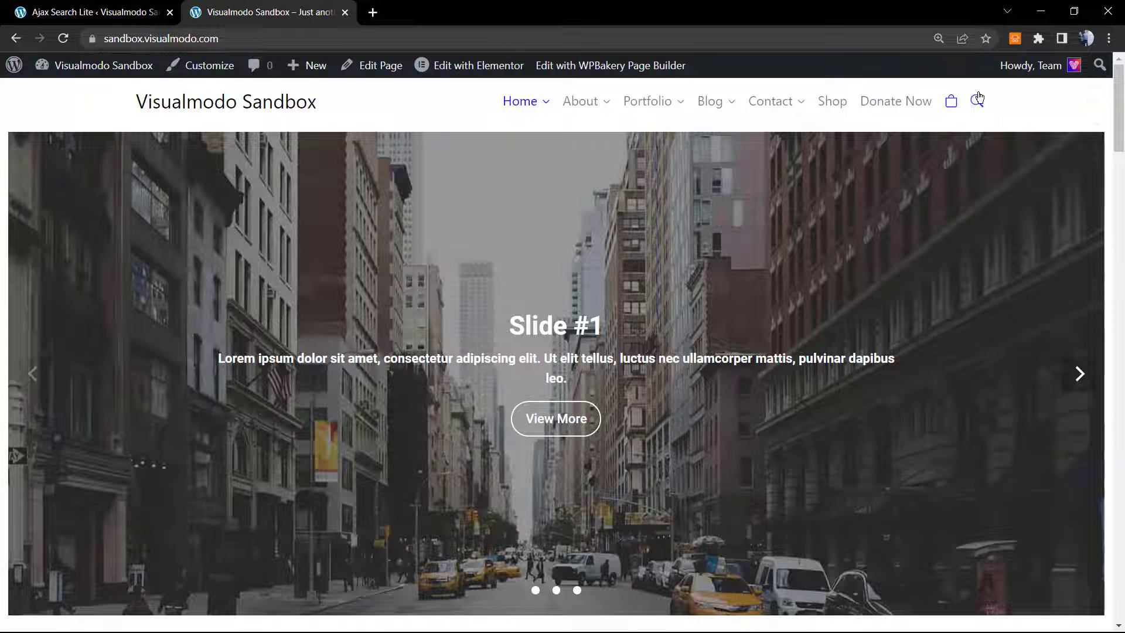
pyautogui.click(977, 100)
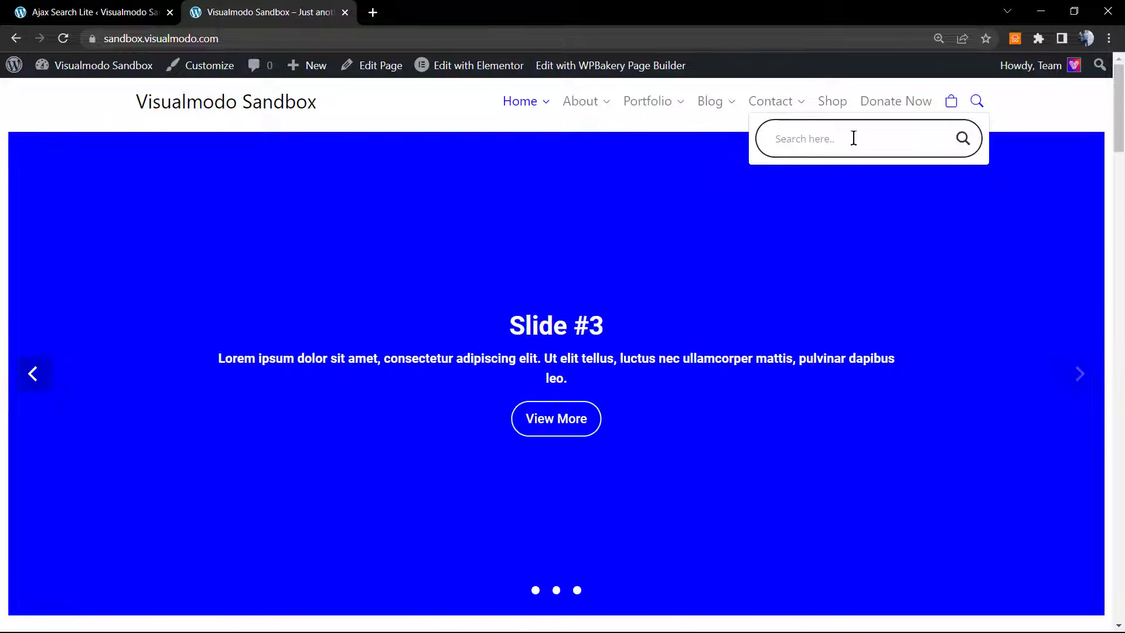
pyautogui.write('page')
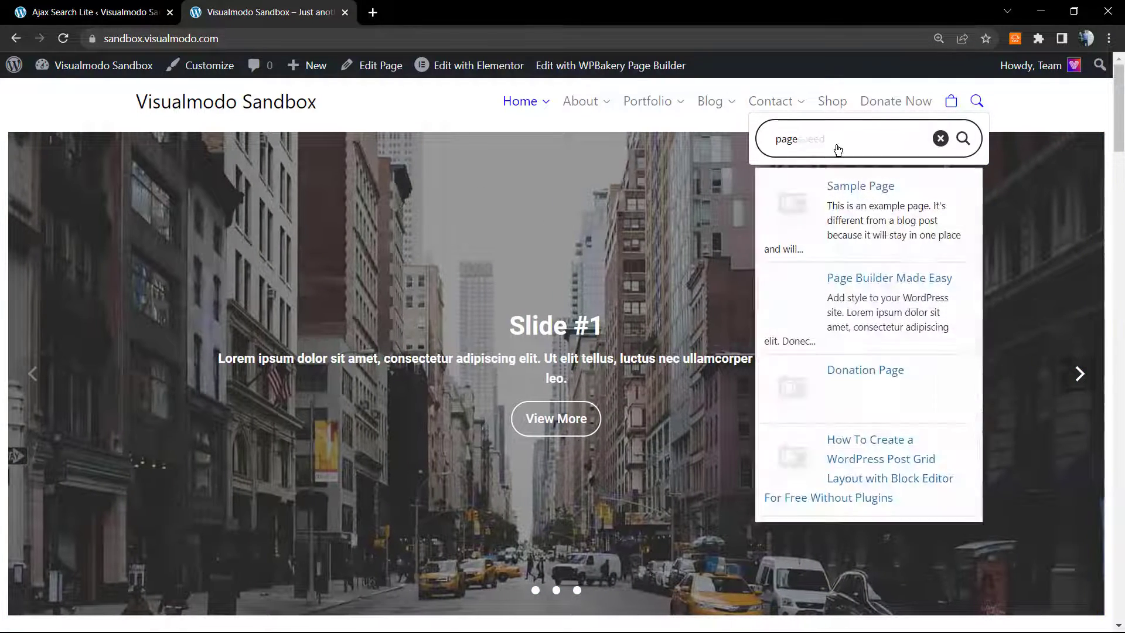
pyautogui.scroll(-10, 851, 235)
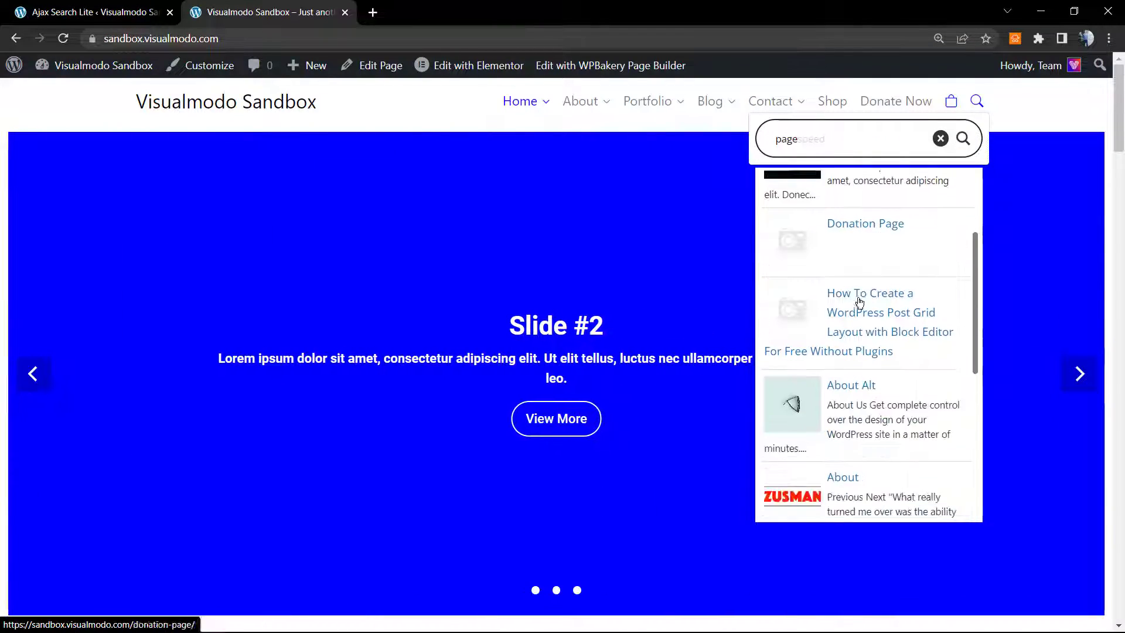
pyautogui.scroll(10, 820, 368)
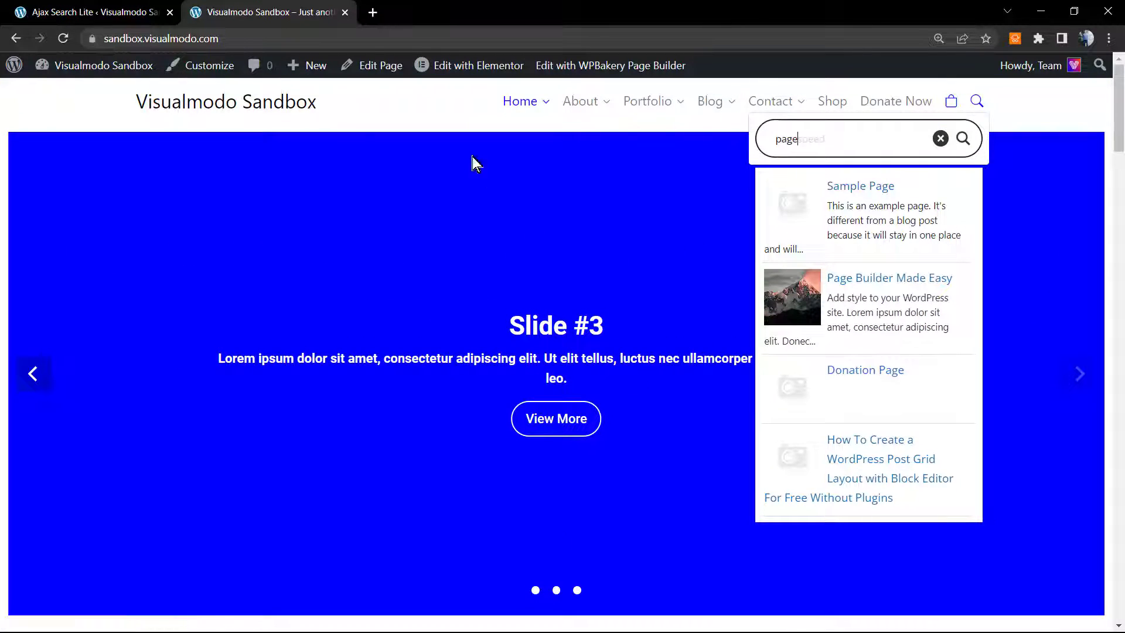
# Return to the Ajax Search Lite Results layout settings.
pyautogui.click(117, 11)
pyautogui.scroll(-1, 387, 433)
pyautogui.scroll(1, 386, 426)
# Under Results layout > Results Behaviour > Keyword Highlighting, switch keyword highlighting On.
pyautogui.click(352, 328)
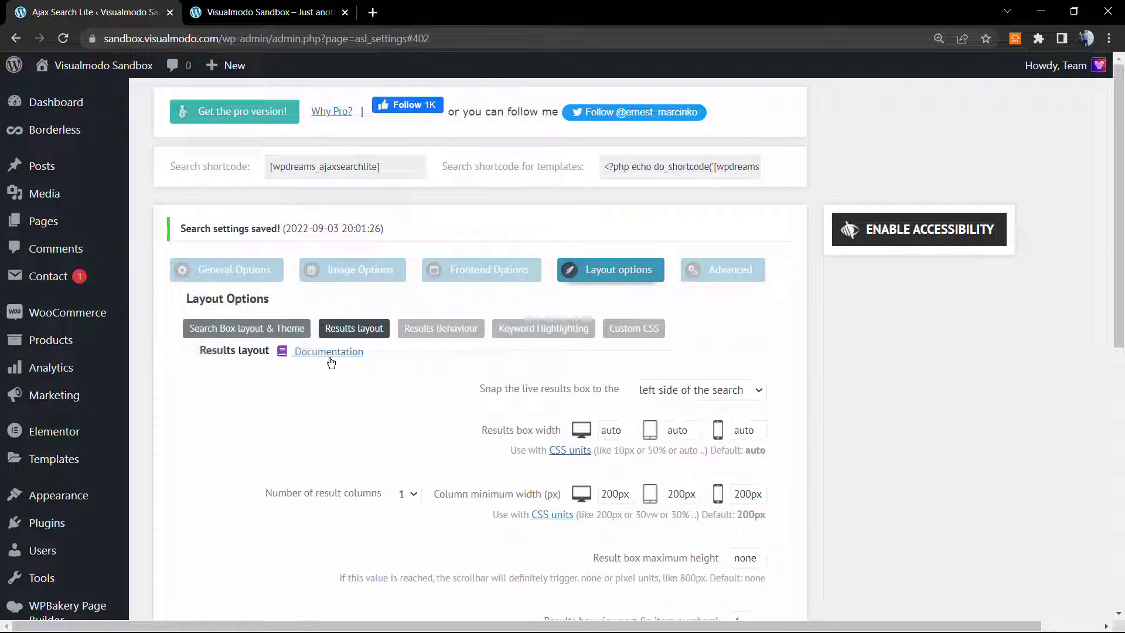
pyautogui.scroll(-4, 355, 394)
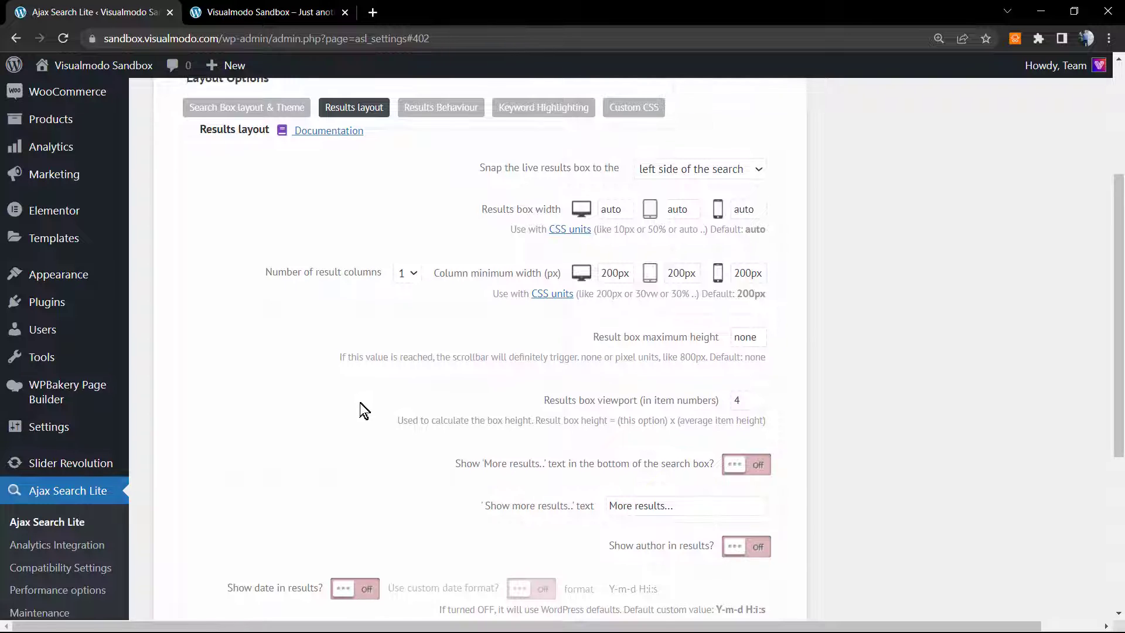
pyautogui.scroll(-2, 354, 404)
pyautogui.scroll(6, 336, 384)
pyautogui.click(420, 329)
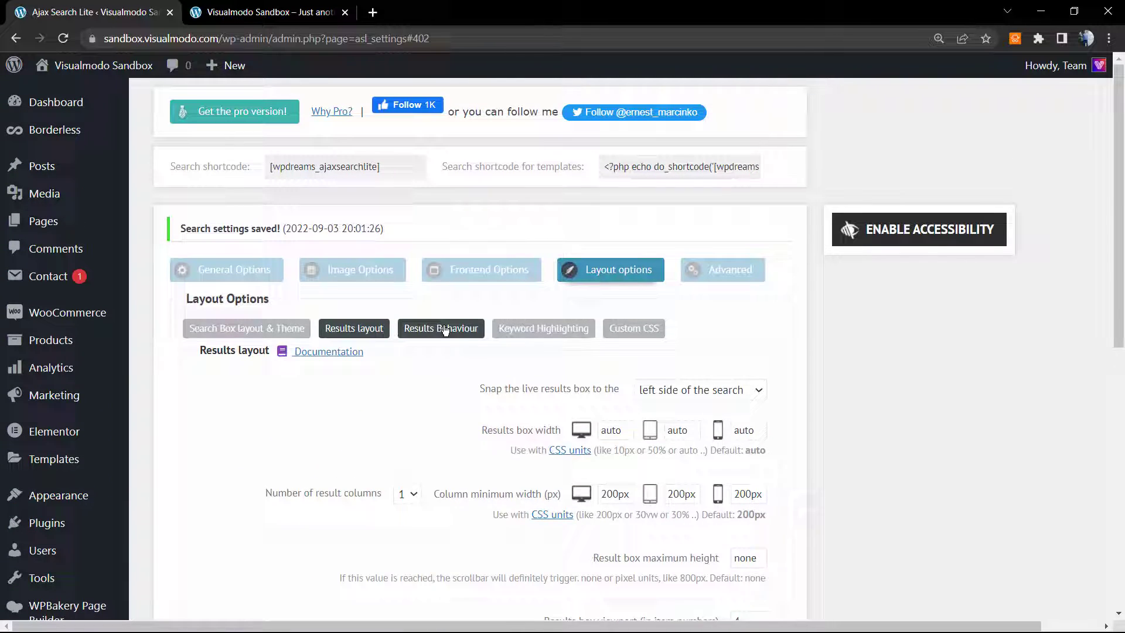
pyautogui.click(499, 337)
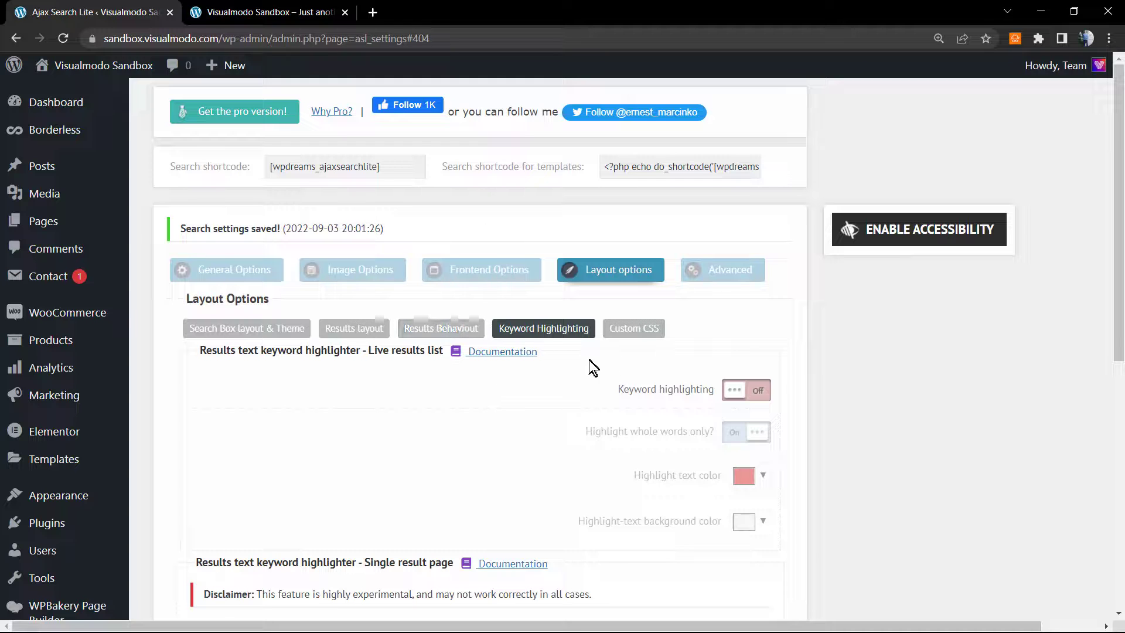
pyautogui.click(735, 391)
pyautogui.scroll(-1, 572, 416)
pyautogui.scroll(1, 585, 351)
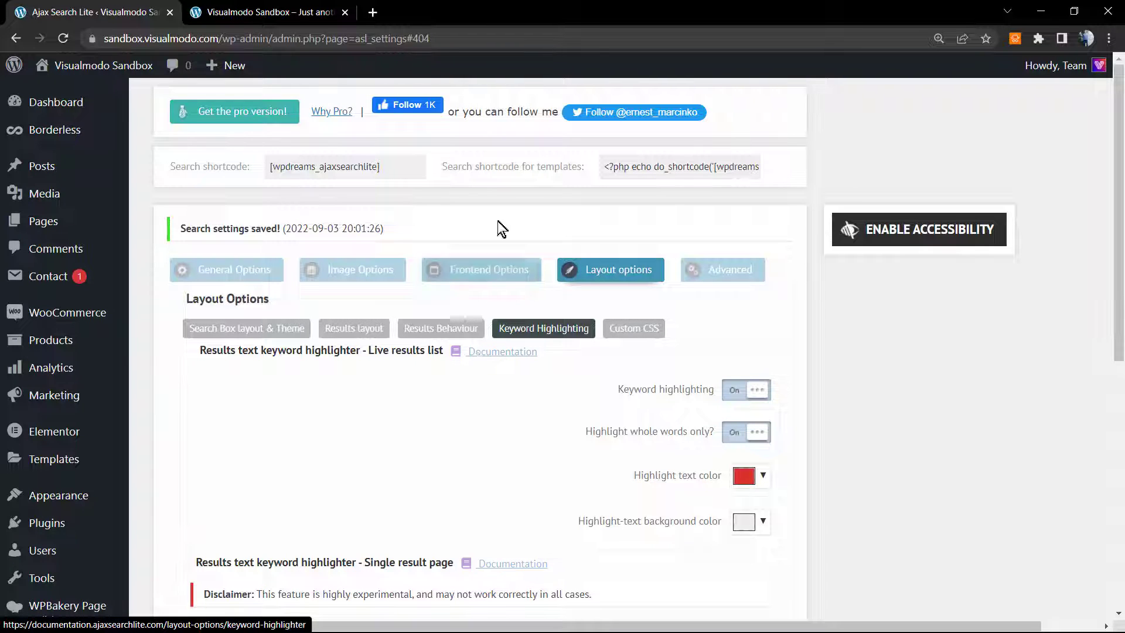
# Check the front-page results, then confirm the highlight text colour stays red.
pyautogui.click(317, 10)
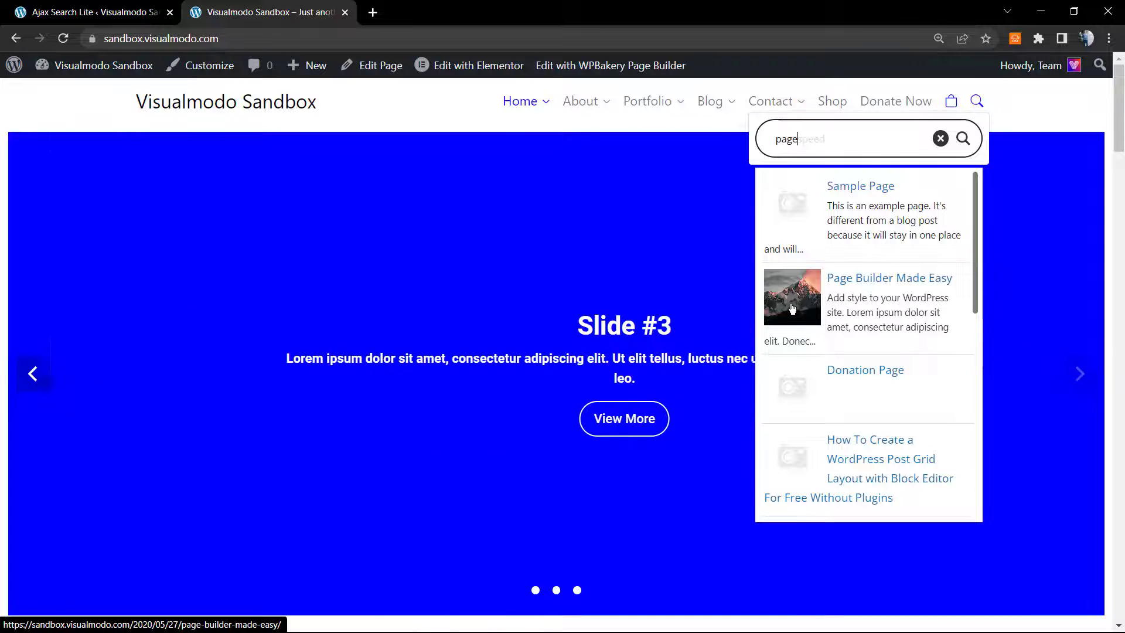
pyautogui.click(94, 12)
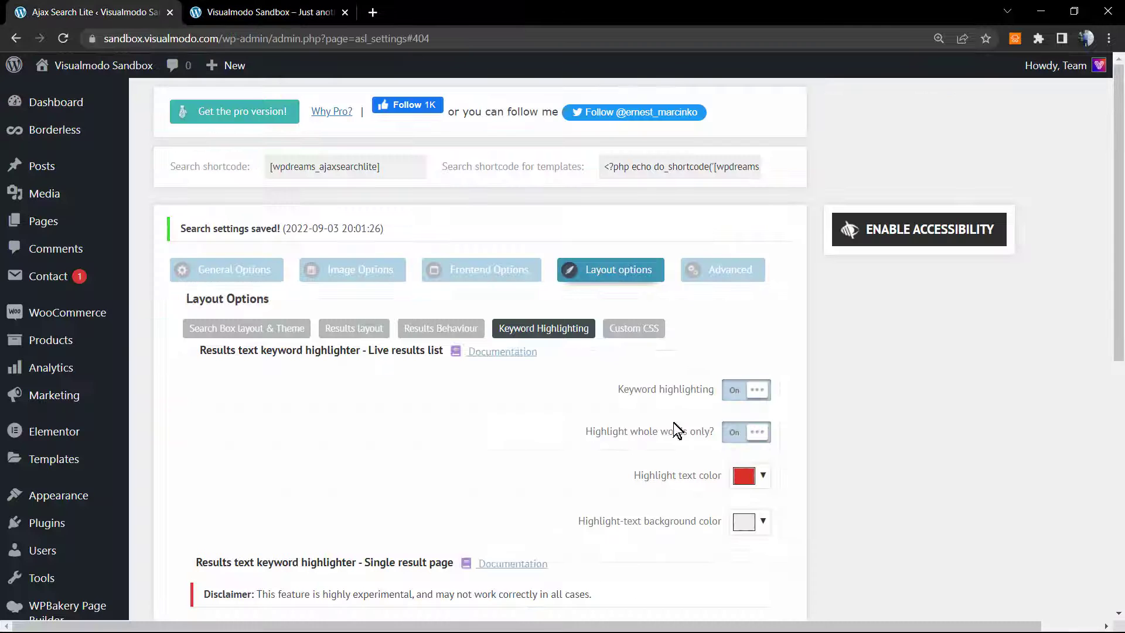
pyautogui.click(744, 475)
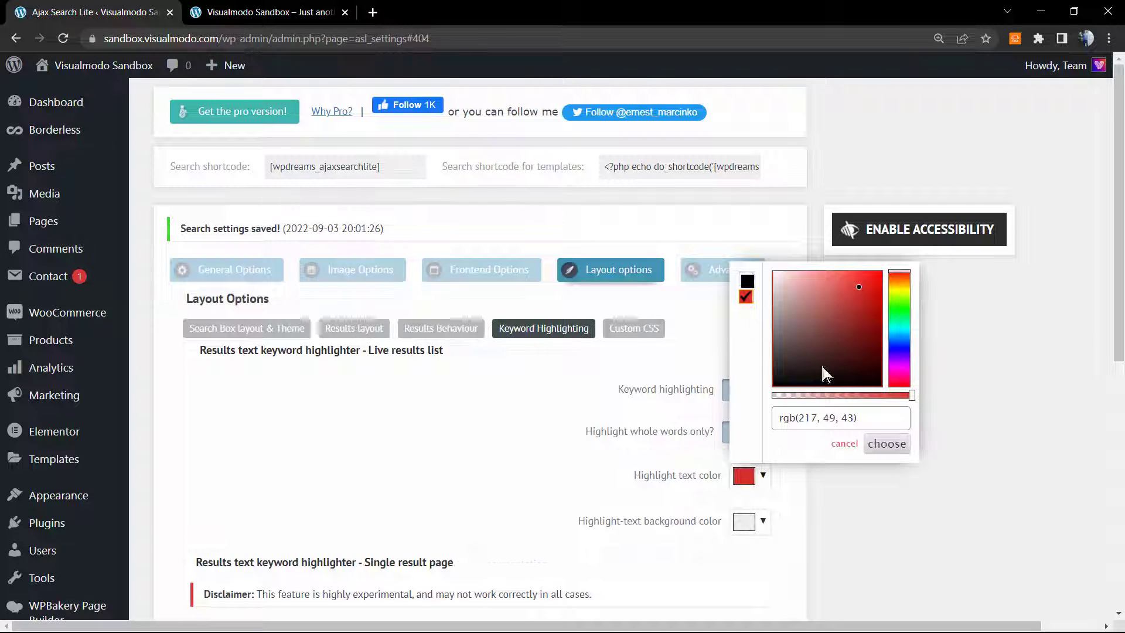
pyautogui.click(554, 439)
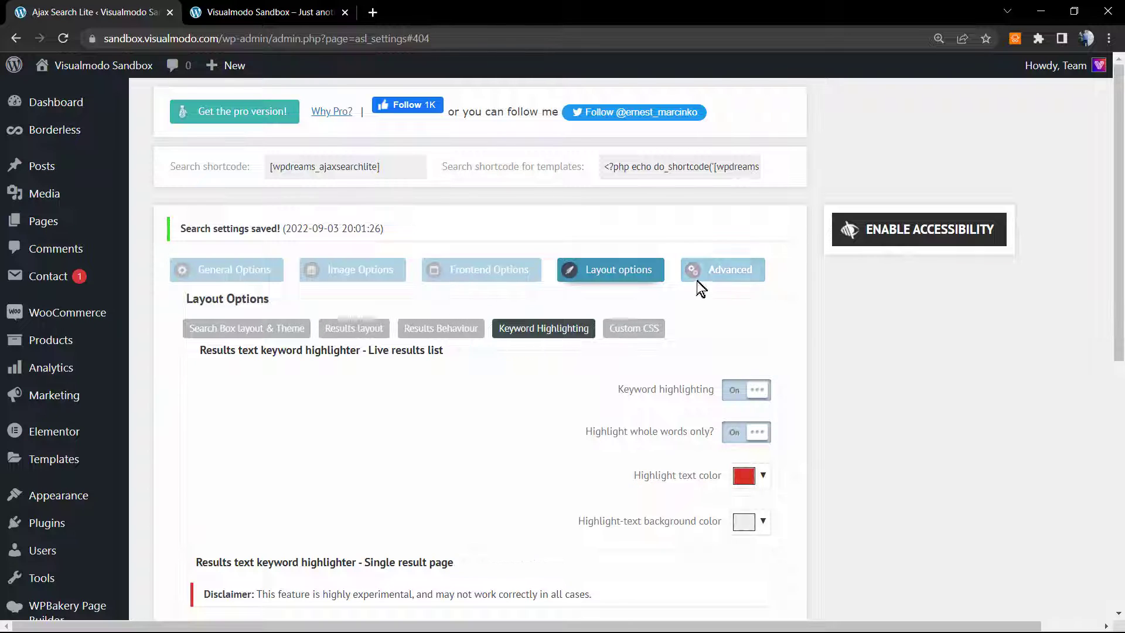
# Scroll through the Frontend Options post type and category selectors, then go to Analytics Integration.
pyautogui.click(486, 269)
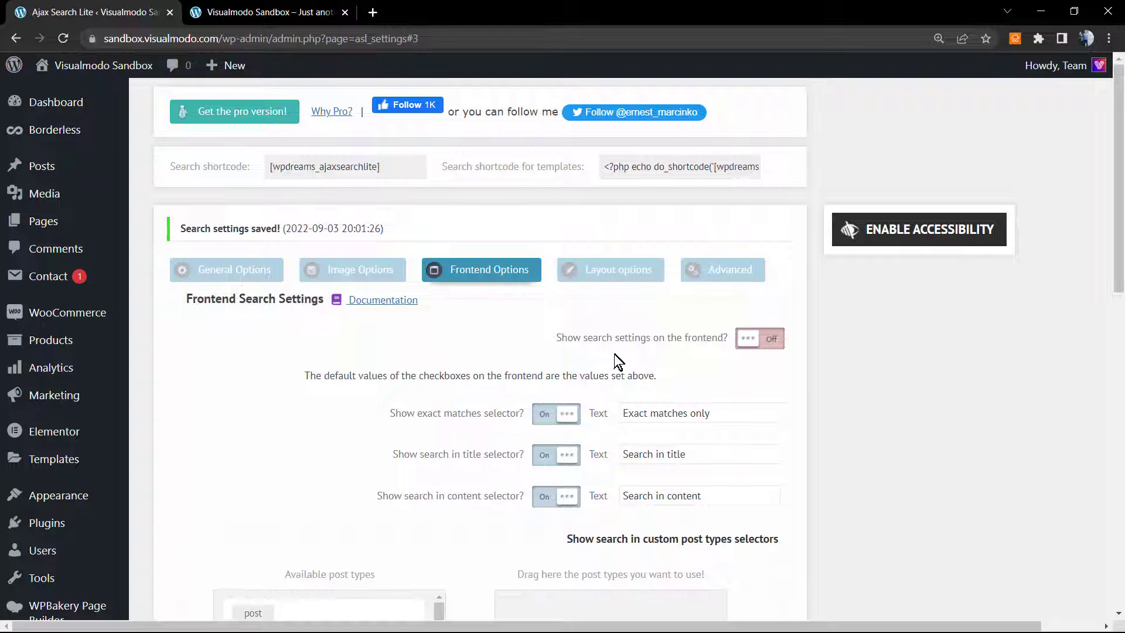
pyautogui.scroll(-4, 616, 360)
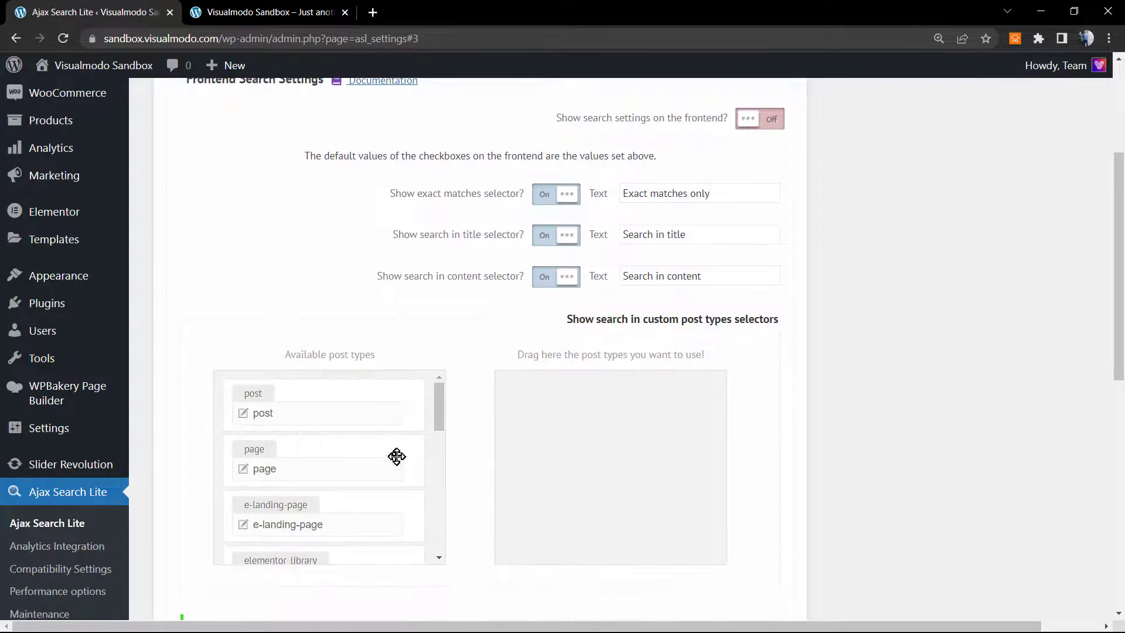
pyautogui.scroll(-1, 451, 457)
pyautogui.scroll(-5, 359, 472)
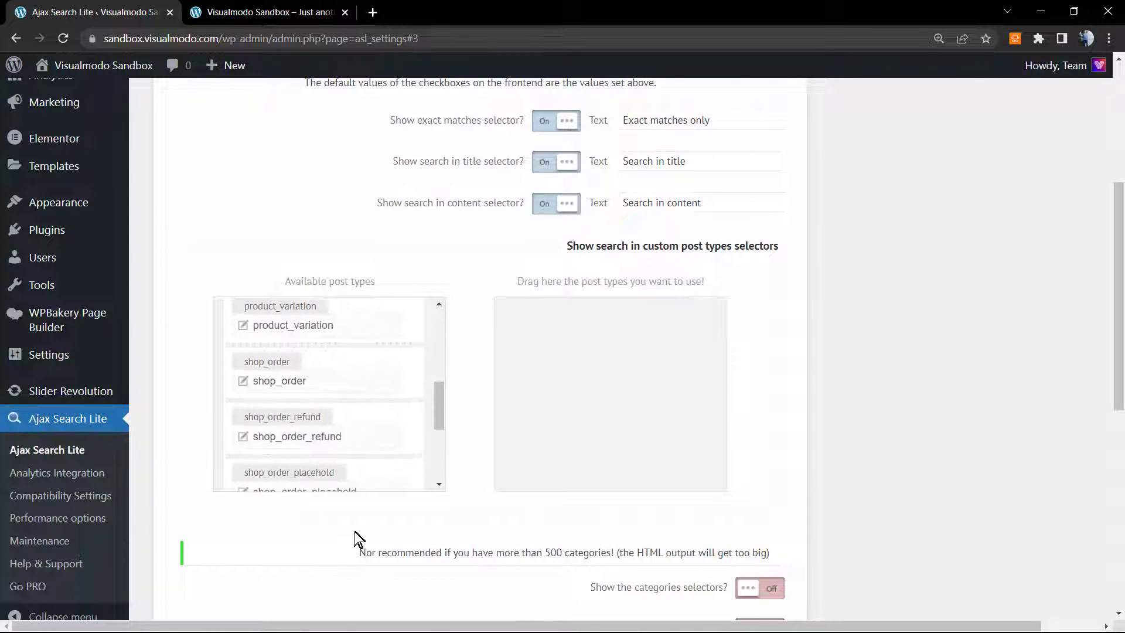
pyautogui.scroll(-2, 364, 527)
pyautogui.scroll(-1, 369, 514)
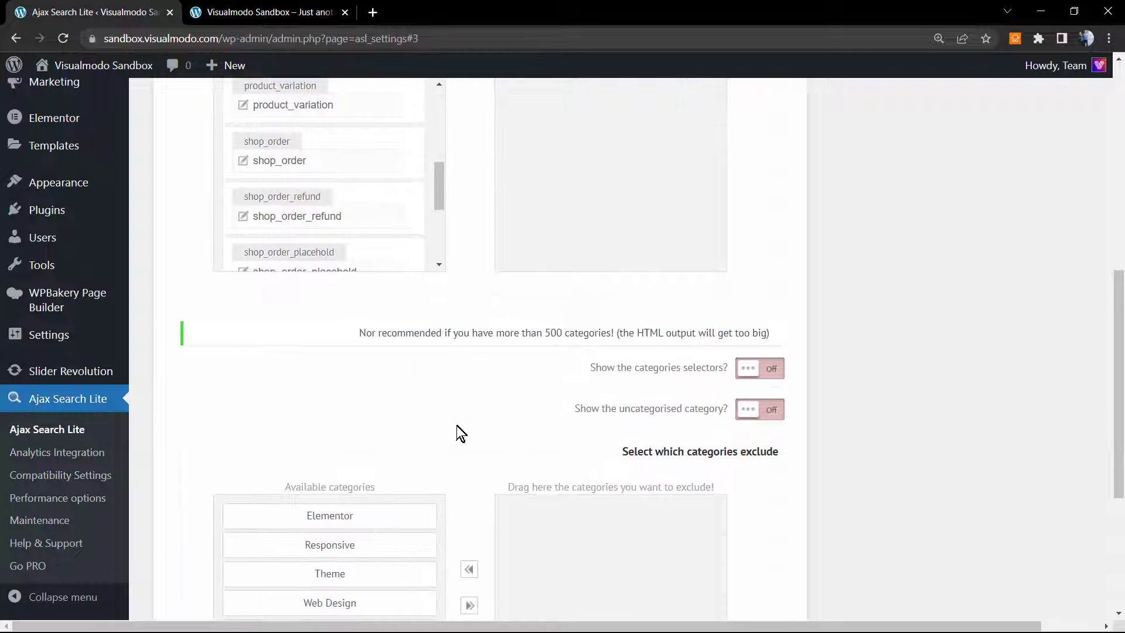
pyautogui.scroll(-2, 451, 425)
pyautogui.scroll(9, 448, 425)
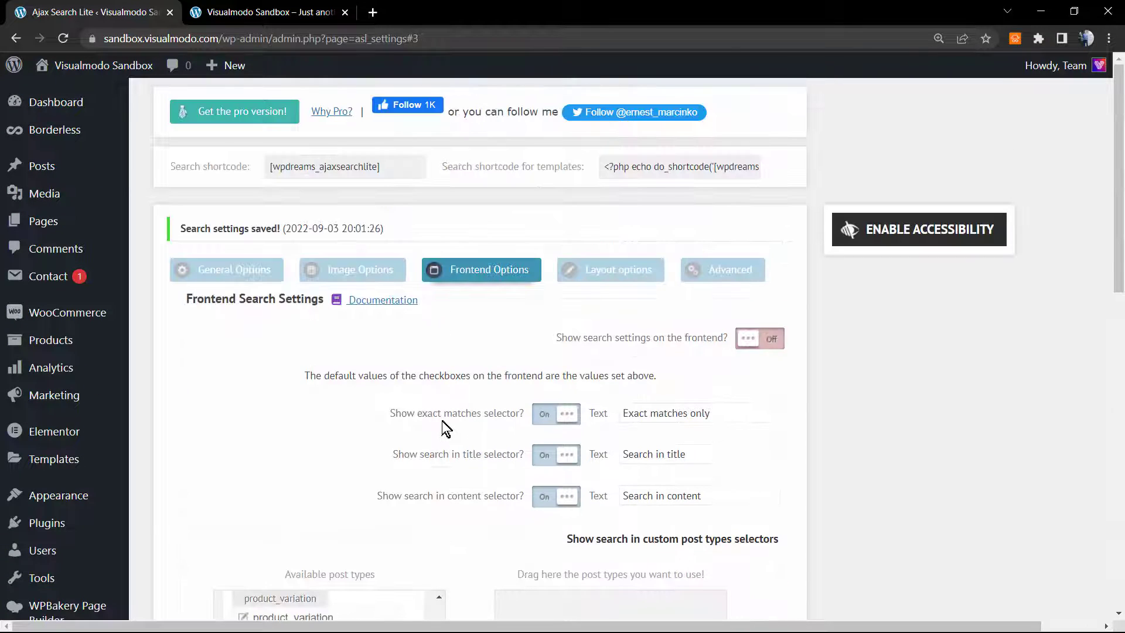
pyautogui.scroll(-2, 291, 328)
pyautogui.scroll(2, 281, 336)
pyautogui.scroll(-2, 281, 336)
pyautogui.scroll(-2, 11, 434)
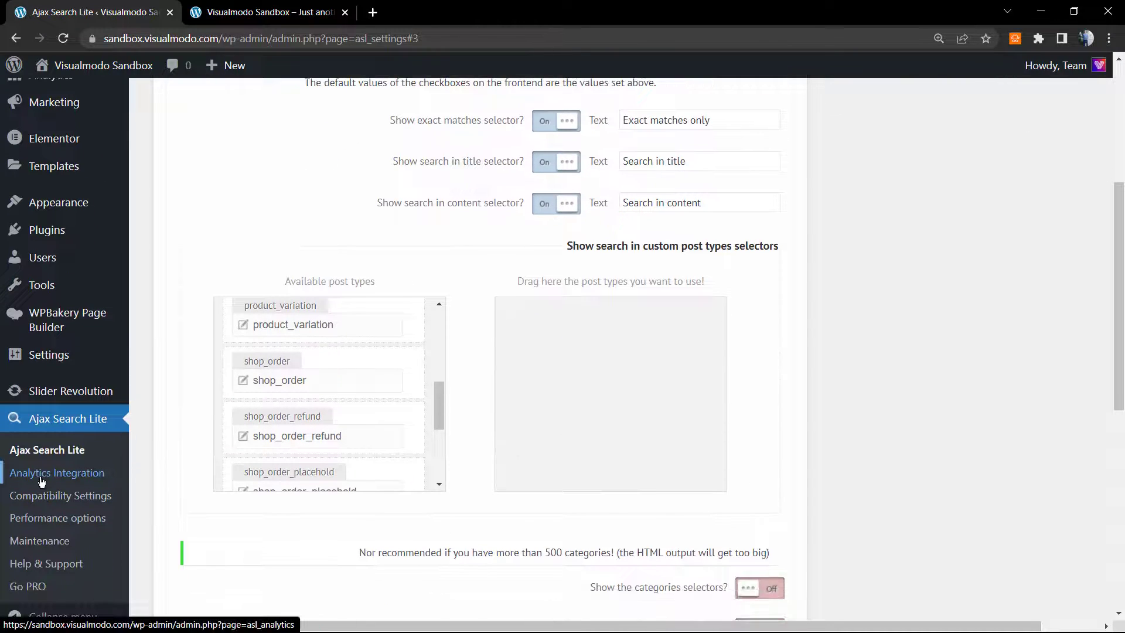
pyautogui.click(72, 482)
# Try Event Tracking and Tracking as pageview (legacy), then set Google Analytics integration to Disabled.
pyautogui.scroll(8, 327, 354)
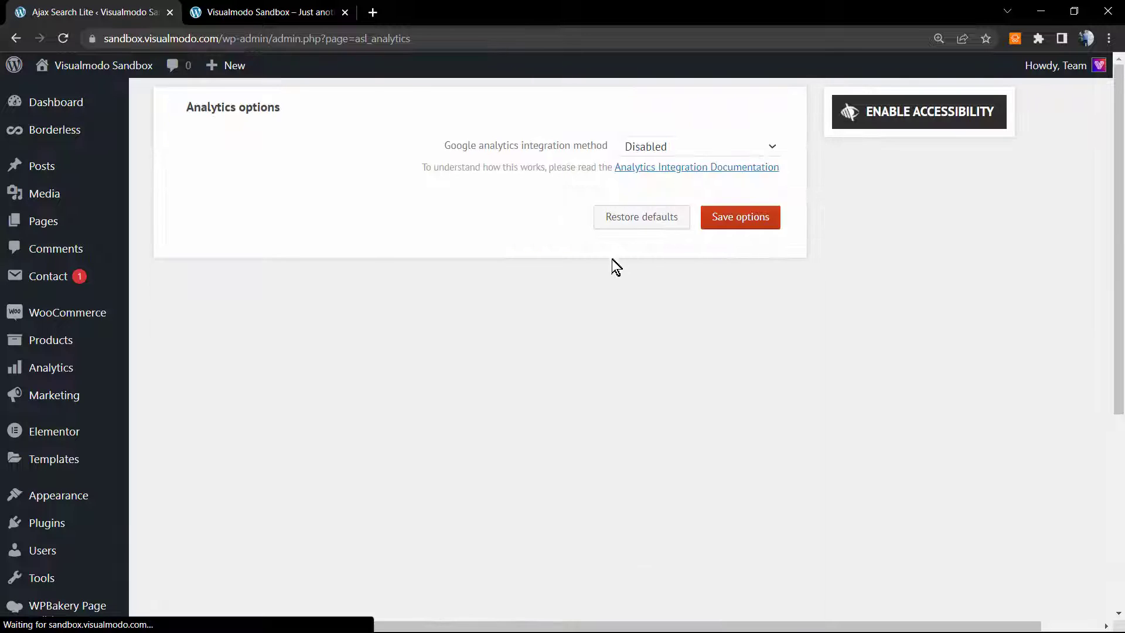
pyautogui.click(679, 151)
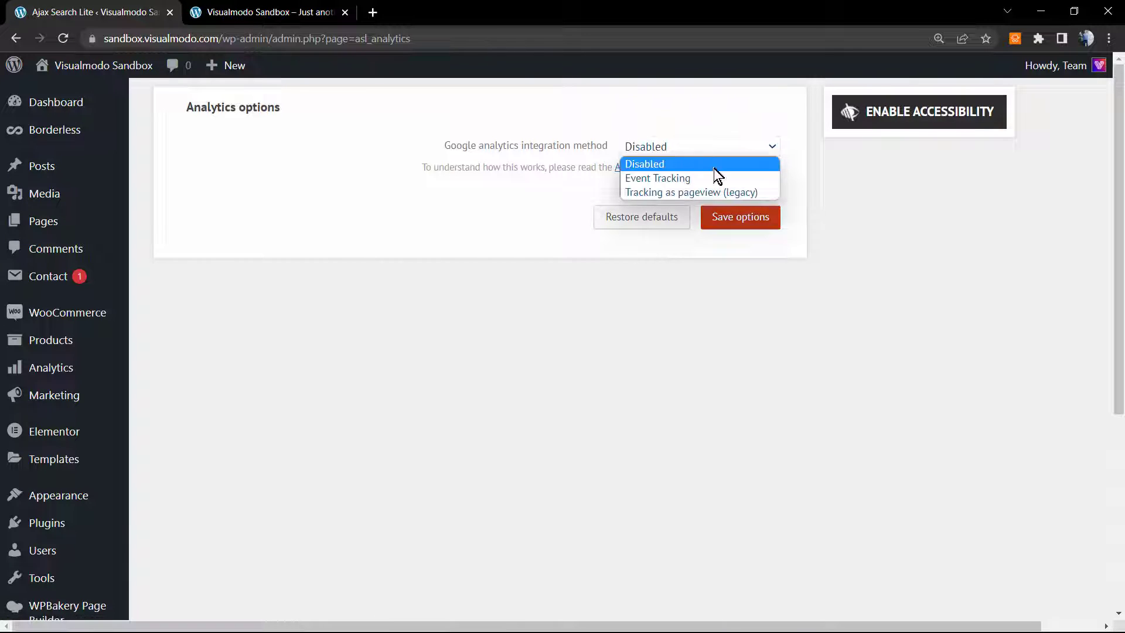
pyautogui.click(715, 179)
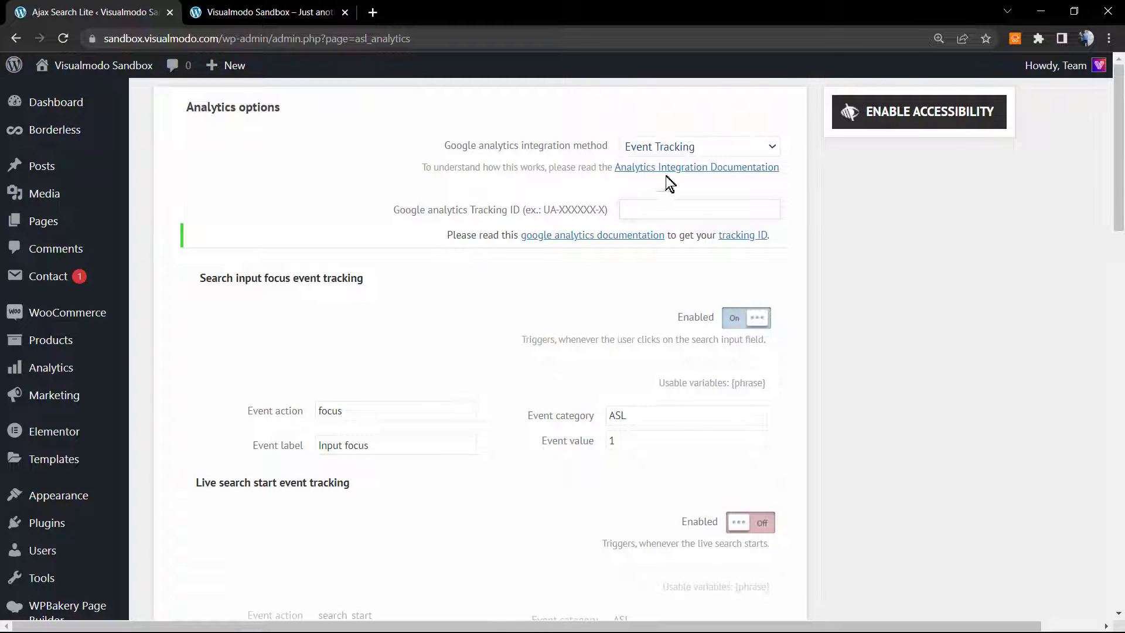
pyautogui.click(678, 148)
pyautogui.click(676, 193)
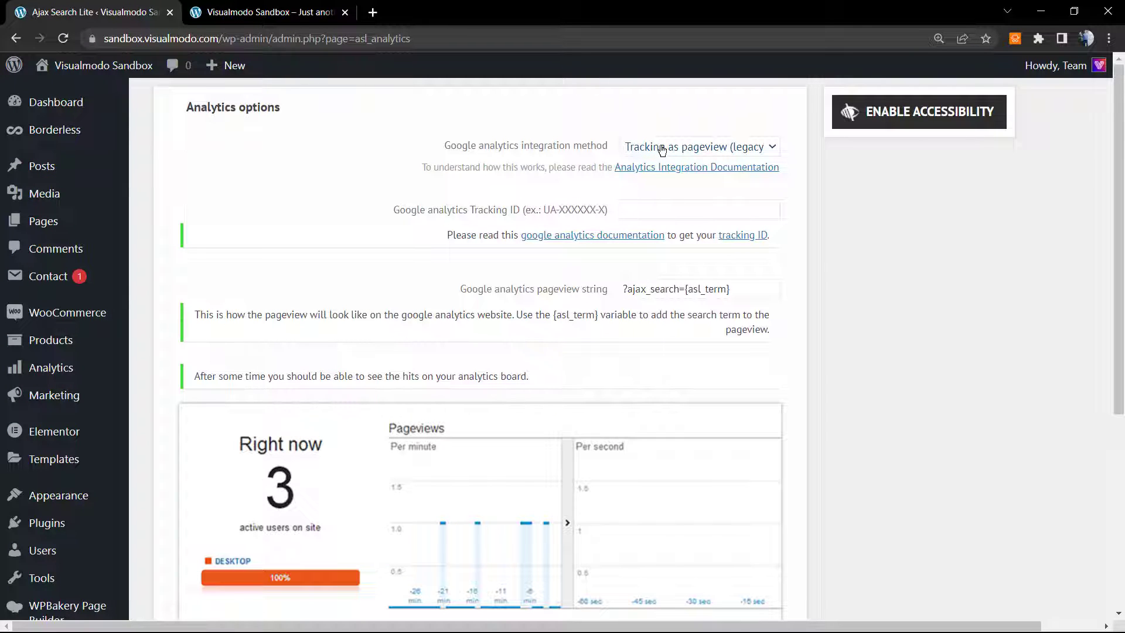
pyautogui.click(662, 150)
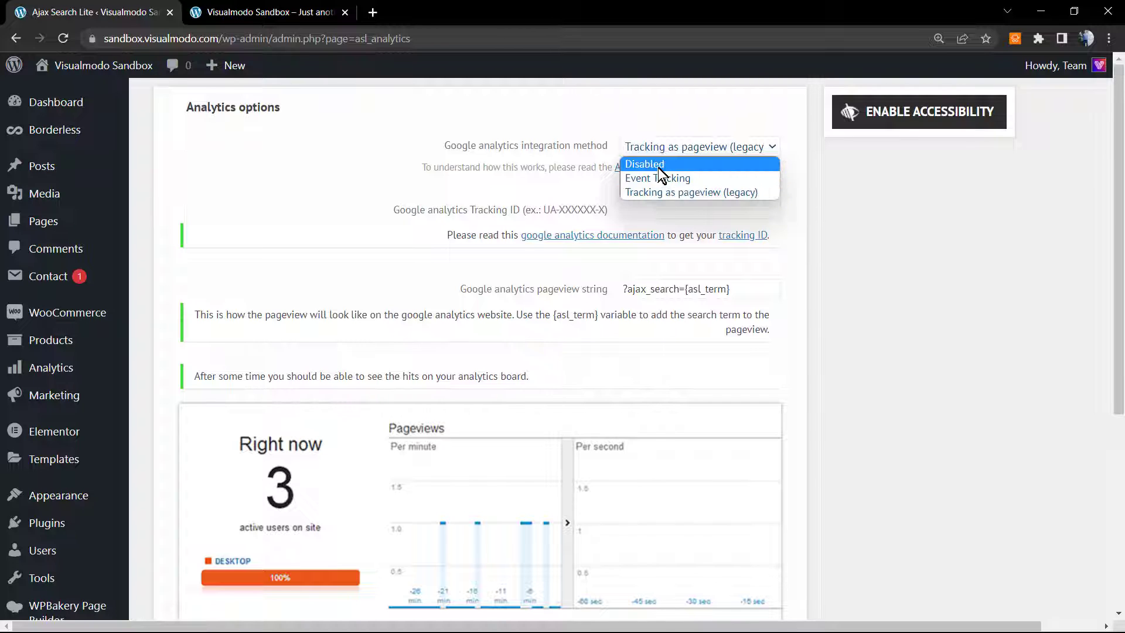
pyautogui.click(661, 164)
pyautogui.scroll(-5, 126, 472)
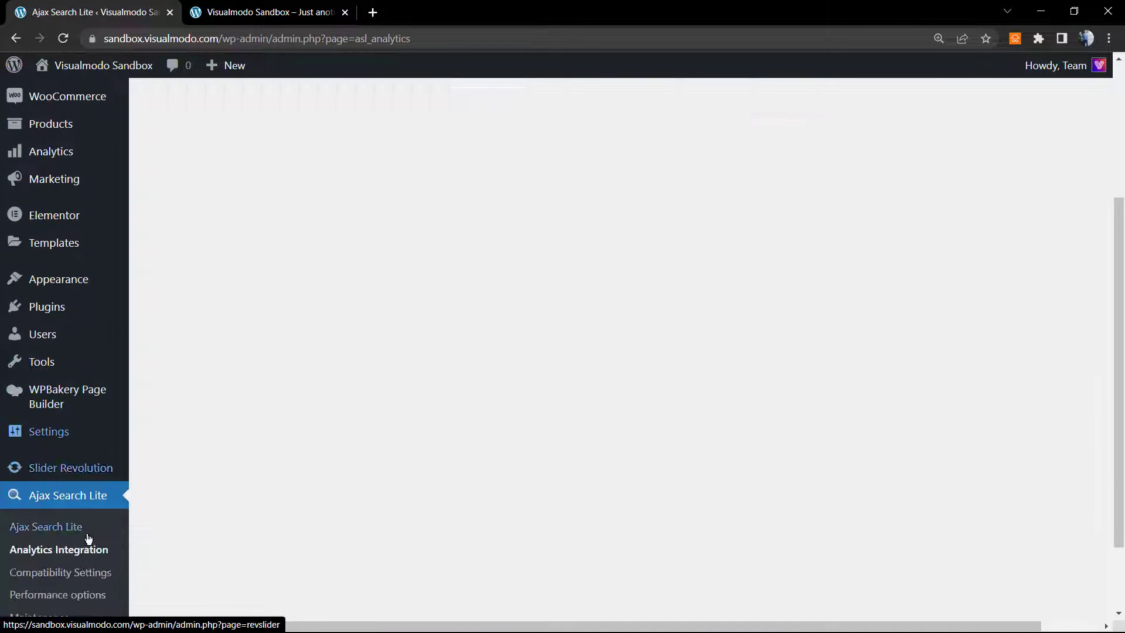
# Open Compatibility Settings and look through the Query and CSS & JS compatibility options.
pyautogui.click(47, 504)
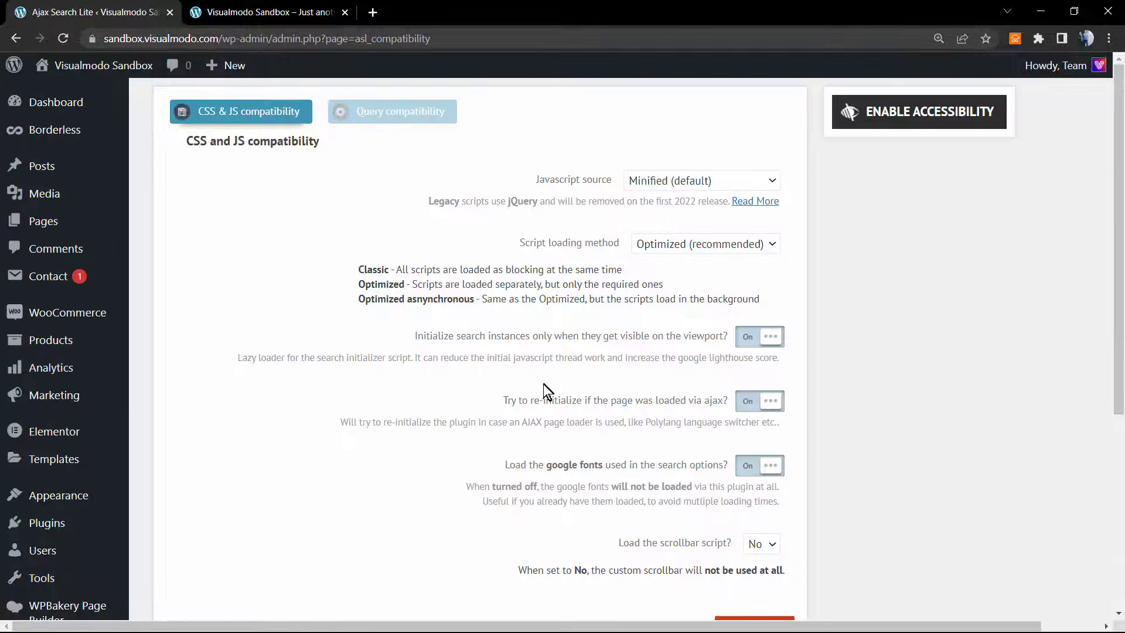
pyautogui.scroll(-3, 595, 346)
pyautogui.scroll(3, 555, 346)
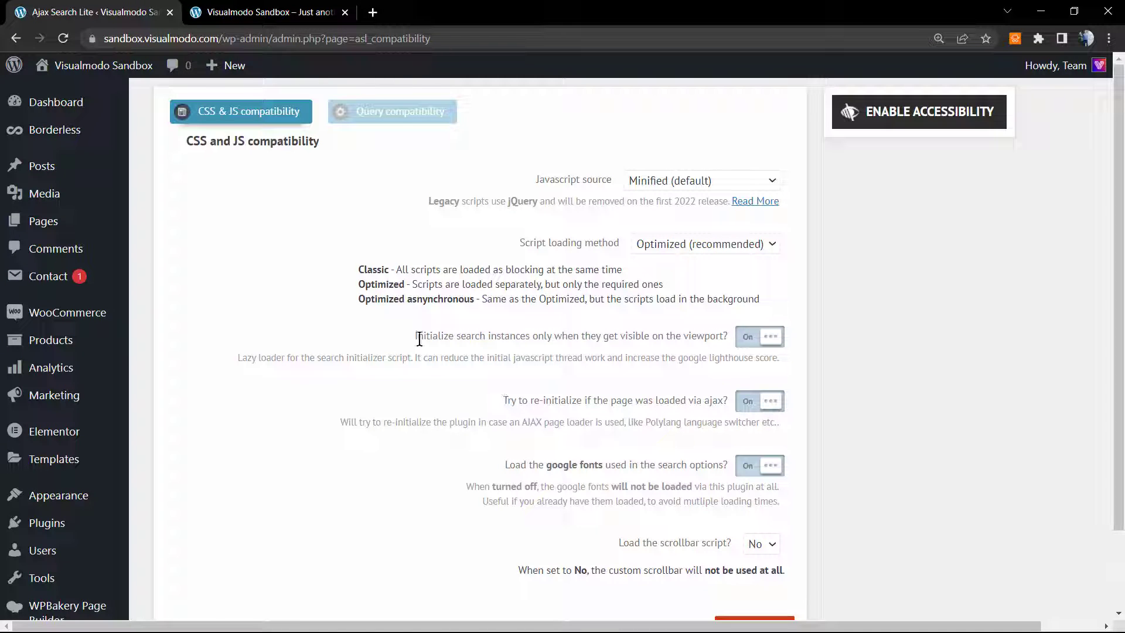
pyautogui.click(397, 114)
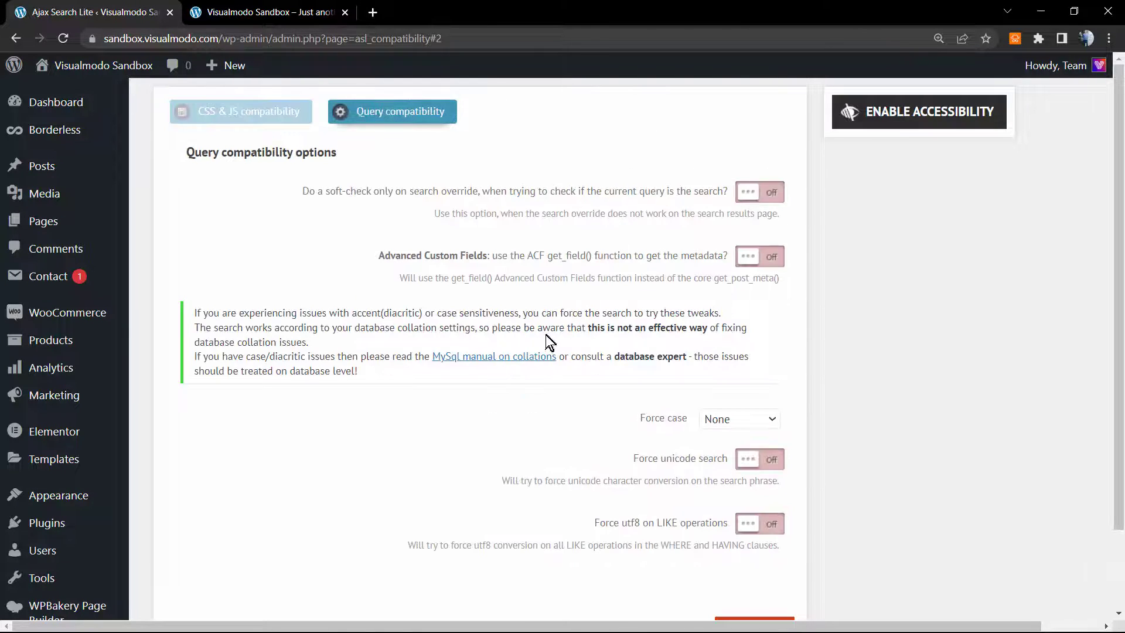
pyautogui.click(231, 101)
pyautogui.scroll(-3, 53, 340)
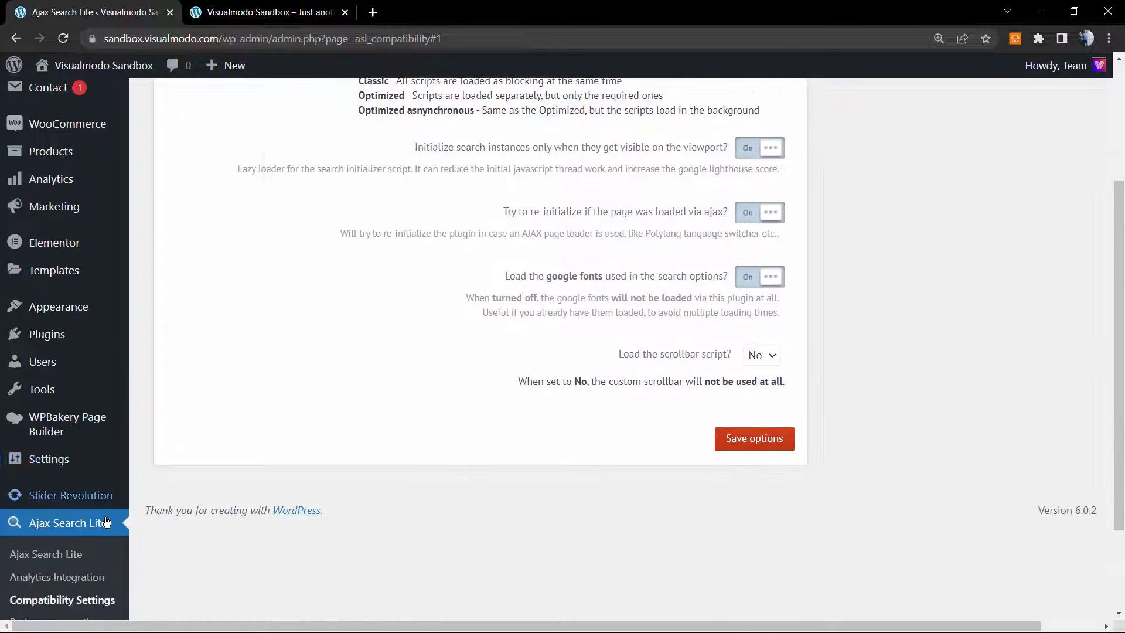
pyautogui.scroll(-2, 106, 521)
pyautogui.scroll(4, 59, 511)
# Zoom in on Performance Options to read the Crop images setting, then restore normal zoom.
pyautogui.click(55, 427)
pyautogui.scroll(1, 410, 439)
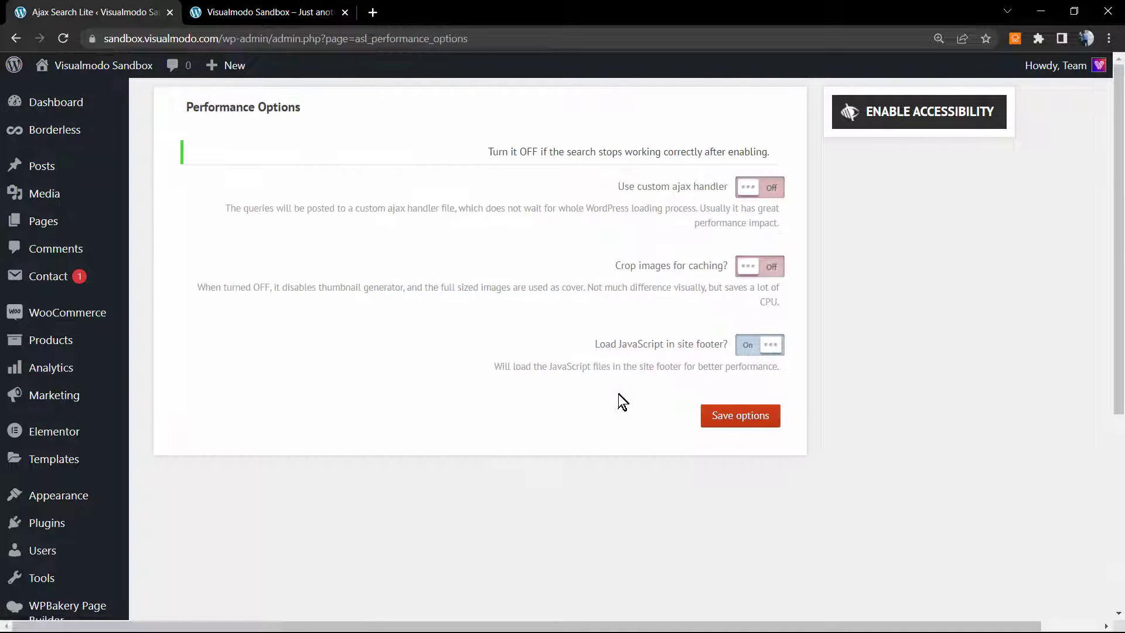
pyautogui.hotkey('ctrl', '+')
pyautogui.hotkey('ctrl', '+')
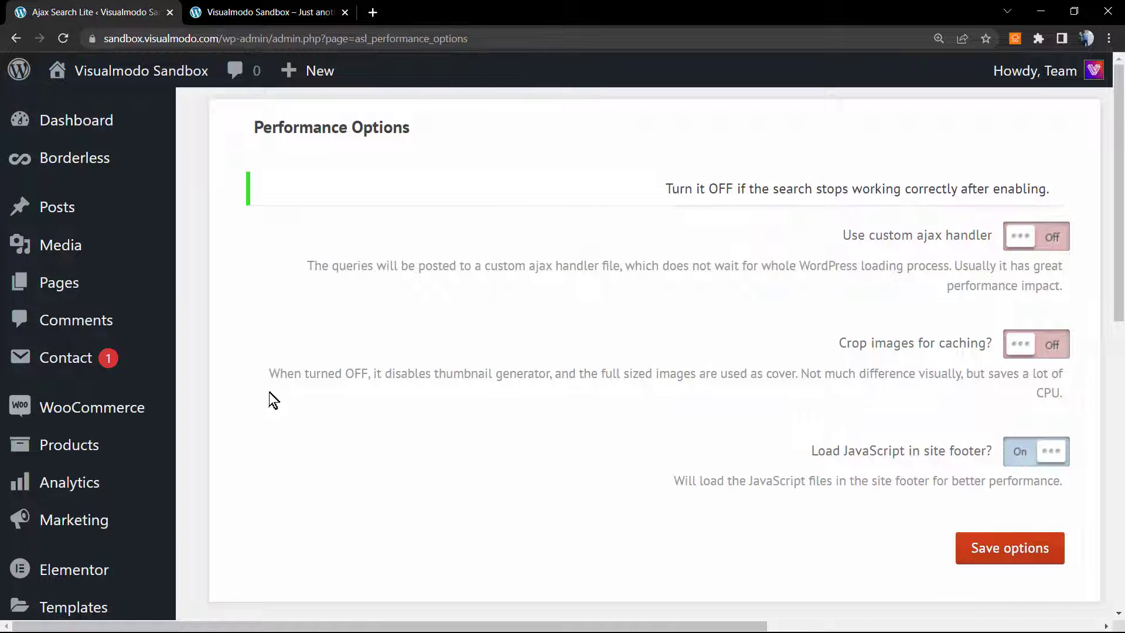
pyautogui.tripleClick(282, 379)
pyautogui.click(420, 380)
pyautogui.tripleClick(566, 375)
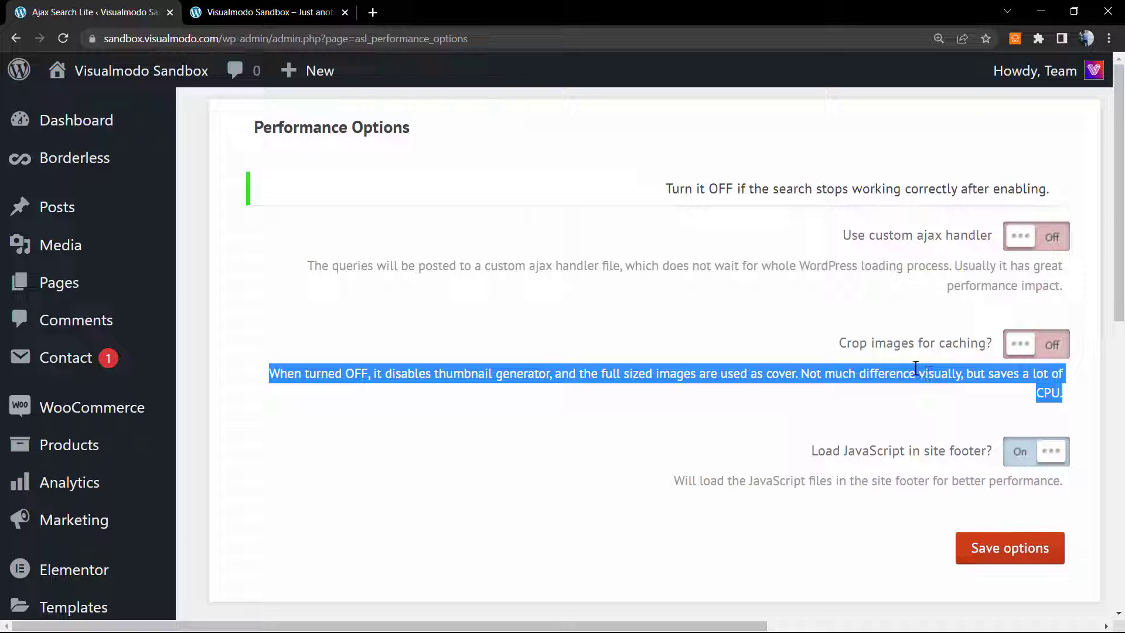
pyautogui.click(817, 366)
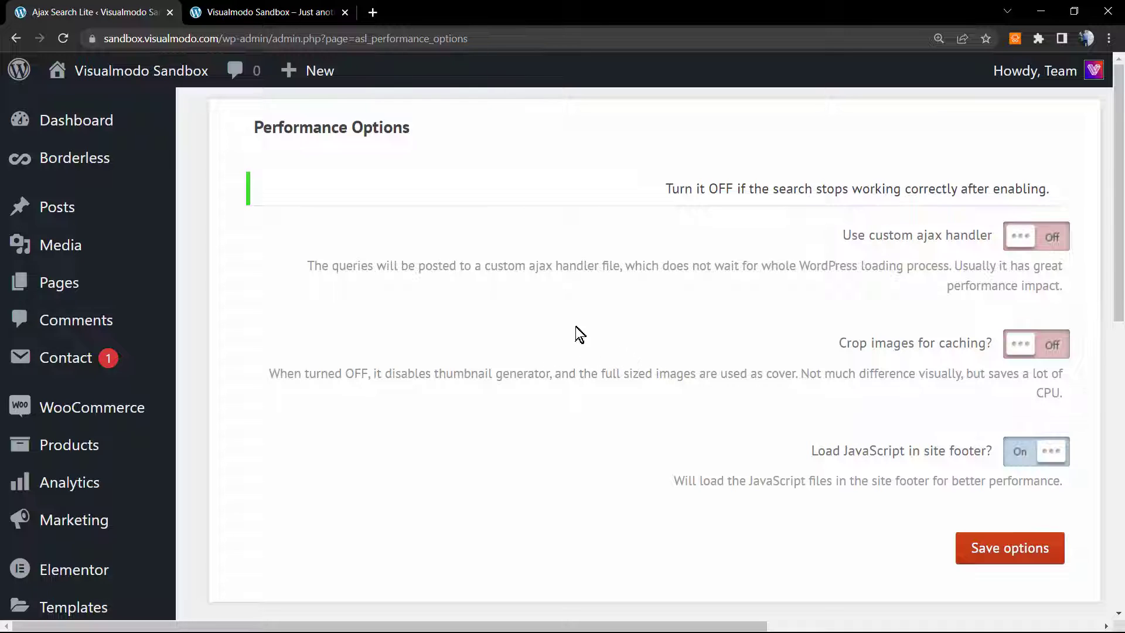
pyautogui.hotkey('ctrl', '-')
pyautogui.hotkey('ctrl', '-')
pyautogui.scroll(-10, 352, 381)
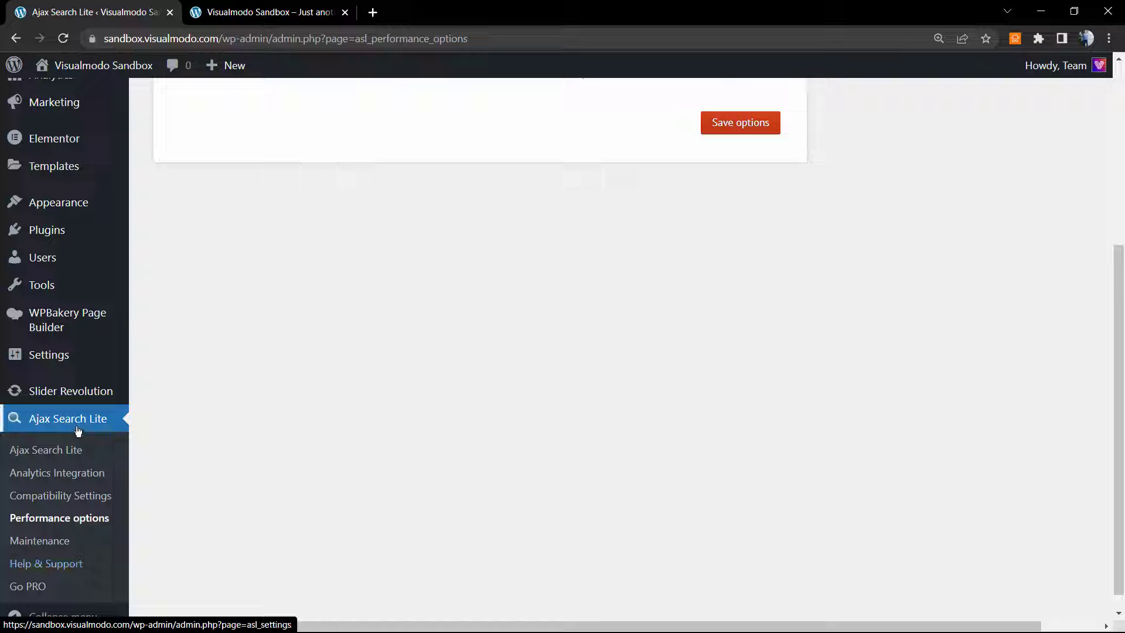
# On the Behavior tab, toggle Show exact matches only on and back off.
pyautogui.click(78, 453)
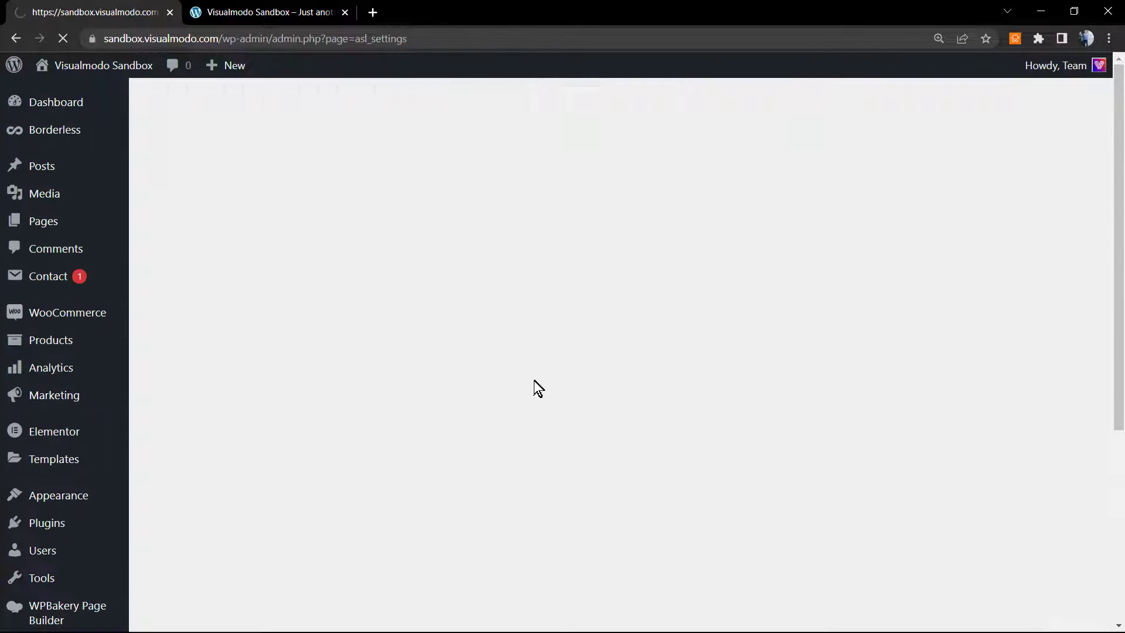
pyautogui.scroll(-5, 529, 388)
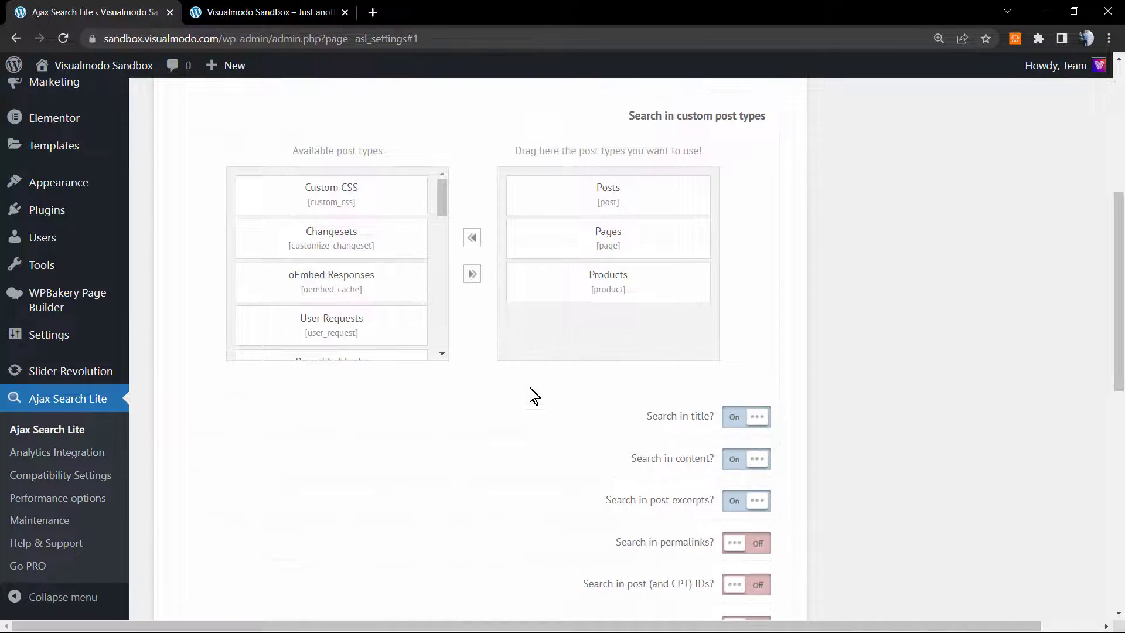
pyautogui.scroll(6, 529, 387)
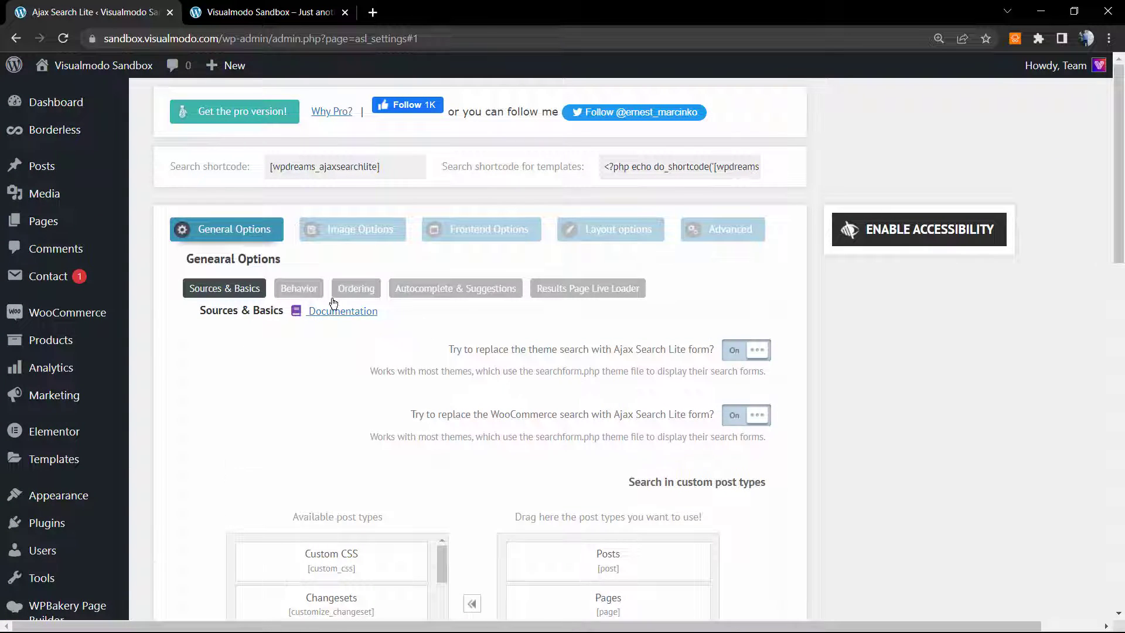
pyautogui.click(298, 288)
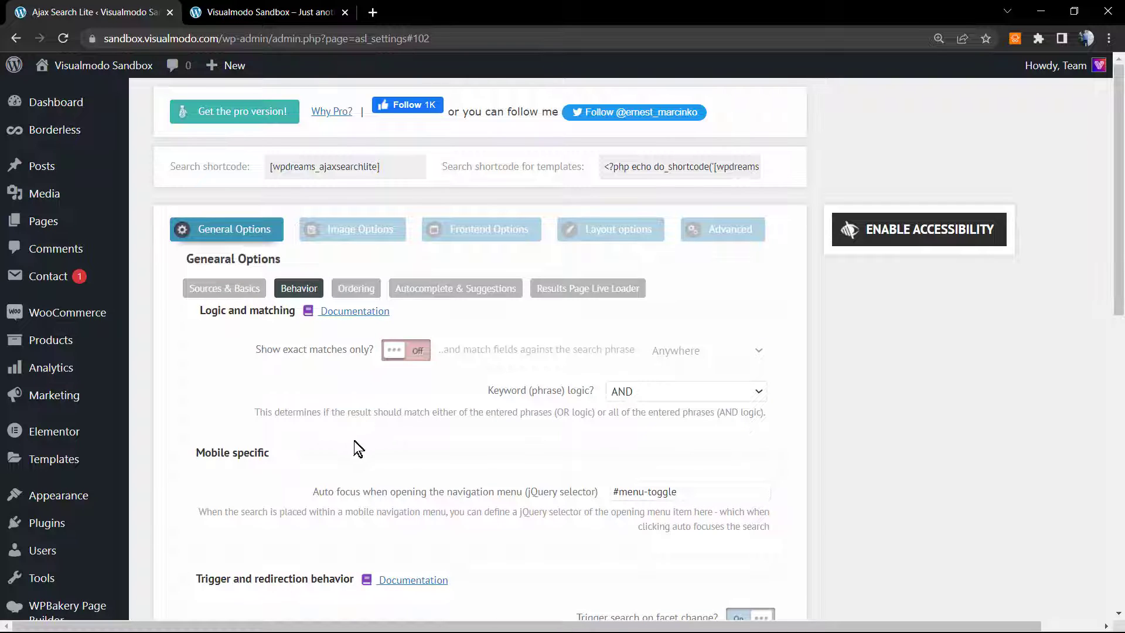
pyautogui.hotkey('ctrl', '+')
pyautogui.hotkey('ctrl', '+')
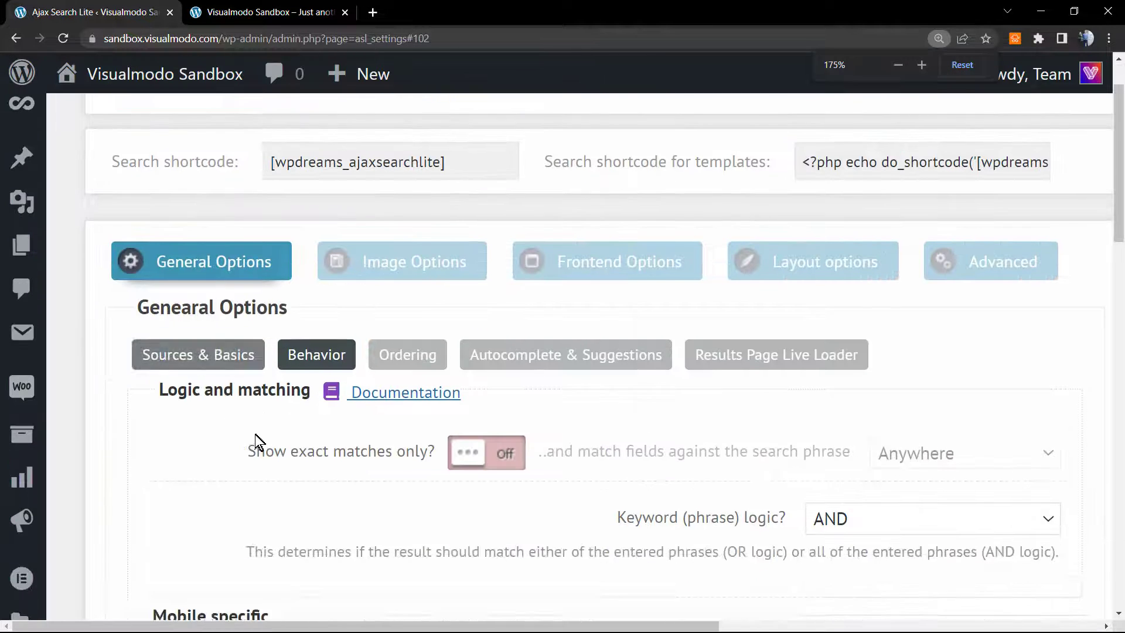
pyautogui.scroll(-1, 262, 459)
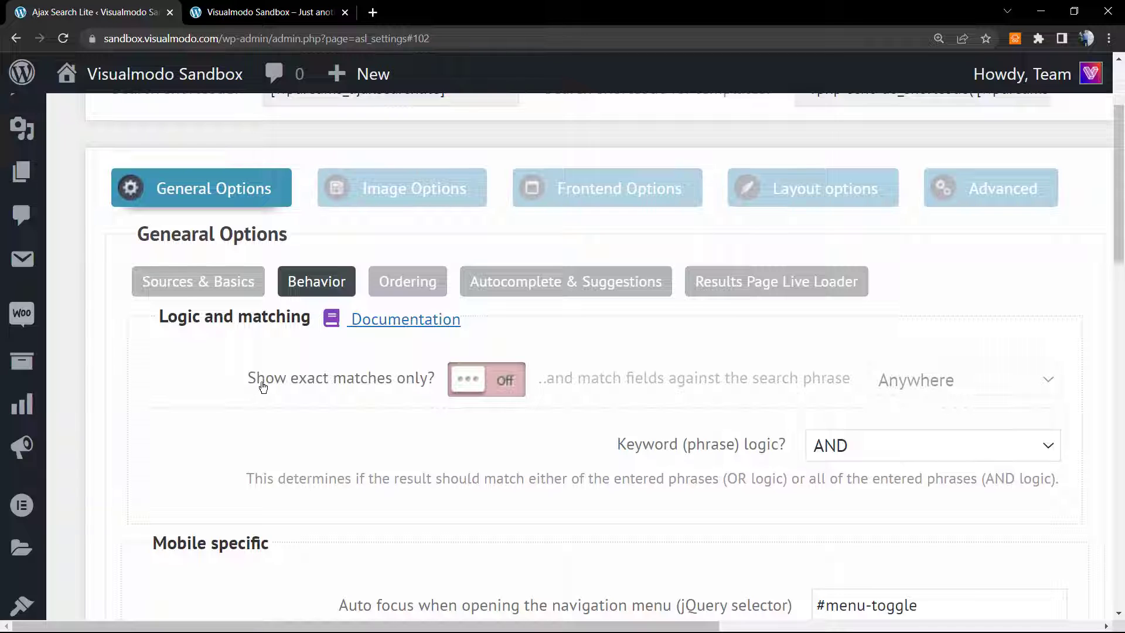
pyautogui.click(498, 385)
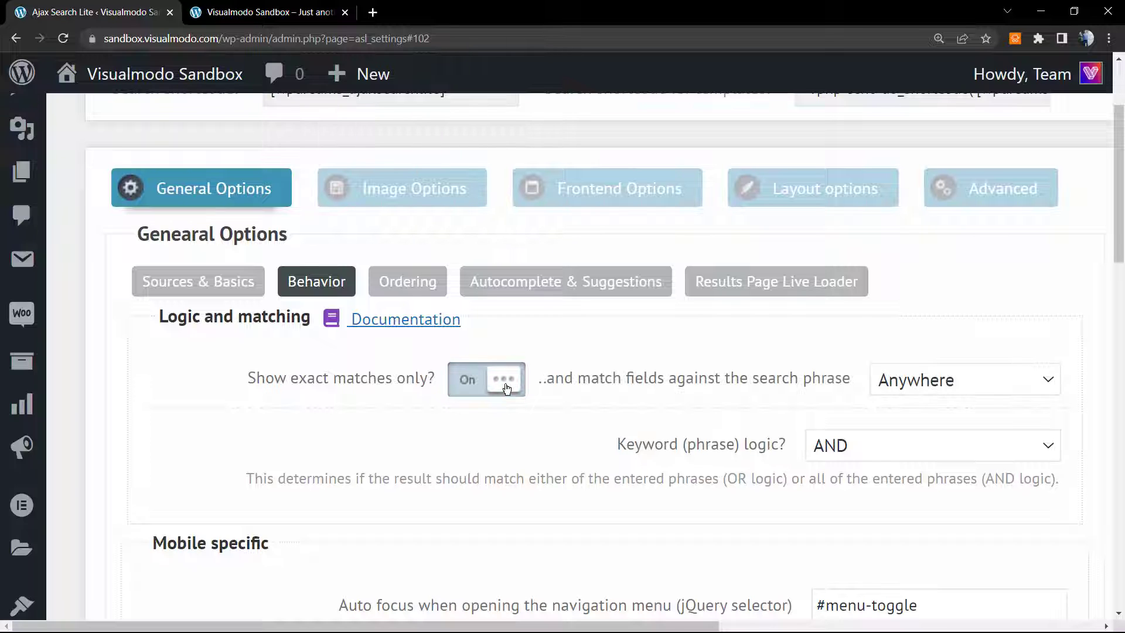
pyautogui.click(507, 388)
pyautogui.hotkey('ctrl', '-')
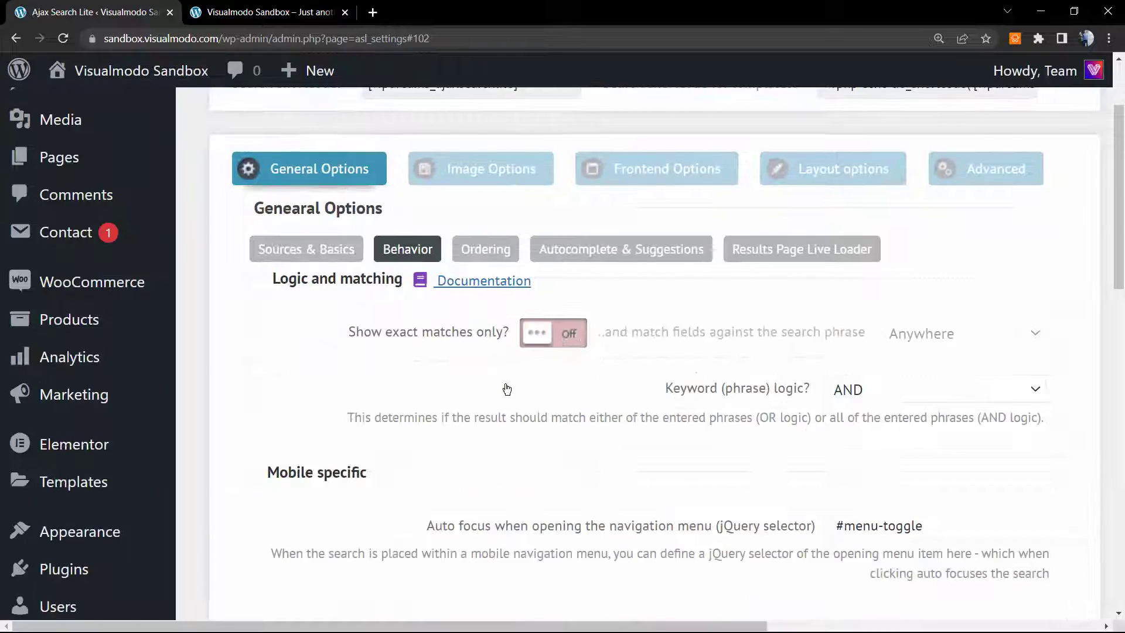
# Check the Ordering dropdowns, keeping primary Relevance and secondary Date descending.
pyautogui.click(486, 248)
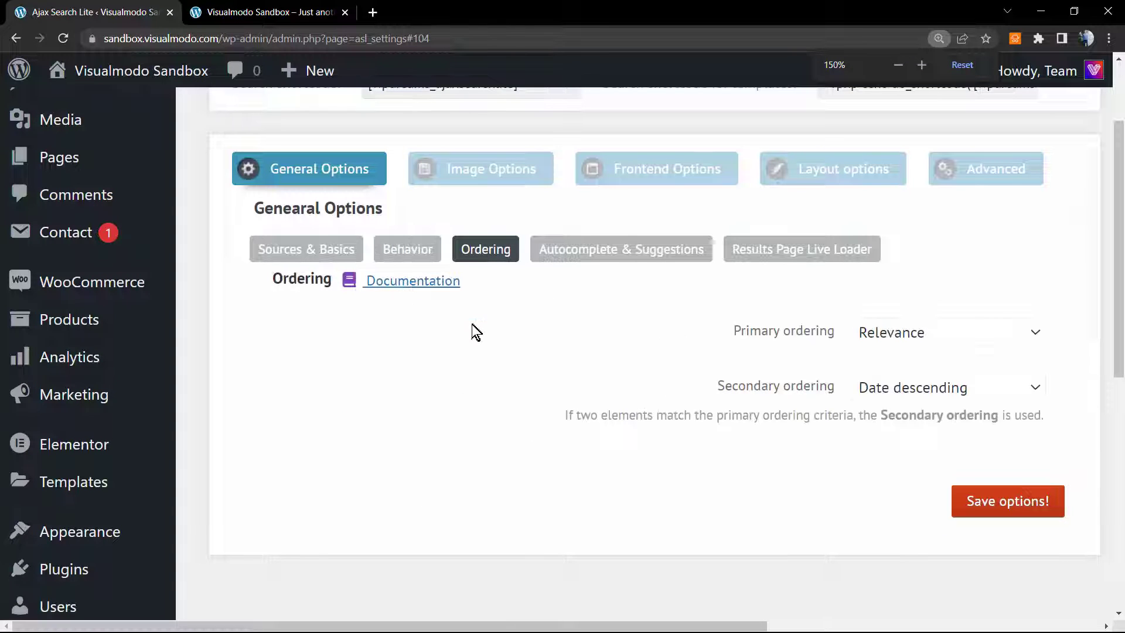
pyautogui.click(925, 340)
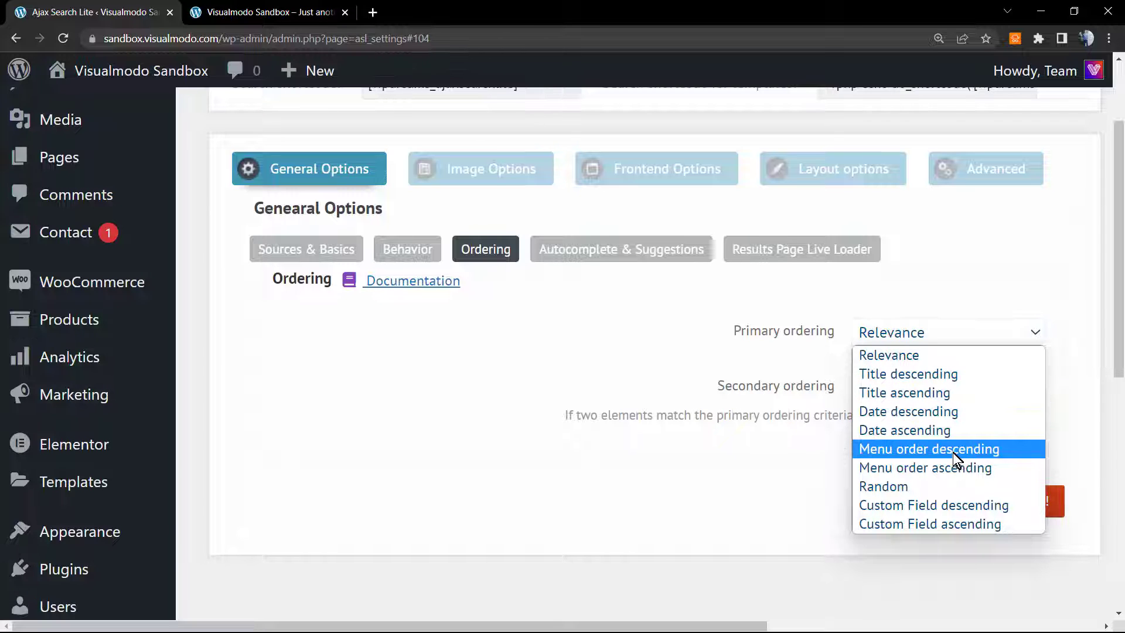
pyautogui.click(666, 286)
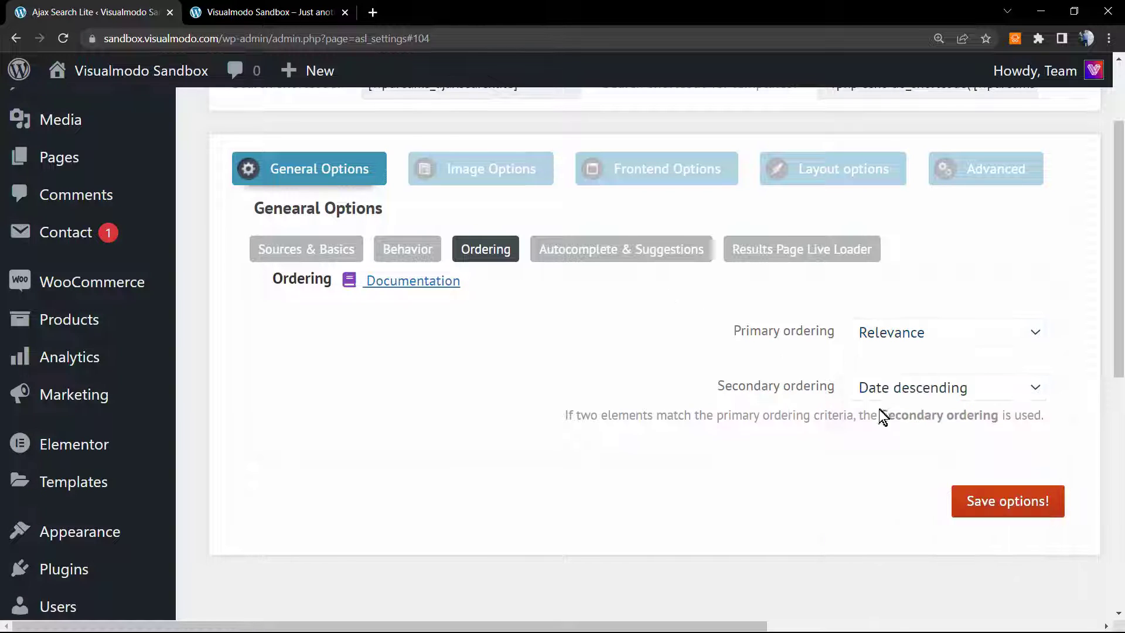
pyautogui.click(961, 398)
pyautogui.click(577, 329)
# Look over the Autocomplete & Suggestions options, then switch to the site's front end.
pyautogui.click(544, 257)
pyautogui.scroll(-2, 688, 369)
pyautogui.scroll(4, 685, 378)
pyautogui.scroll(1, 683, 382)
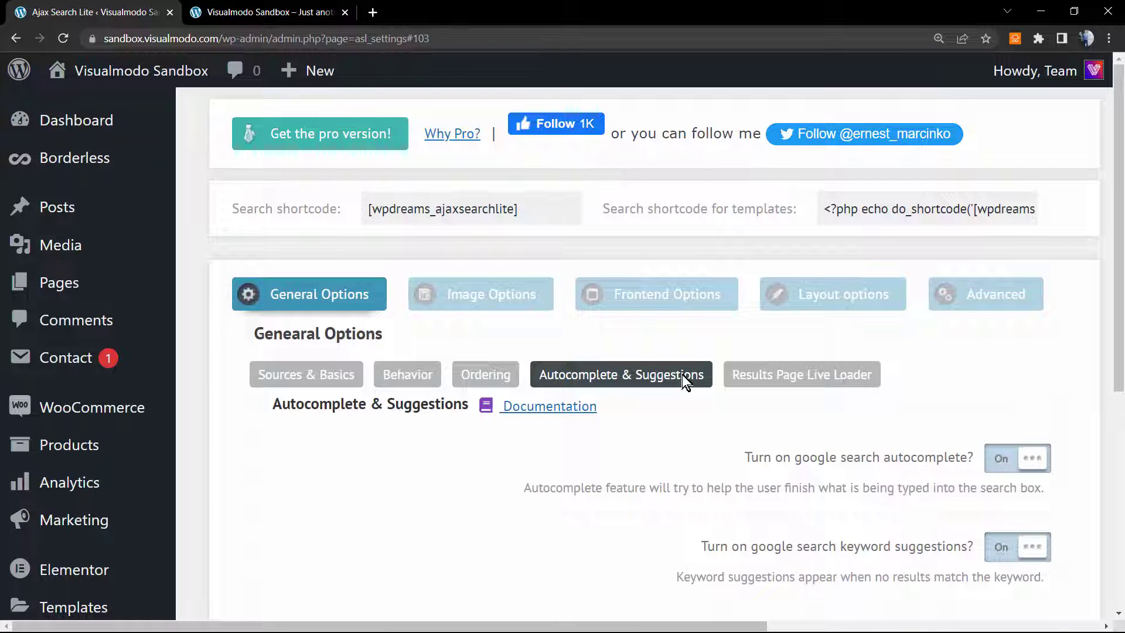
pyautogui.click(269, 12)
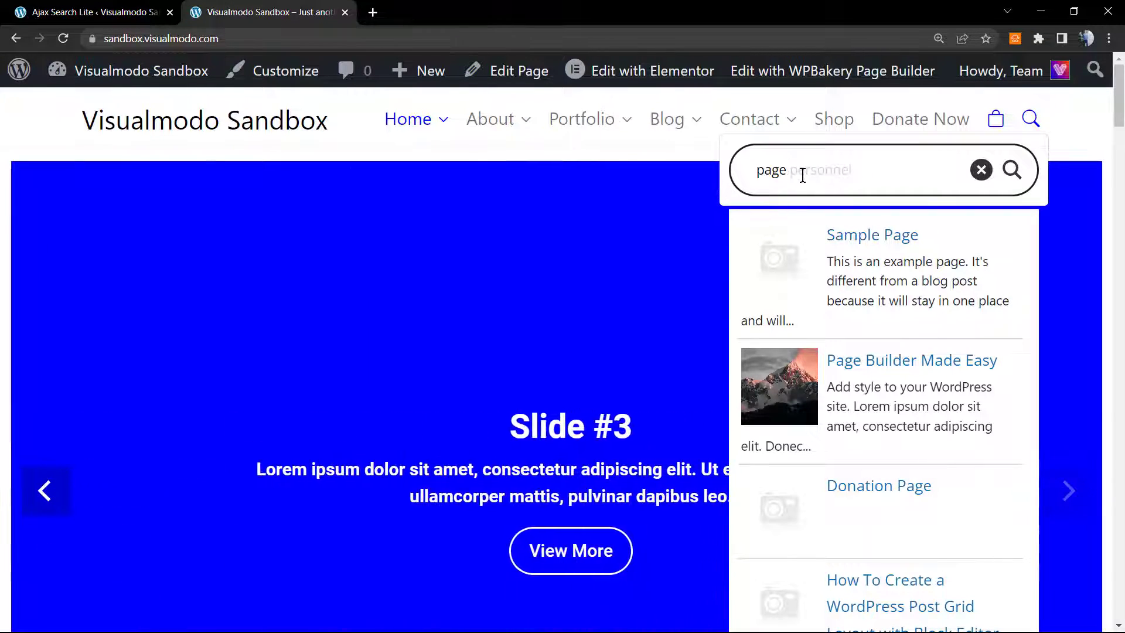
# Replace the misspelled front-end search term with 'WordPress' to get live post results.
pyautogui.press('BackSpace')
pyautogui.press('BackSpace')
pyautogui.press('BackSpace')
pyautogui.press('BackSpace')
pyautogui.press('BackSpace')
pyautogui.write('Wprd')
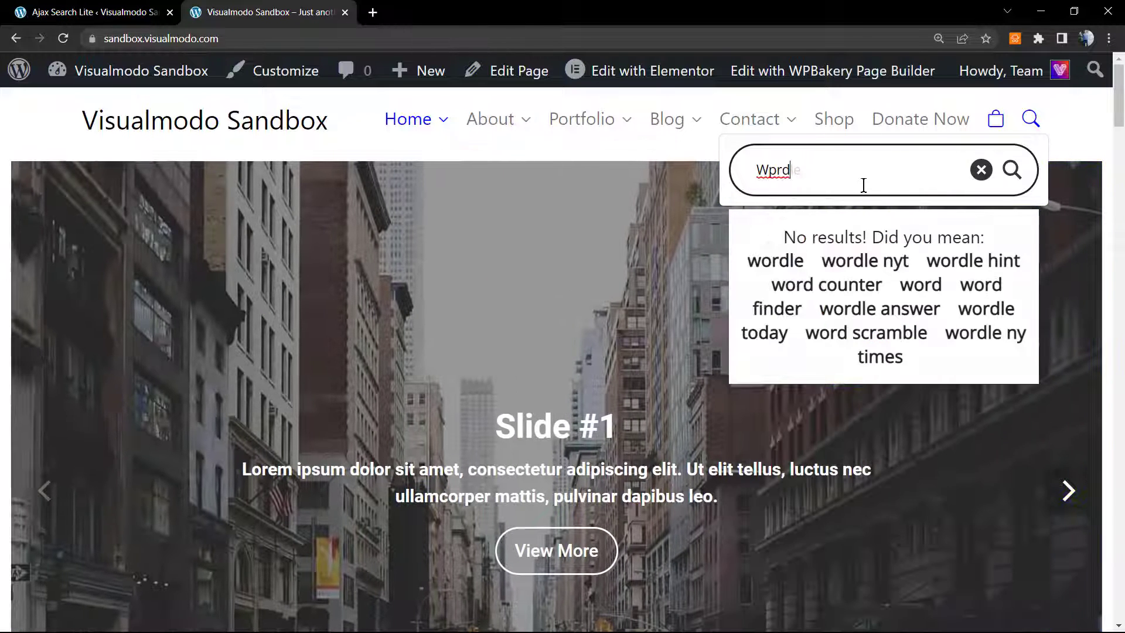
pyautogui.press('BackSpace')
pyautogui.press('BackSpace')
pyautogui.press('BackSpace')
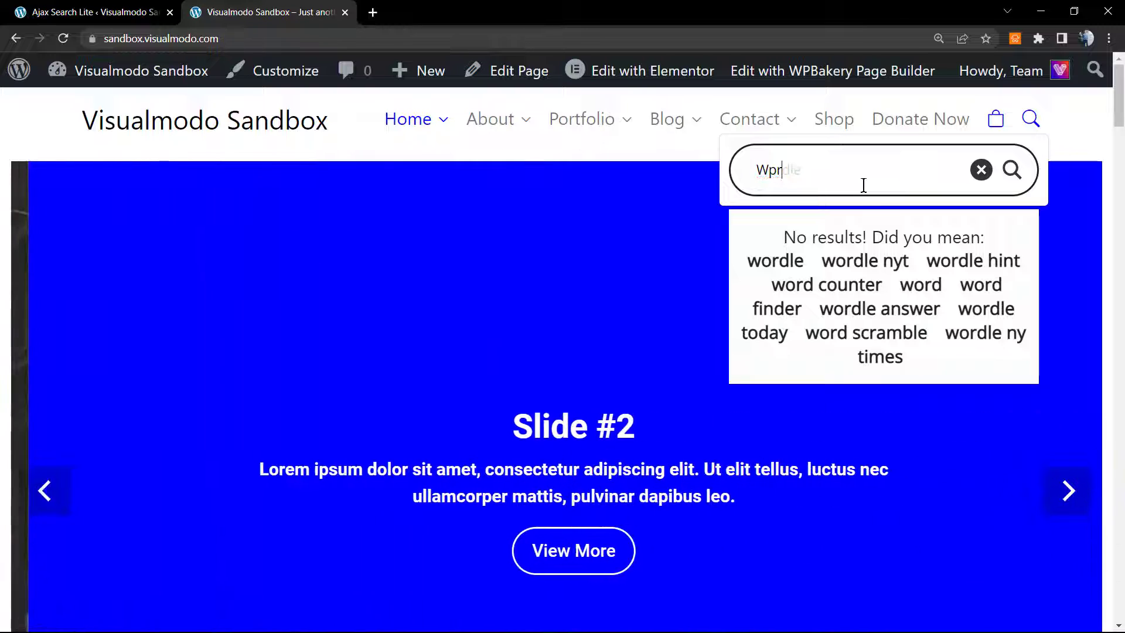
pyautogui.write('ord')
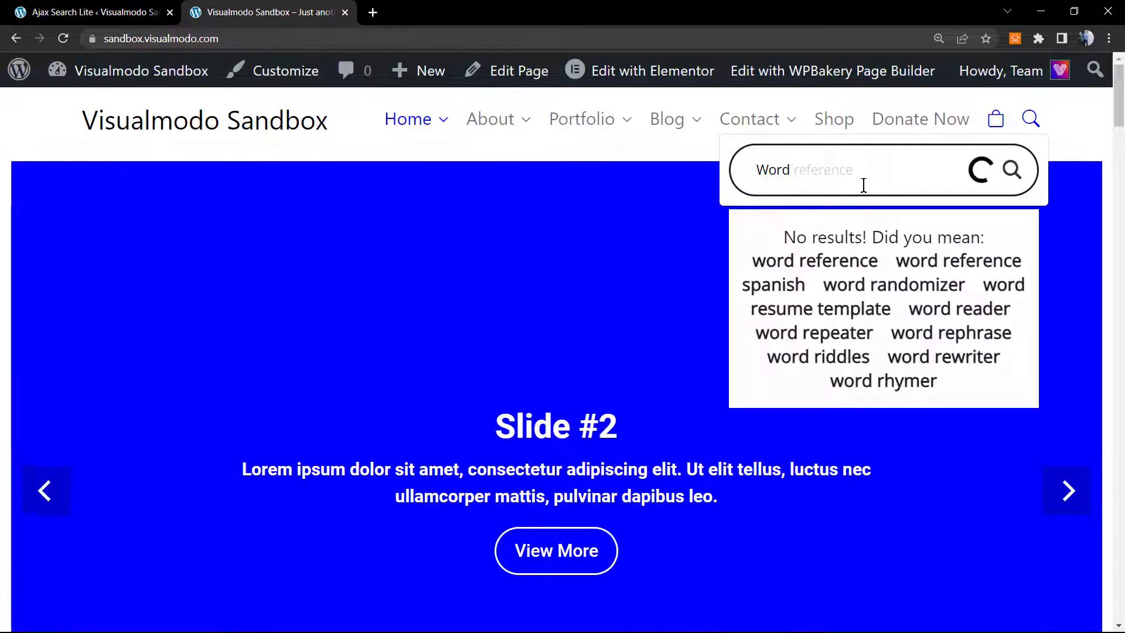
pyautogui.write('re')
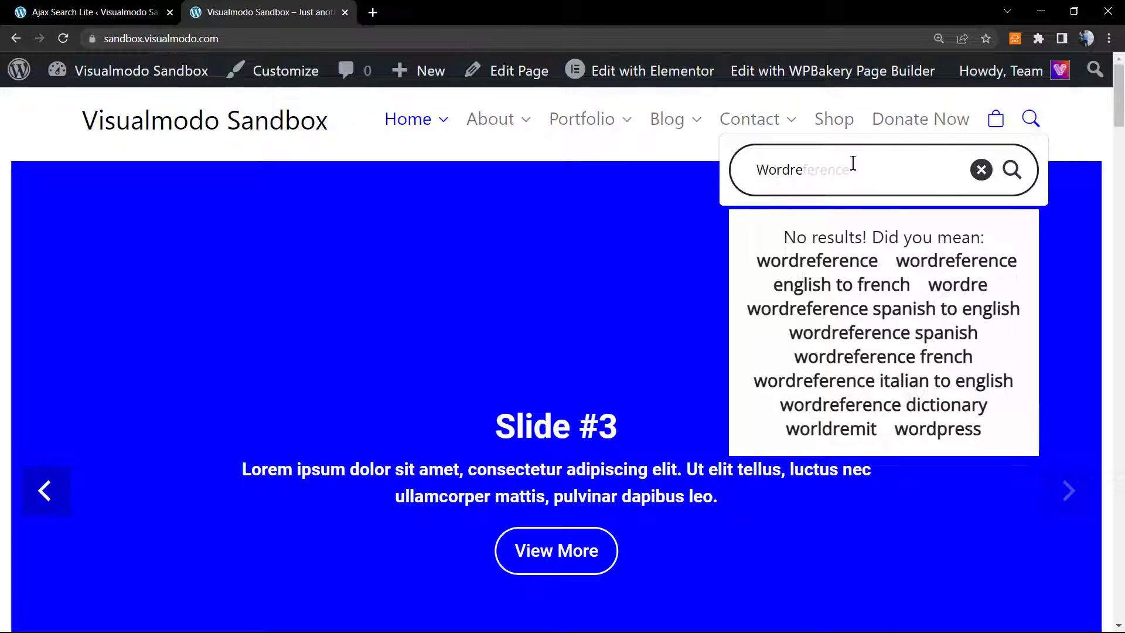
pyautogui.write('ss')
pyautogui.hotkey('ctrl', 'a')
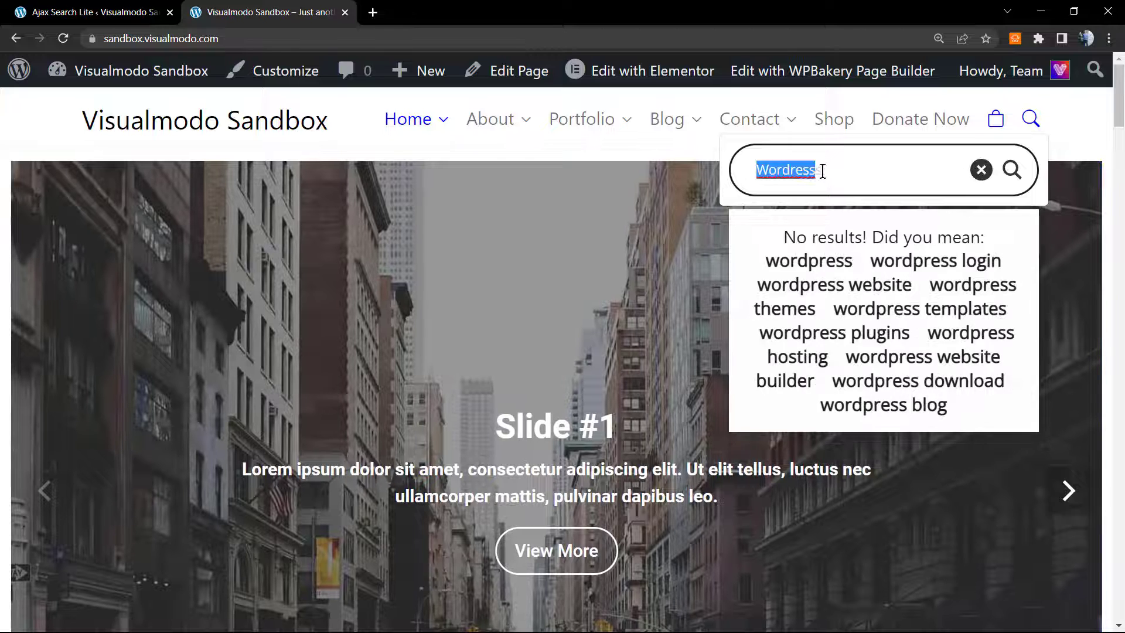
pyautogui.press('BackSpace')
pyautogui.write('WordPres')
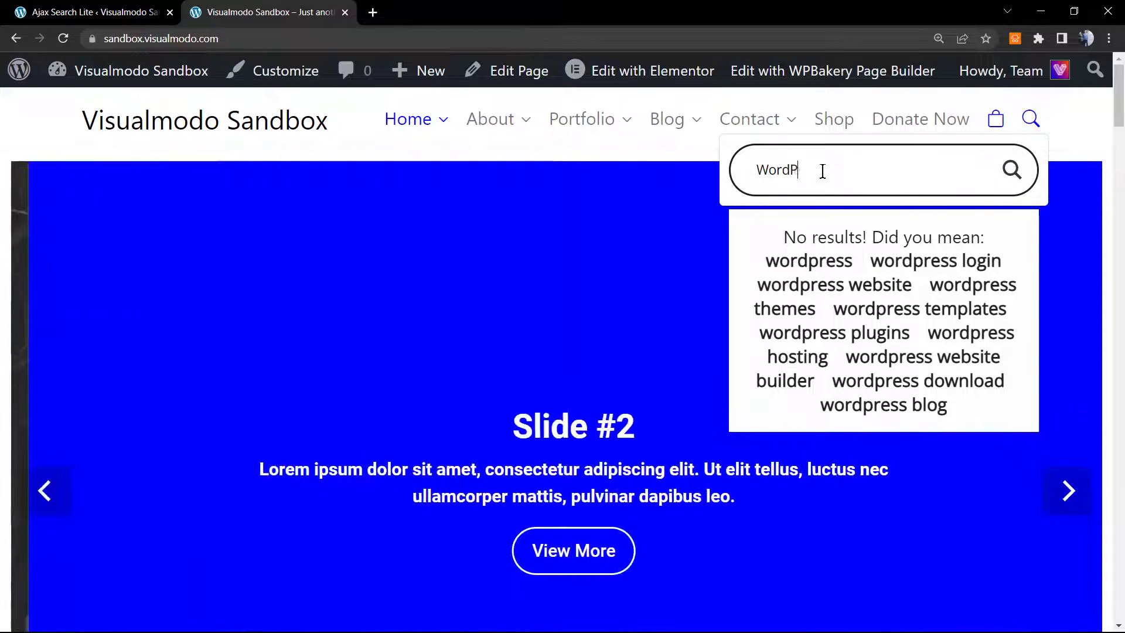
pyautogui.write('s')
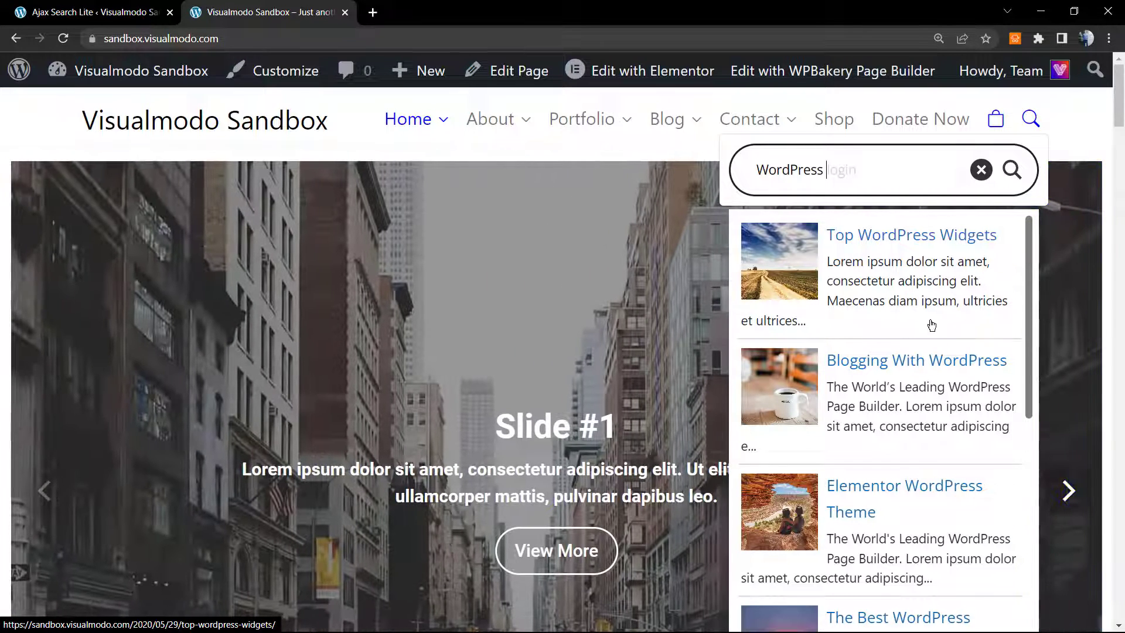
# Review the live results for 'WordPress', then reload the home page via the site title.
pyautogui.hotkey('ctrl', 'a')
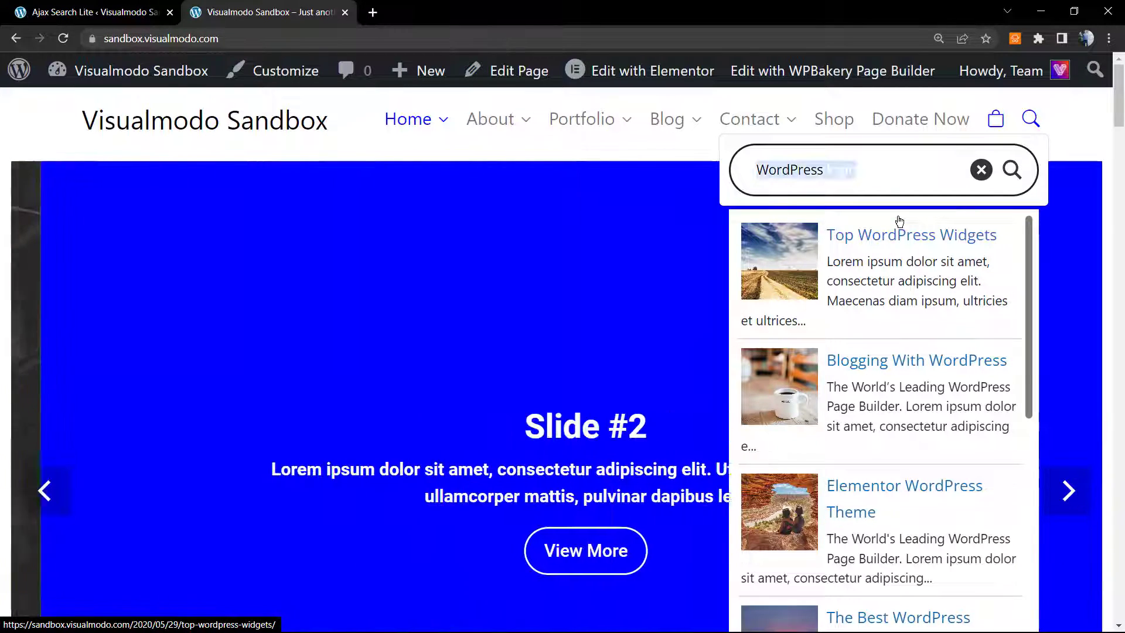
pyautogui.click(861, 170)
pyautogui.hotkey('ctrl', 'a')
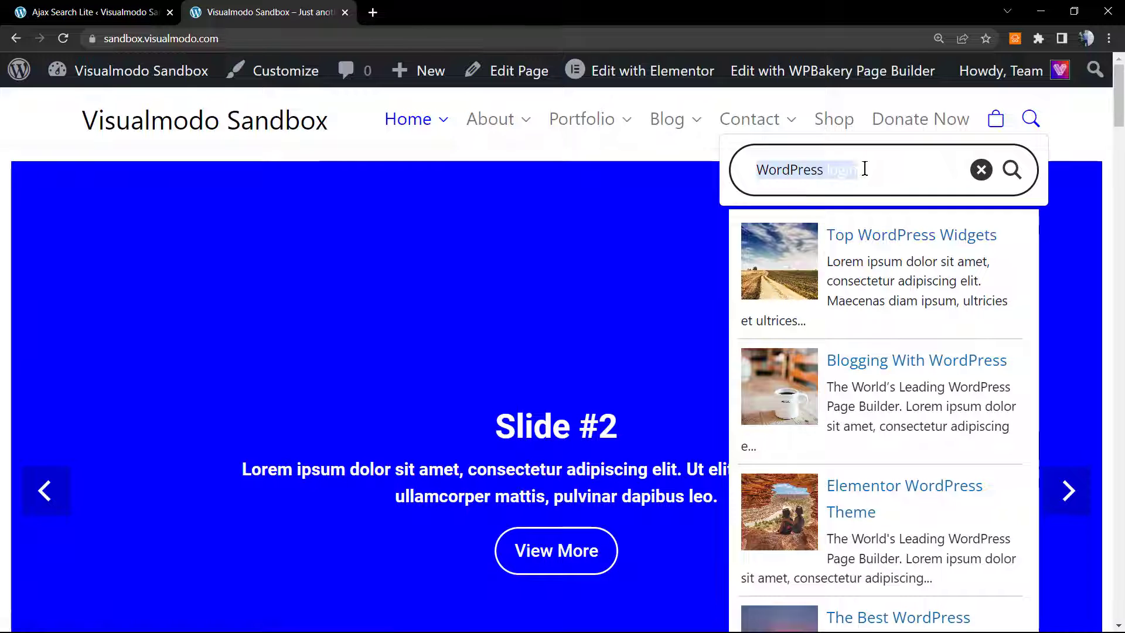
pyautogui.click(865, 170)
pyautogui.hotkey('ctrl', 'a')
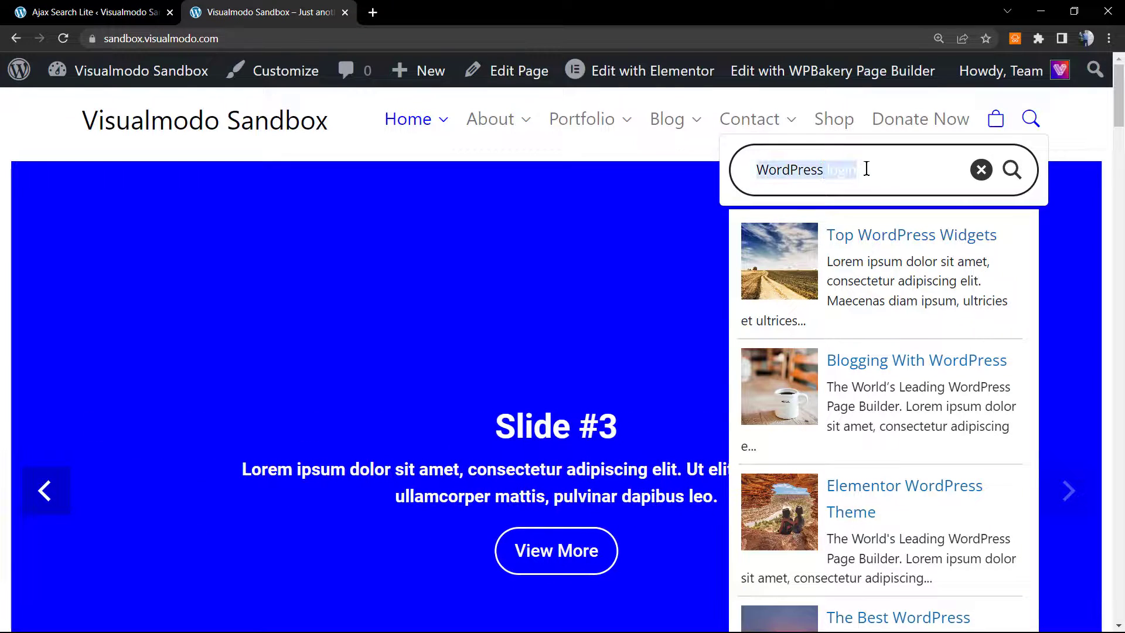
pyautogui.scroll(-1, 870, 171)
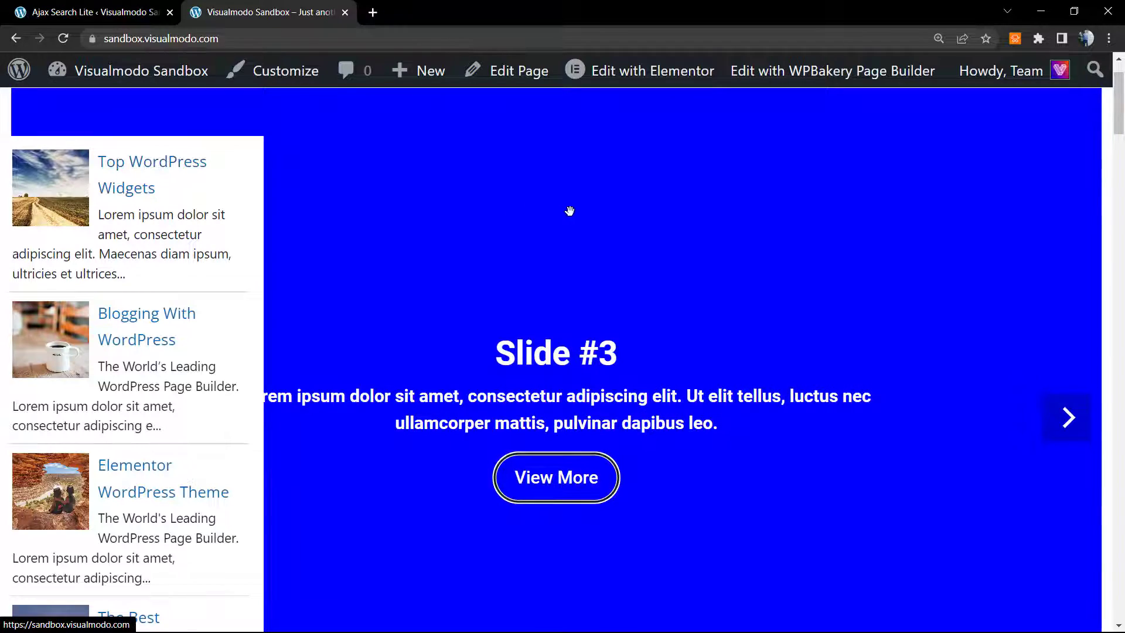
pyautogui.scroll(-3, 298, 213)
pyautogui.scroll(-10, 377, 235)
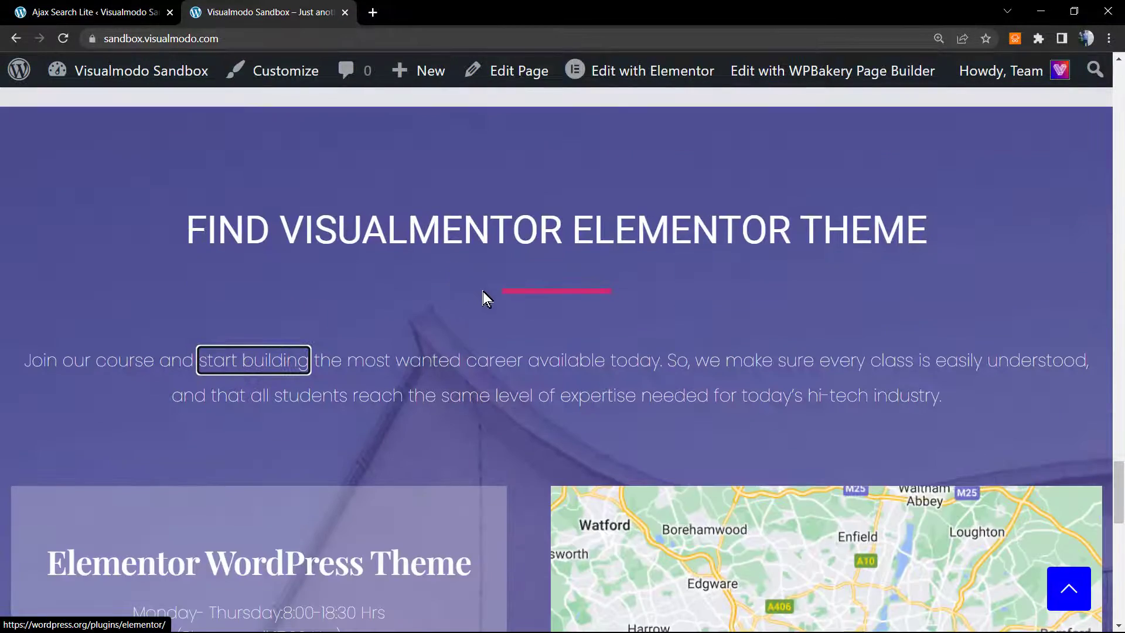
pyautogui.scroll(-6, 498, 301)
pyautogui.scroll(20, 516, 303)
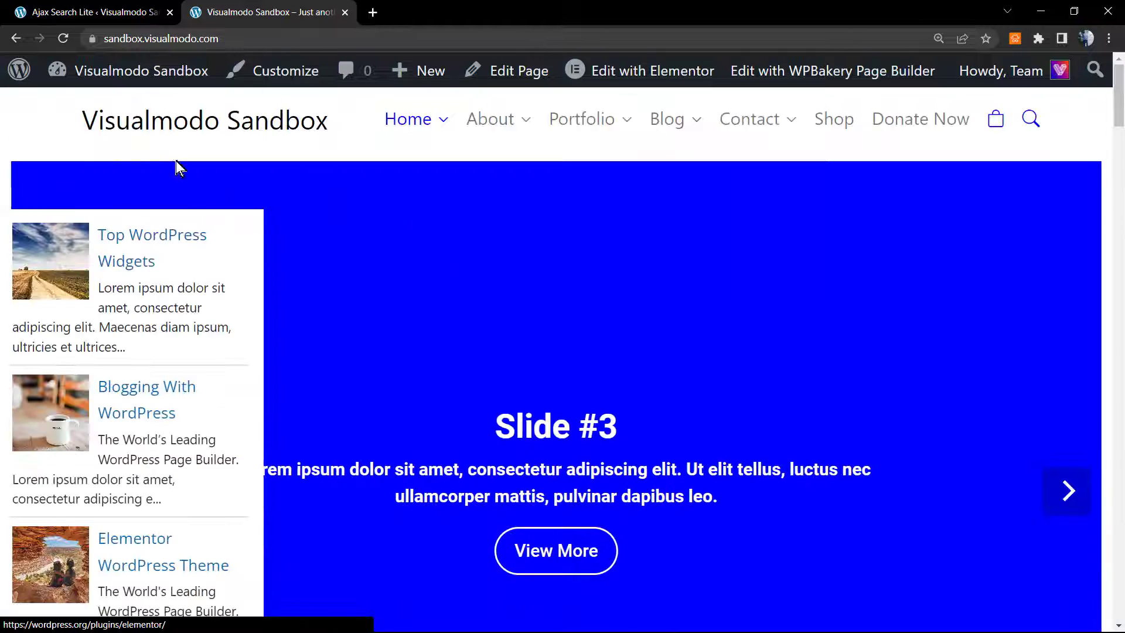
pyautogui.click(389, 123)
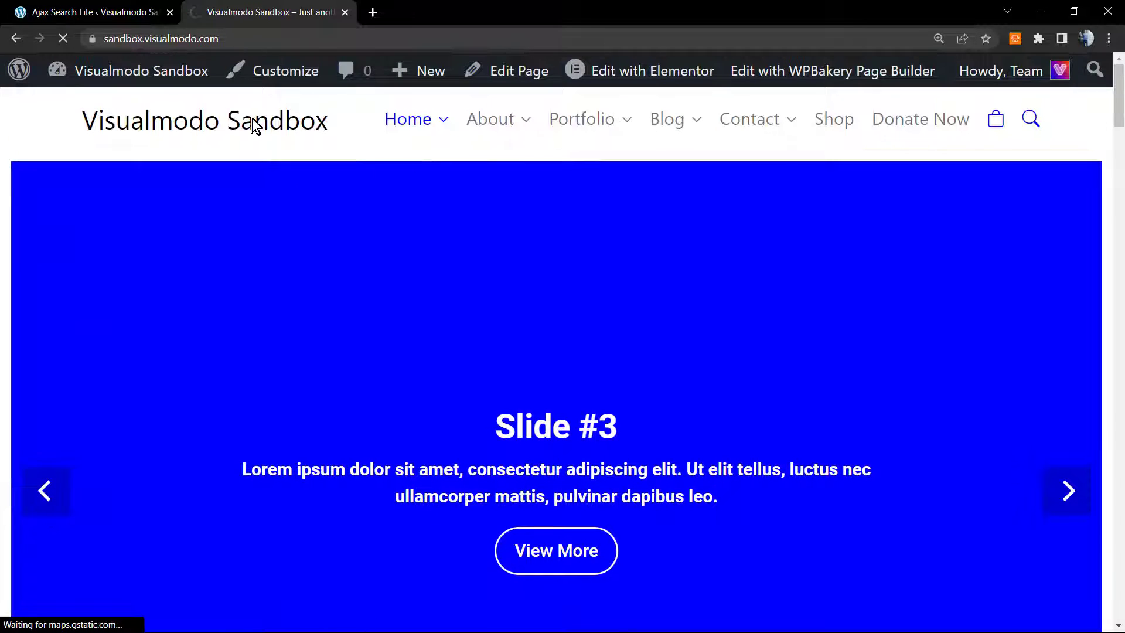
# Return to the Ajax Search Lite settings page and zoom it out to 110%.
pyautogui.hotkey('ctrl', 'shift', 'Tab')
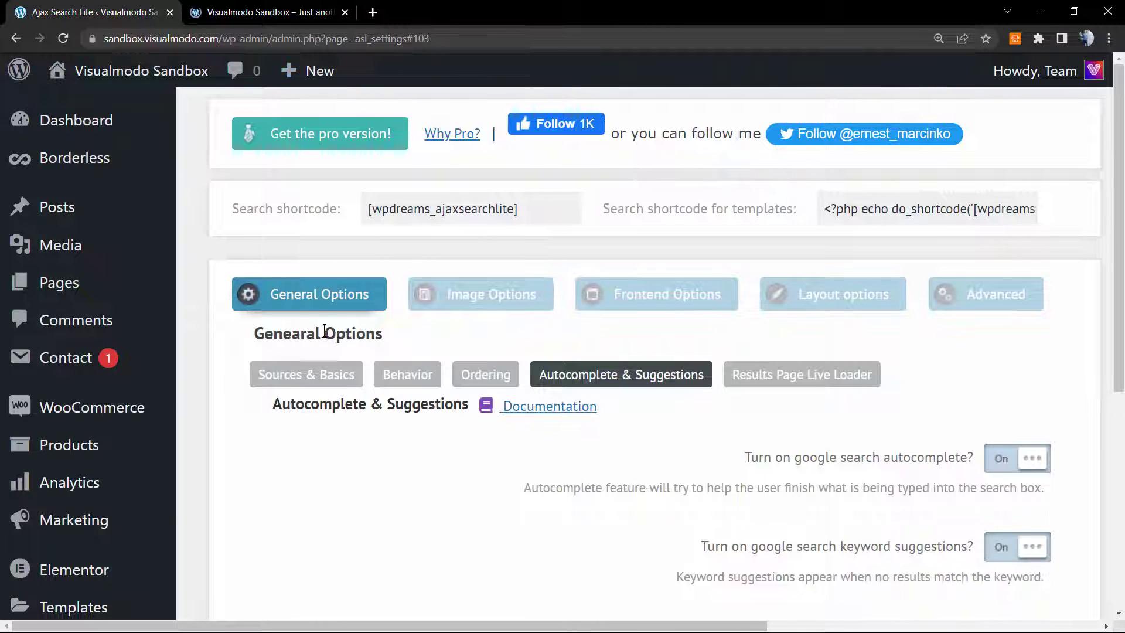
pyautogui.click(313, 306)
pyautogui.scroll(-5, 438, 347)
pyautogui.hotkey('ctrl', '-')
pyautogui.scroll(2, 443, 354)
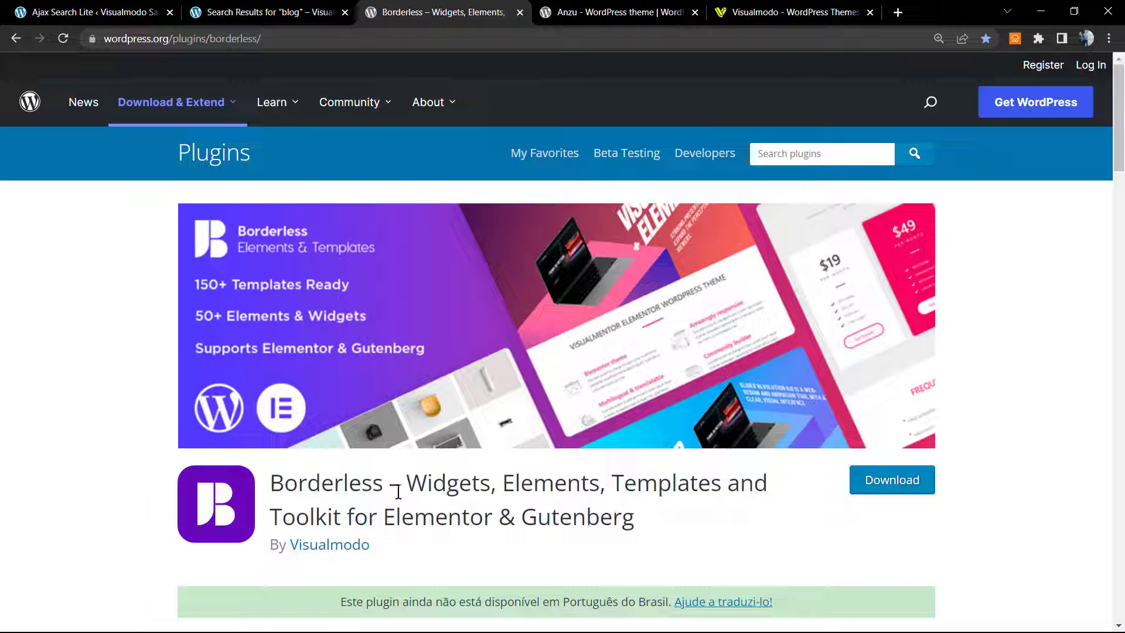
# Cycle through the Anzu, blog search, Ajax Search Lite and Borderless tabs, ending on Visualmodo's homepage.
pyautogui.click(575, 12)
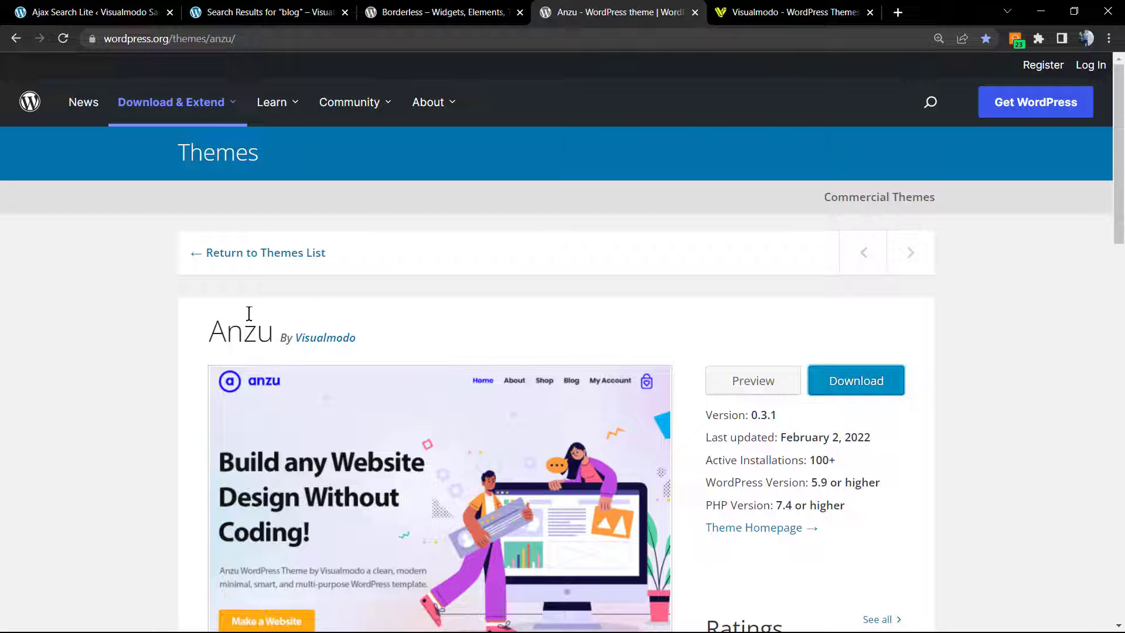
pyautogui.click(205, 17)
pyautogui.click(149, 13)
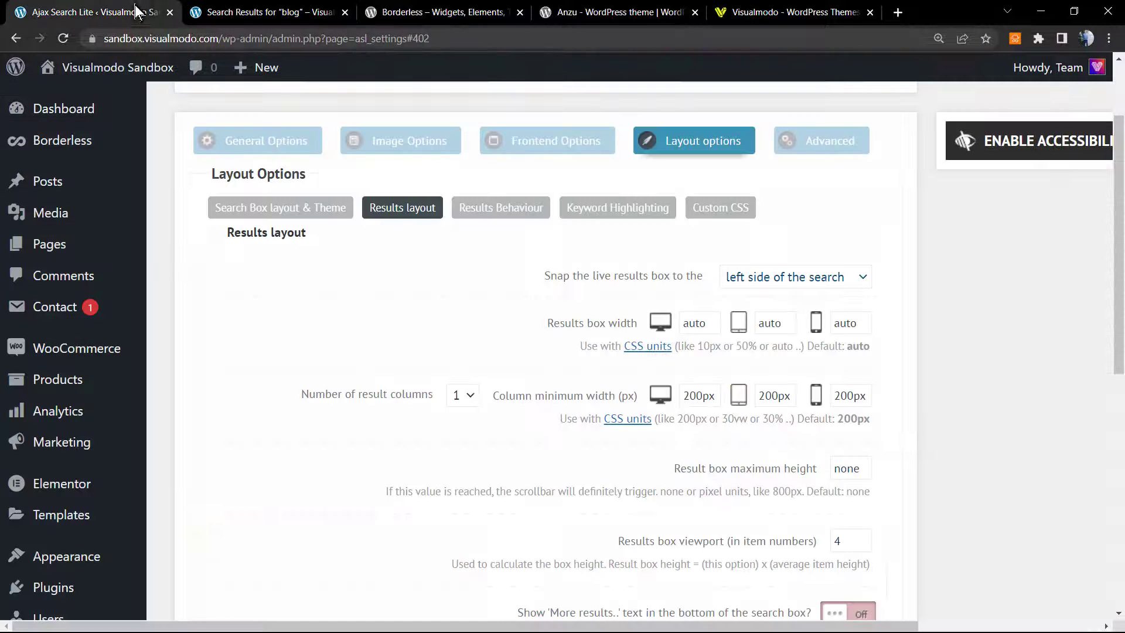
pyautogui.click(381, 18)
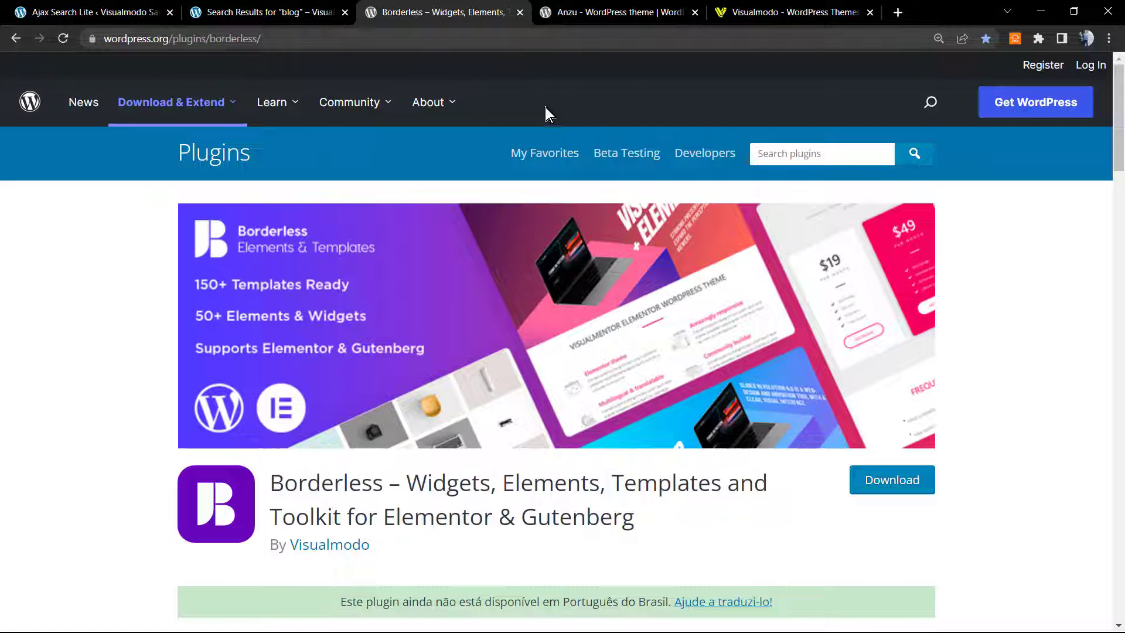
pyautogui.click(607, 13)
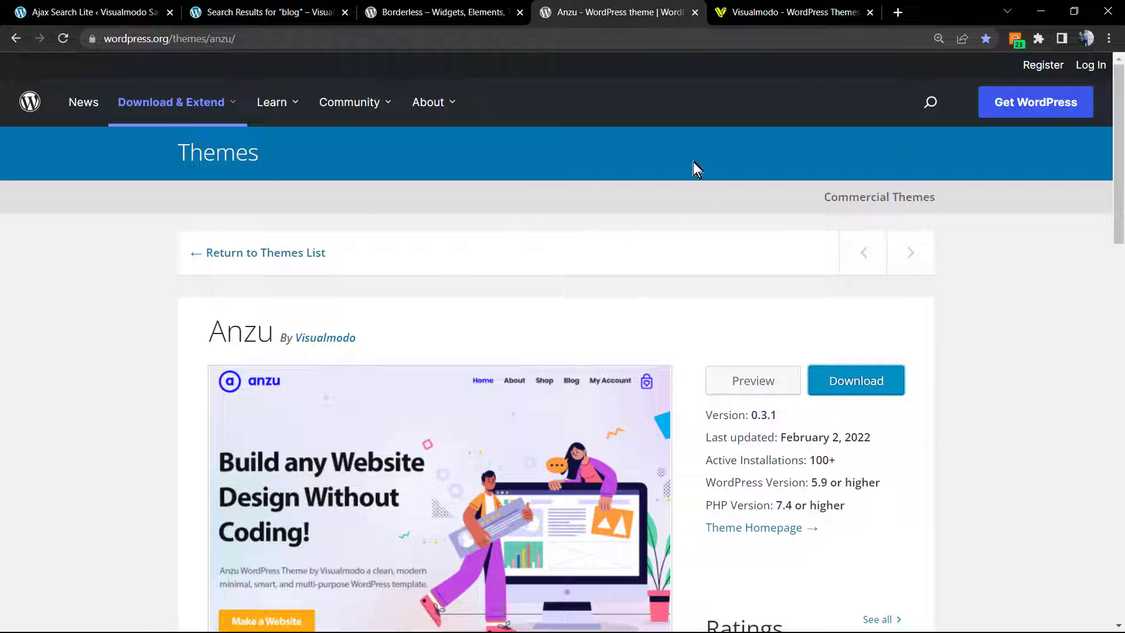
pyautogui.click(741, 13)
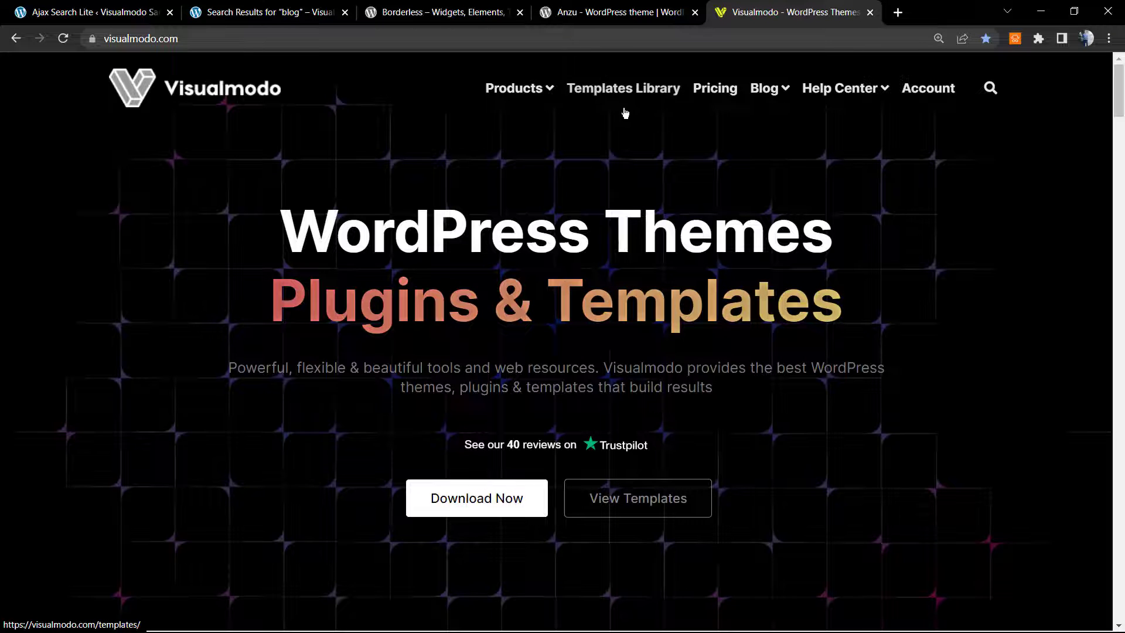
# Open Visualmodo's Templates Library and browse the template cards from Herbal and Car down to Paintball, Horse and Church.
pyautogui.click(621, 89)
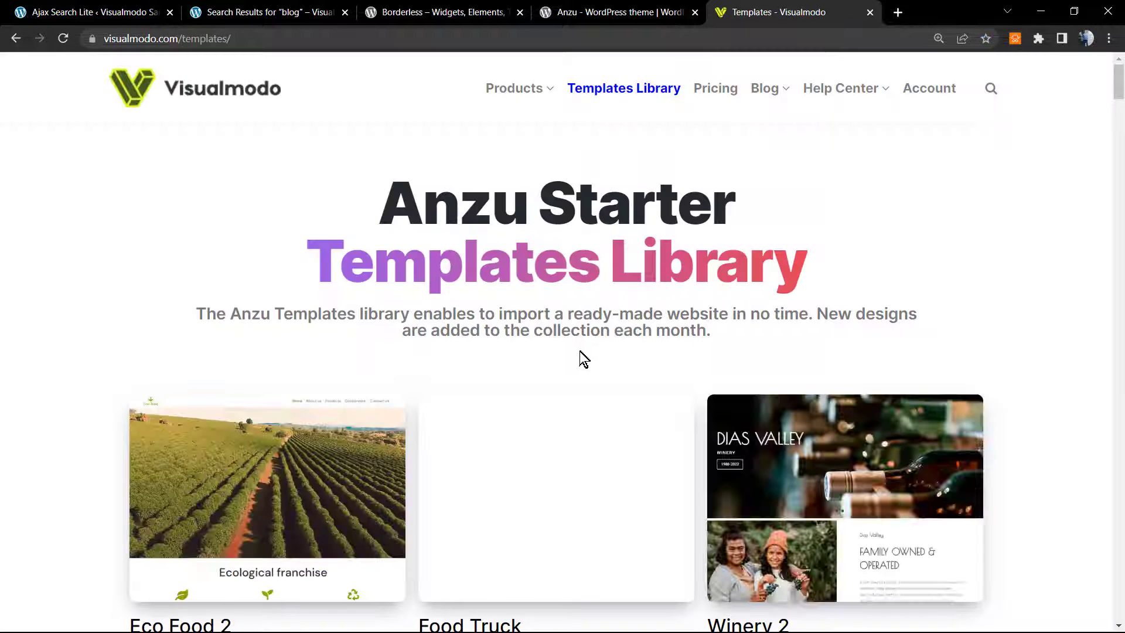
pyautogui.scroll(-3, 581, 358)
pyautogui.scroll(-9, 580, 356)
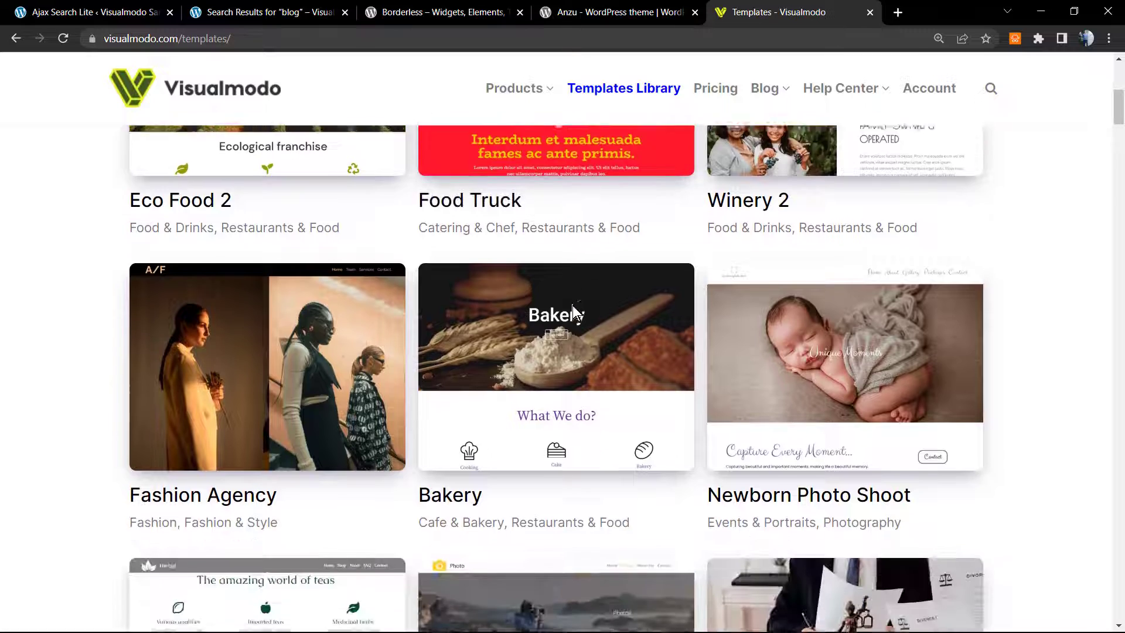
pyautogui.scroll(-7, 572, 305)
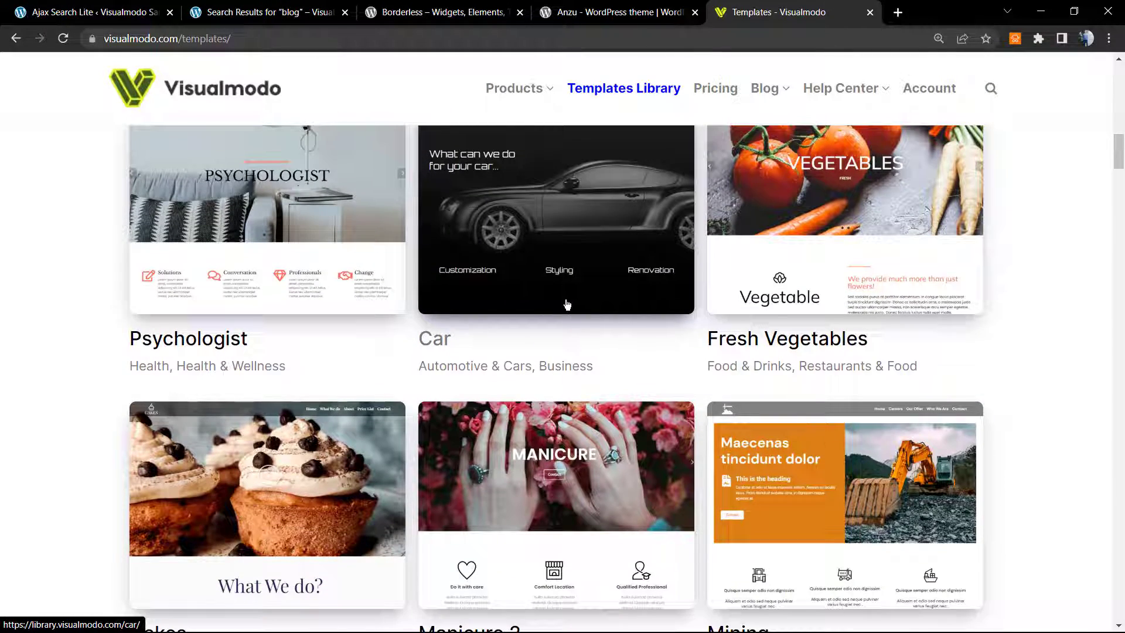
pyautogui.scroll(-10, 566, 304)
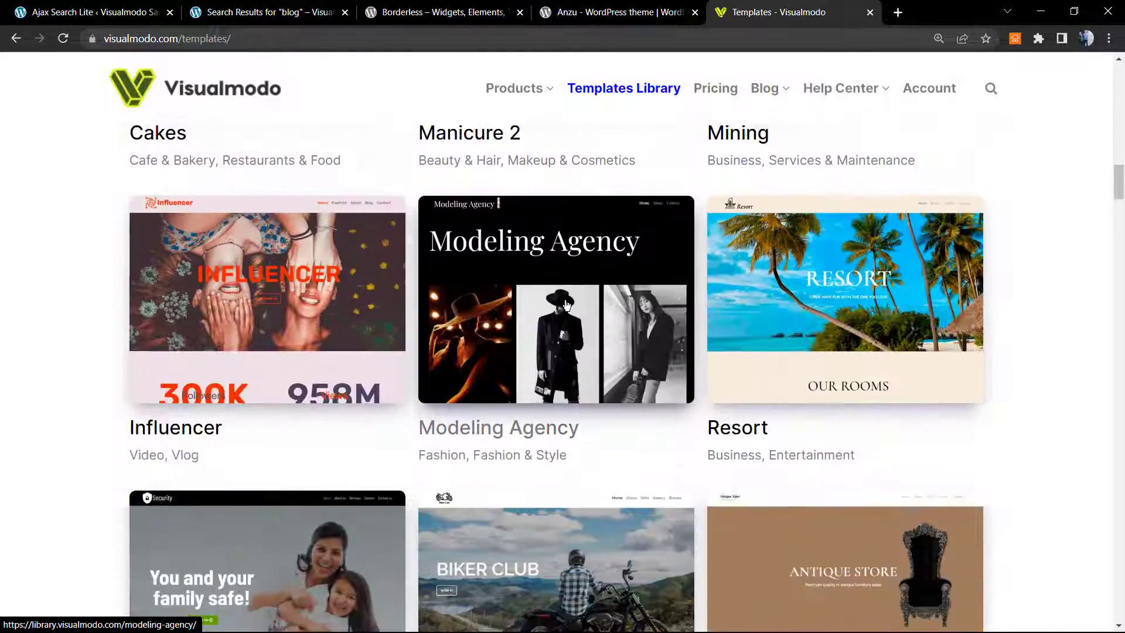
pyautogui.scroll(-10, 566, 304)
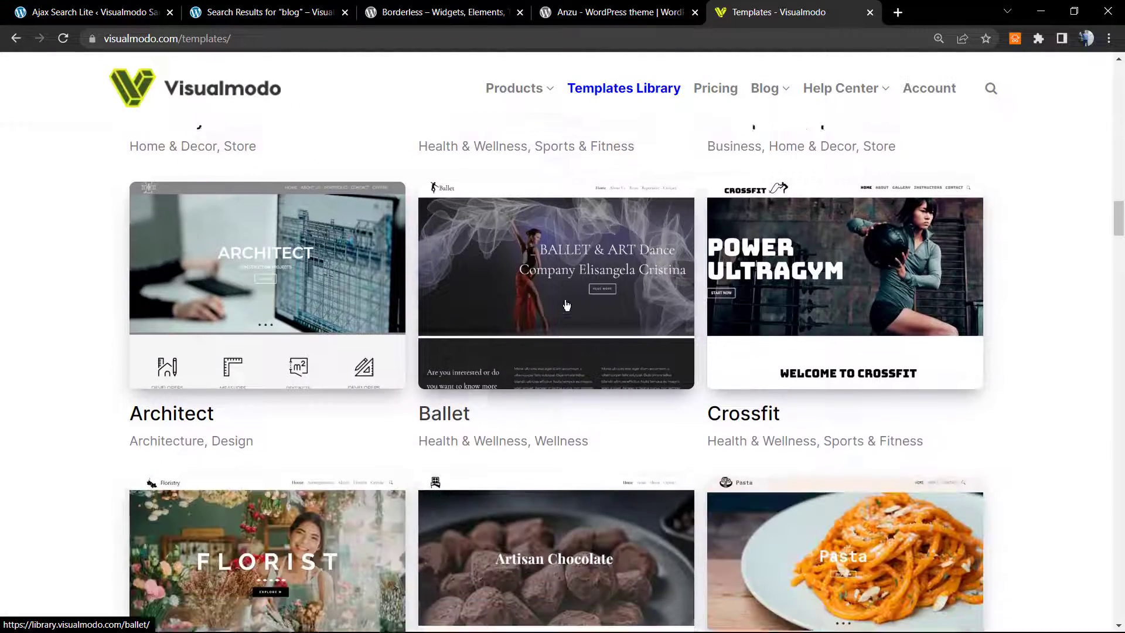
pyautogui.scroll(-10, 567, 305)
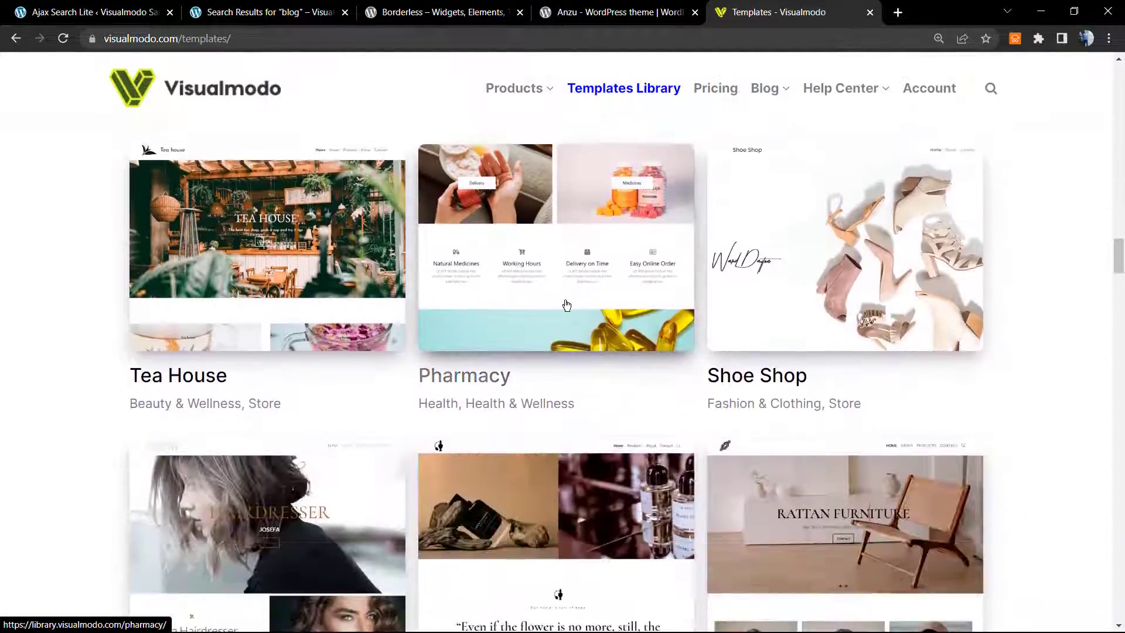
pyautogui.scroll(-9, 566, 304)
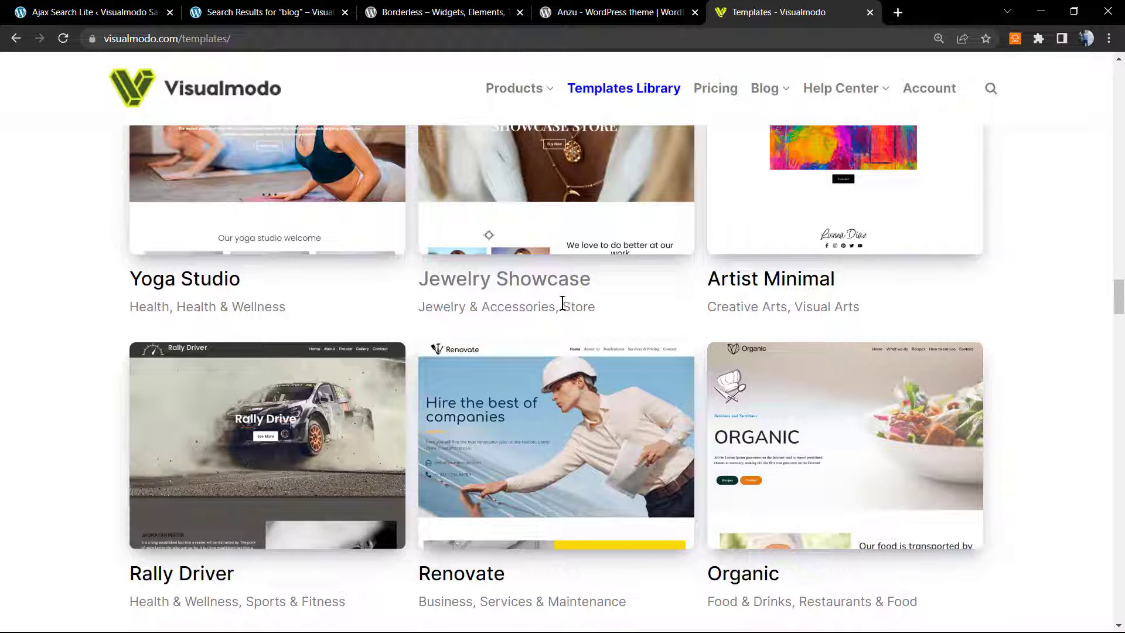
pyautogui.scroll(-8, 561, 304)
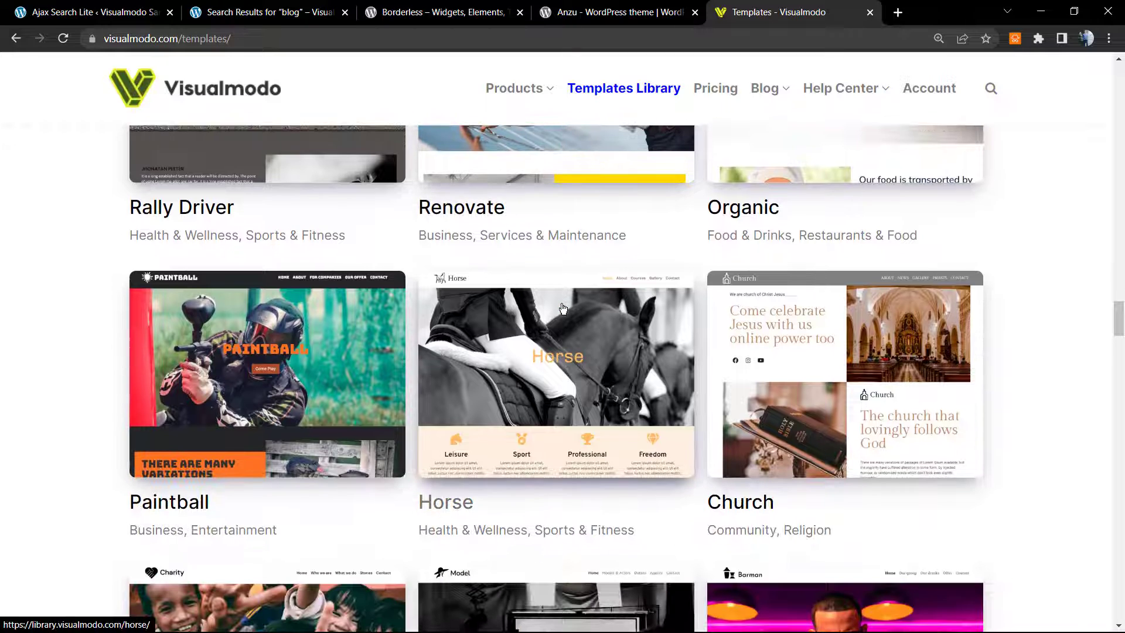